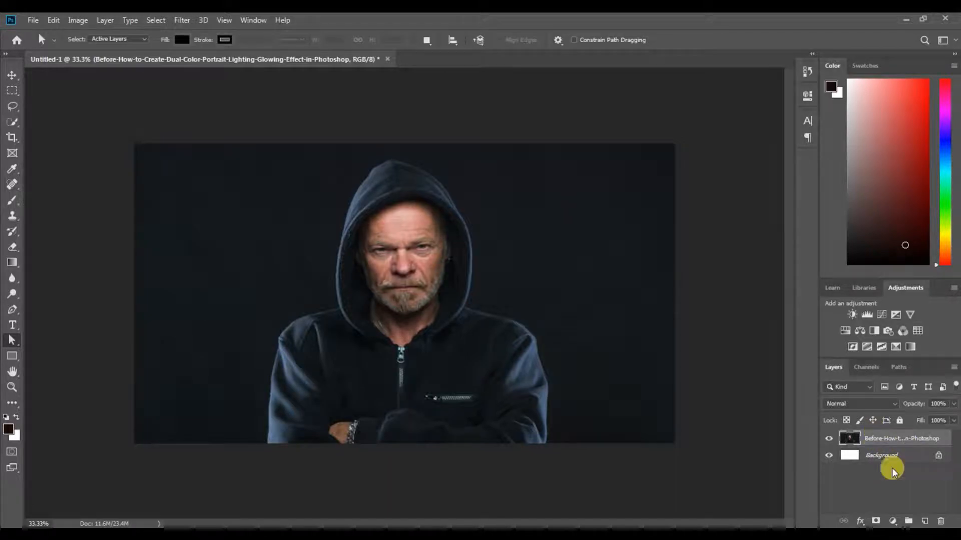
Step: Add a Solid Color fill layer in blue #3c00ff above the portrait layer
{"action": "left_click", "coordinate": [892, 521]}
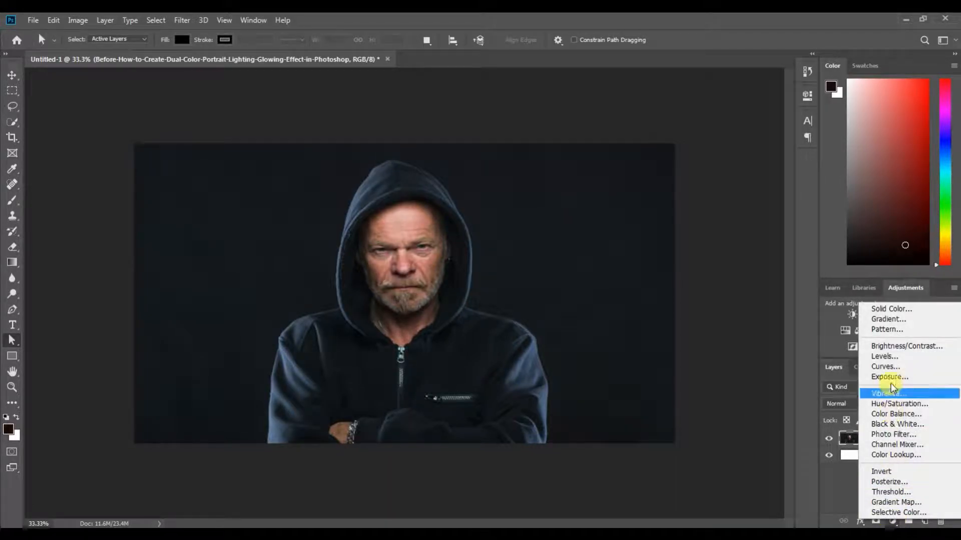
{"action": "left_click", "coordinate": [881, 309]}
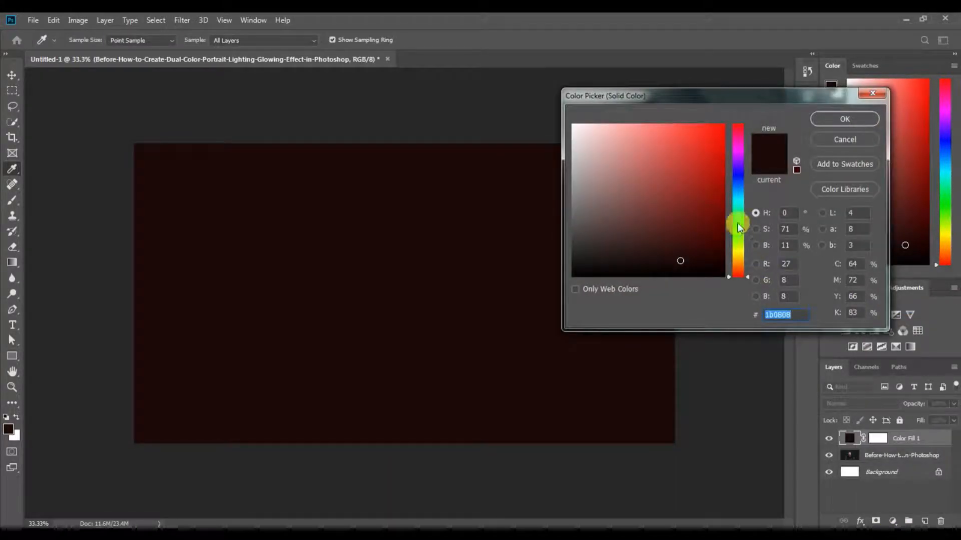
{"action": "left_click_drag", "start_coordinate": [678, 256], "coordinate": [729, 86]}
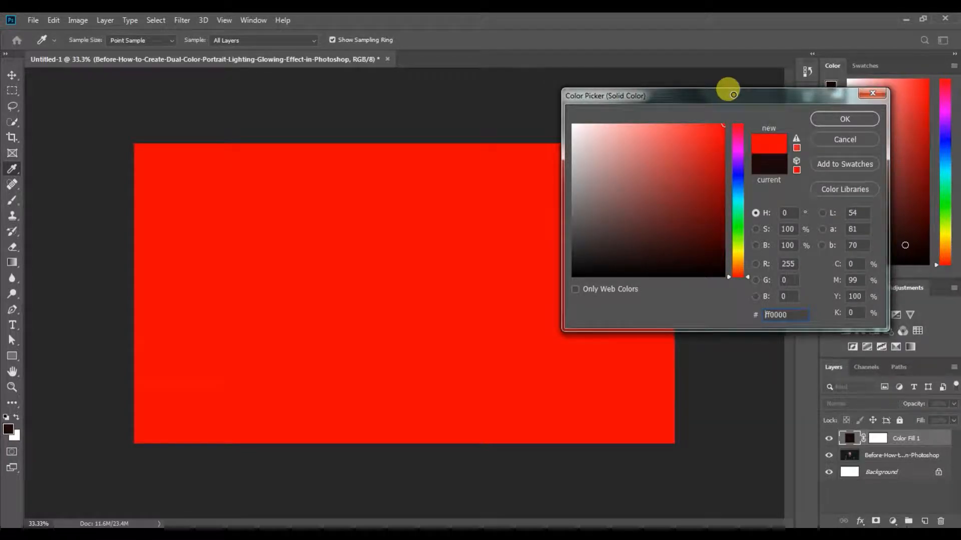
{"action": "left_click_drag", "start_coordinate": [739, 267], "coordinate": [742, 170]}
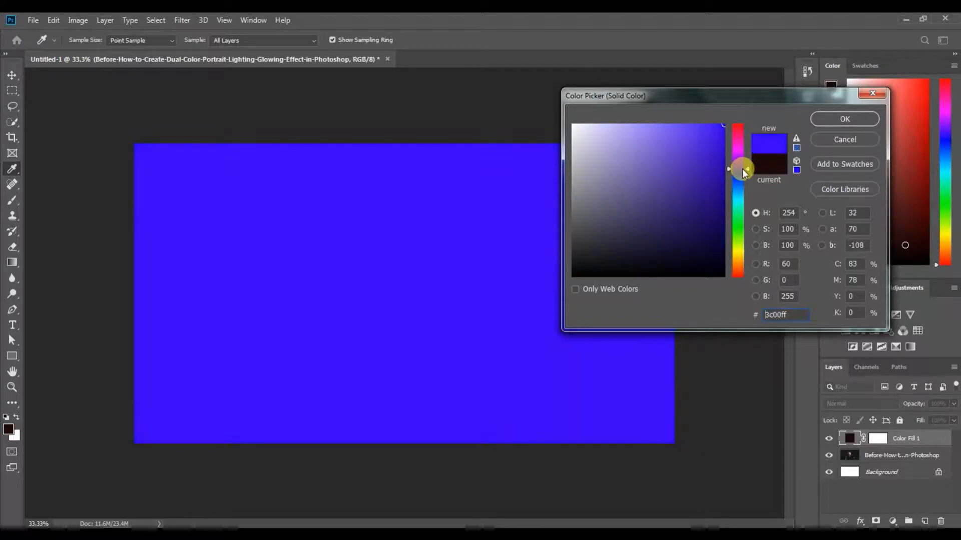
{"action": "left_click", "coordinate": [842, 119]}
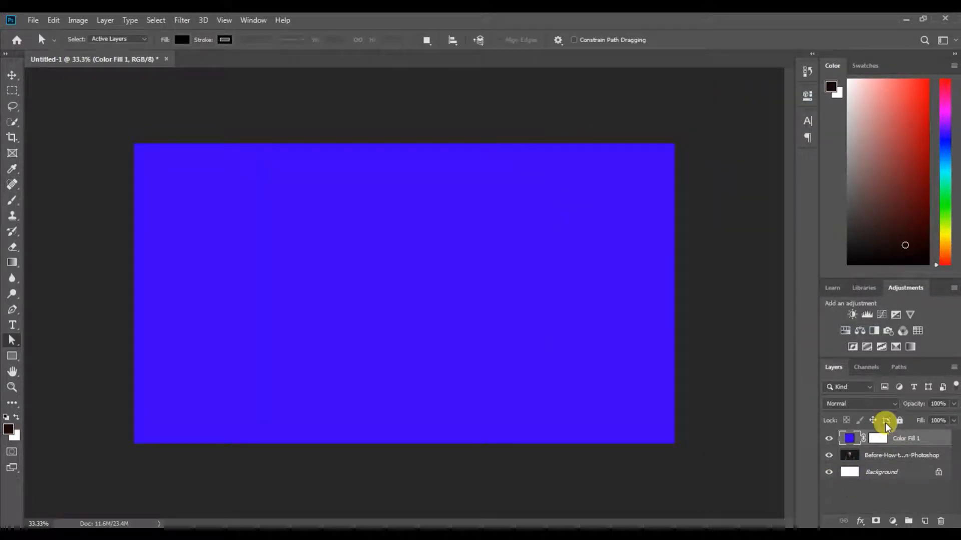
Step: Duplicate the blue fill layer and set the copy's blend mode to Overlay
{"action": "key", "text": "ctrl+j"}
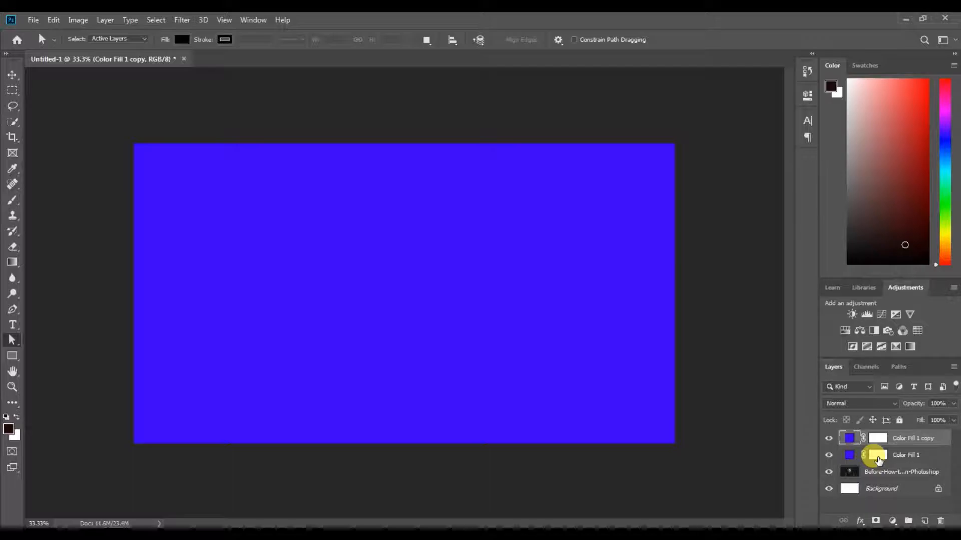
{"action": "left_click", "coordinate": [887, 408]}
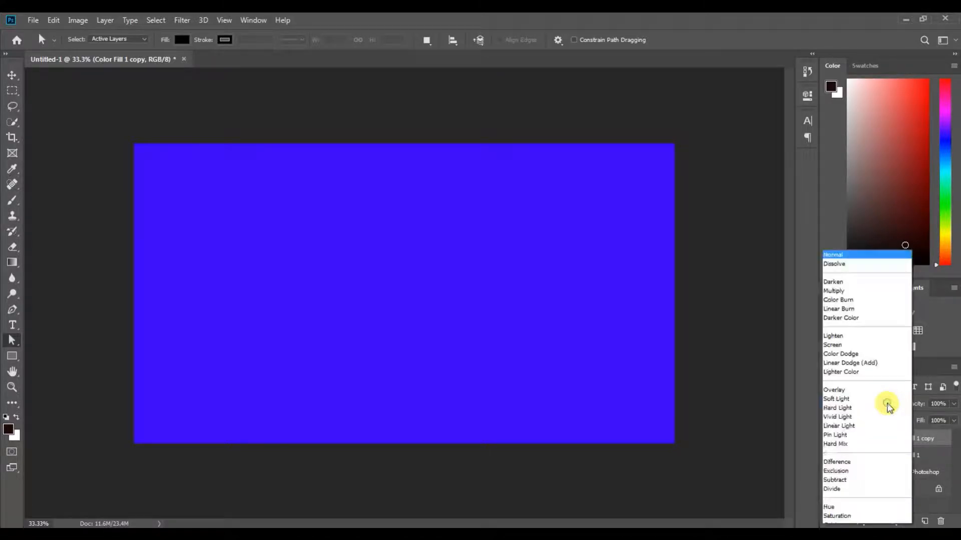
{"action": "left_click", "coordinate": [881, 374]}
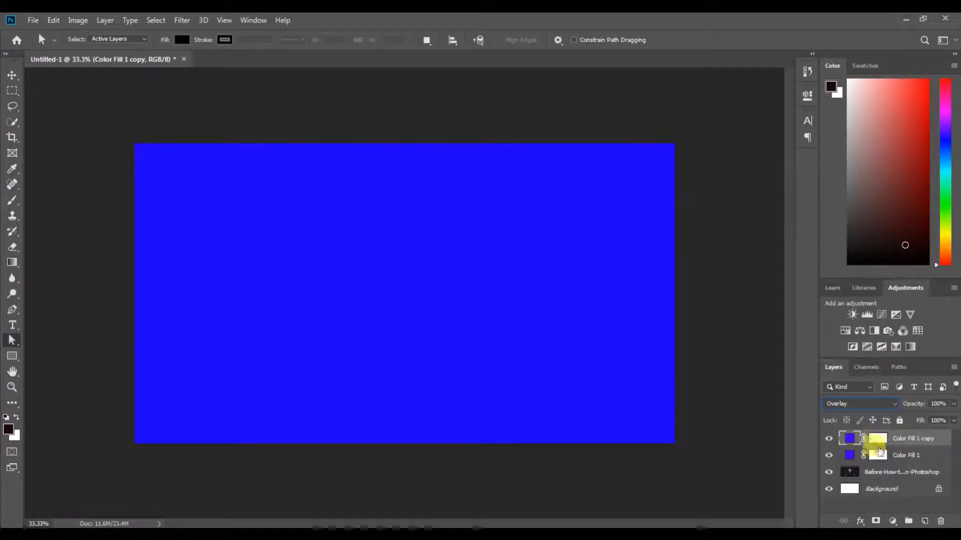
Step: Set the blend mode of the original Color Fill 1 layer to Subtract
{"action": "left_click", "coordinate": [850, 455]}
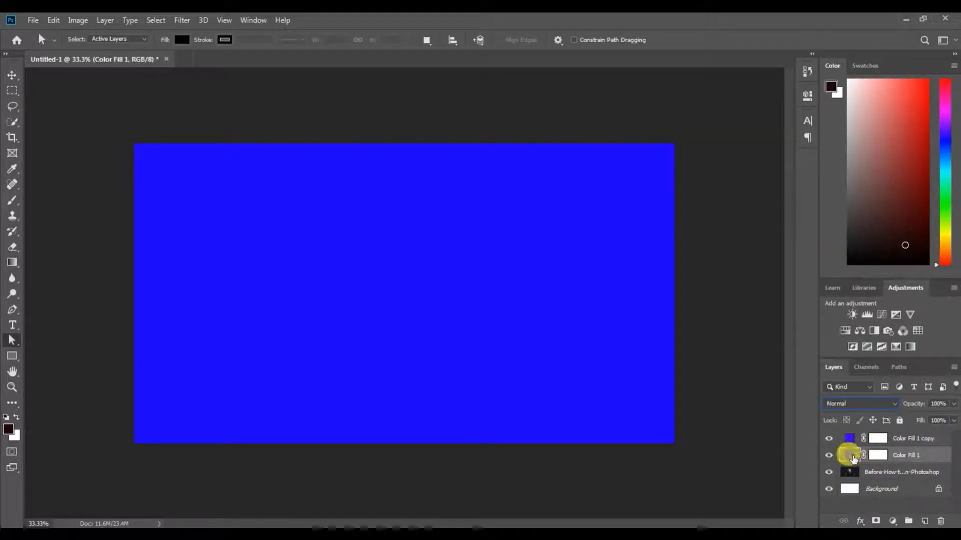
{"action": "left_click", "coordinate": [885, 403]}
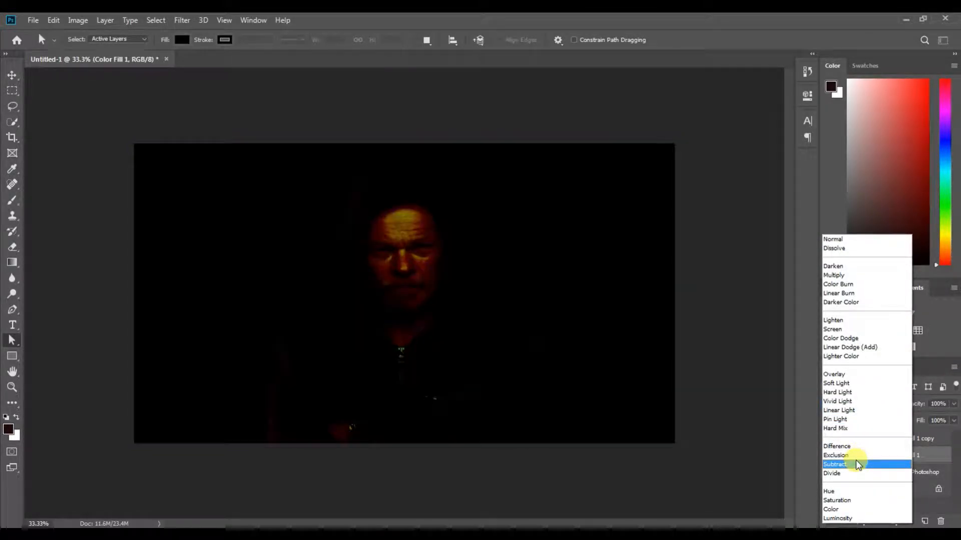
{"action": "left_click", "coordinate": [858, 464]}
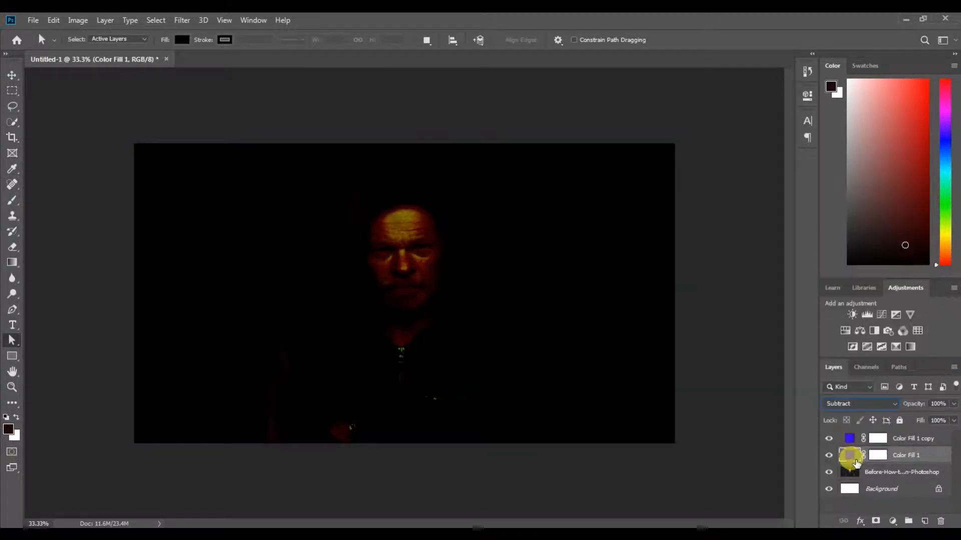
Step: Apply a linear grey-to-white gradient across the Color Fill 1 copy layer's mask, running from the image's right side to its left
{"action": "left_click", "coordinate": [21, 262]}
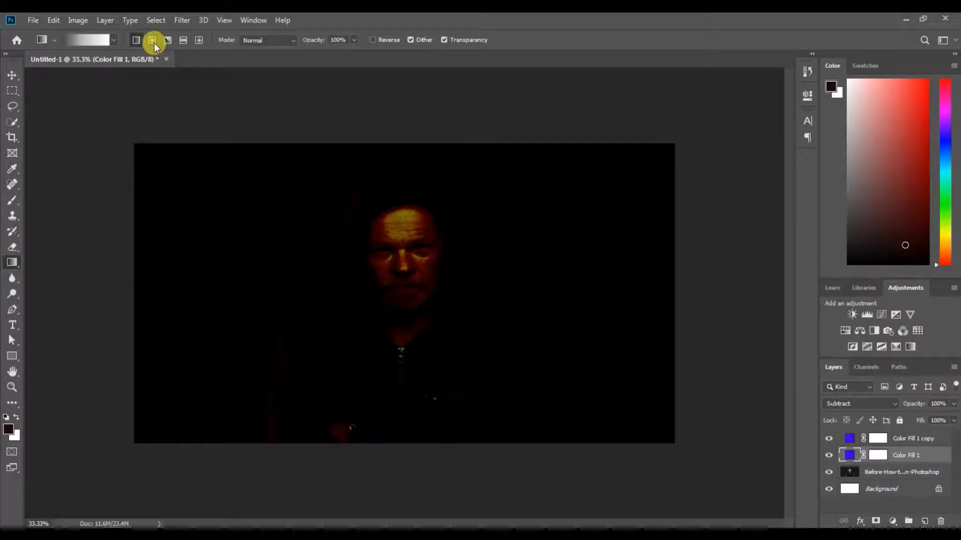
{"action": "left_click", "coordinate": [82, 39]}
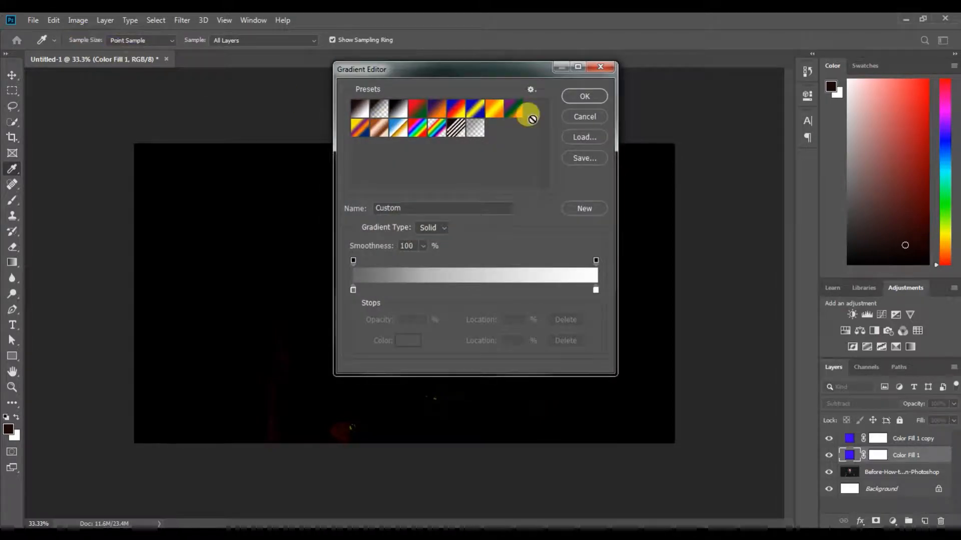
{"action": "left_click", "coordinate": [565, 96]}
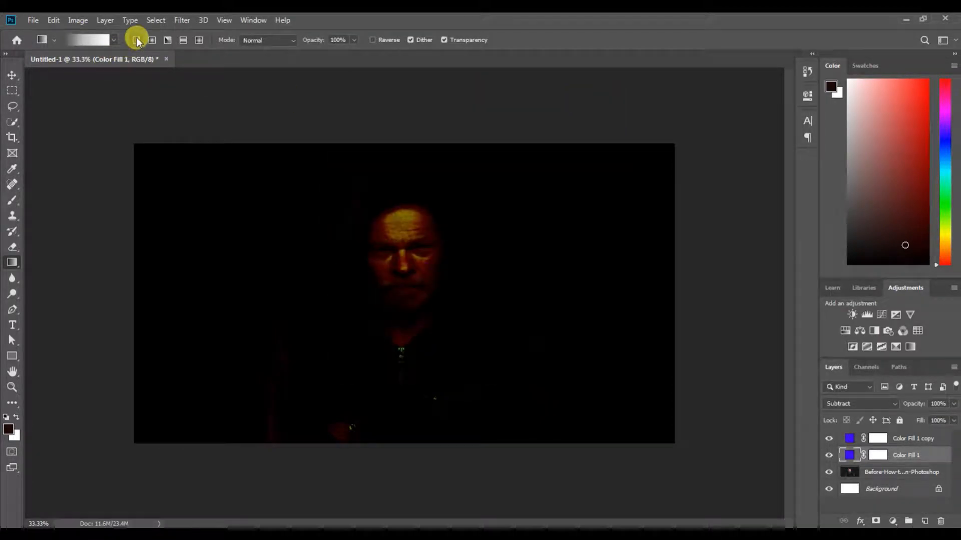
{"action": "left_click", "coordinate": [854, 440]}
{"action": "left_click", "coordinate": [873, 439]}
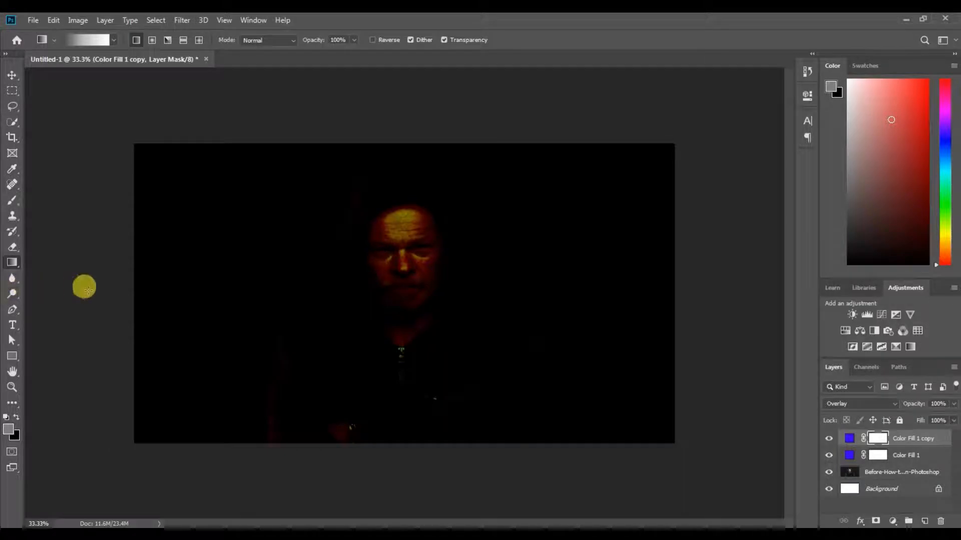
{"action": "left_click_drag", "start_coordinate": [712, 286], "coordinate": [32, 278]}
{"action": "mouse_move", "coordinate": [716, 284]}
{"action": "left_mouse_down"}
{"action": "mouse_move", "coordinate": [52, 307]}
{"action": "mouse_move", "coordinate": [124, 274]}
{"action": "mouse_move", "coordinate": [10, 287]}
{"action": "left_mouse_up"}
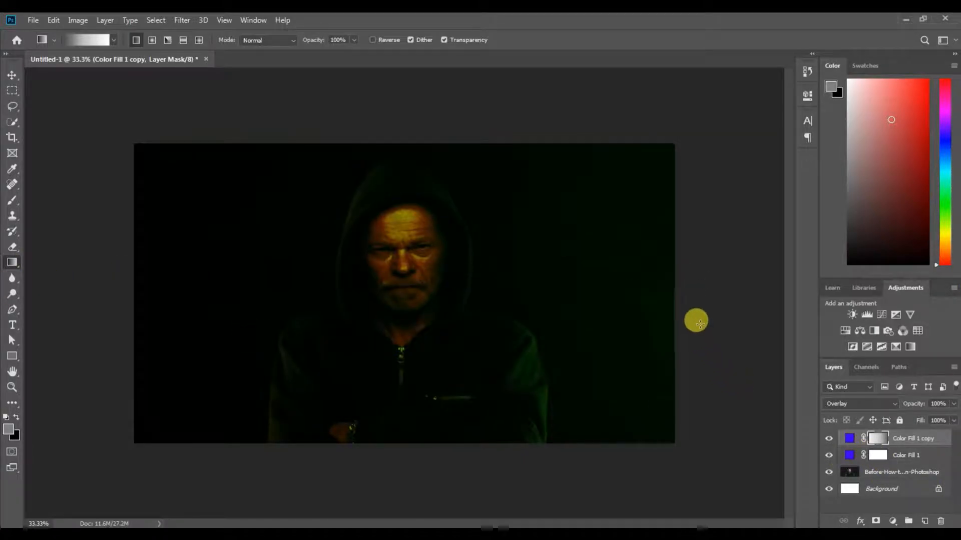
{"action": "left_click_drag", "start_coordinate": [699, 324], "coordinate": [58, 329]}
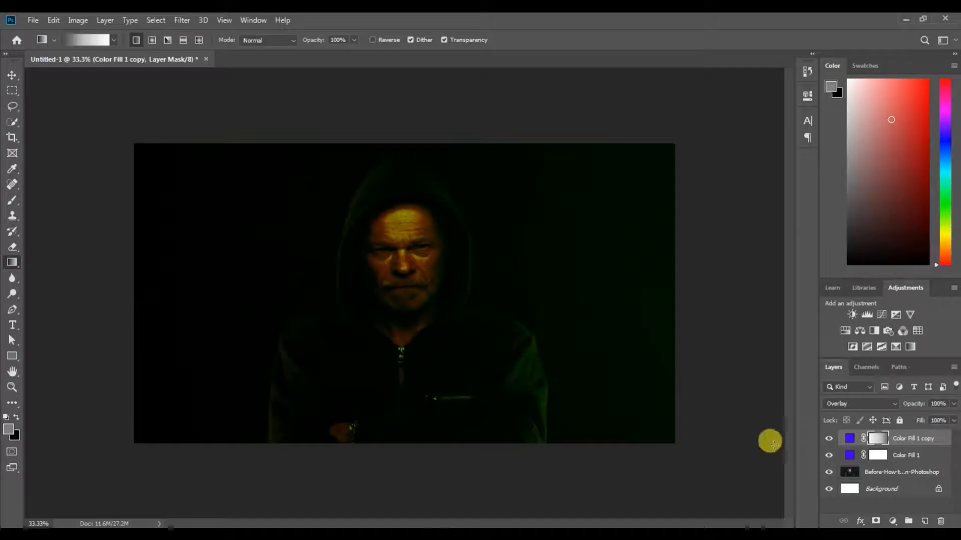
Step: Apply the grey-to-white gradient to the Color Fill 1 mask from the image's left side to its right, comparing two versions
{"action": "left_click", "coordinate": [868, 457]}
{"action": "left_click", "coordinate": [874, 456]}
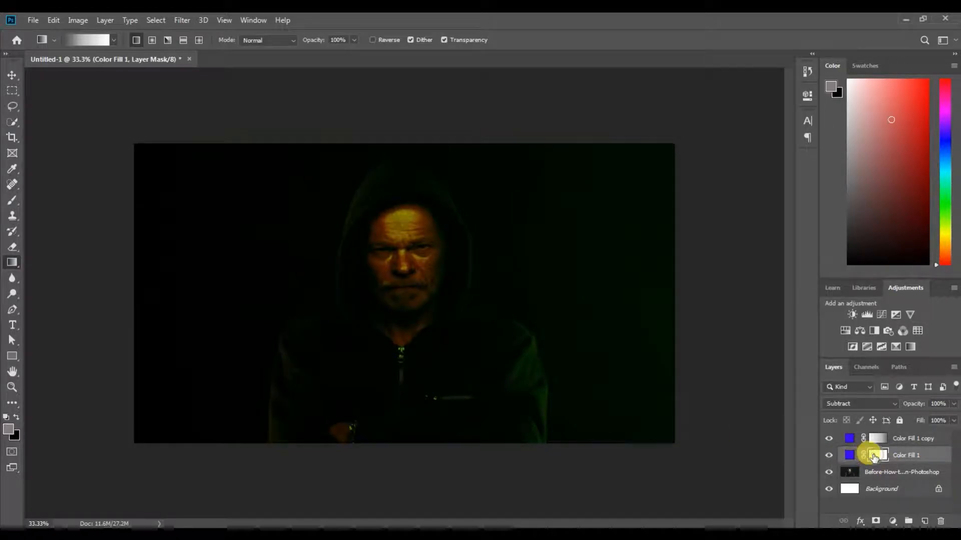
{"action": "left_click_drag", "start_coordinate": [92, 289], "coordinate": [753, 285]}
{"action": "left_click_drag", "start_coordinate": [291, 300], "coordinate": [705, 304]}
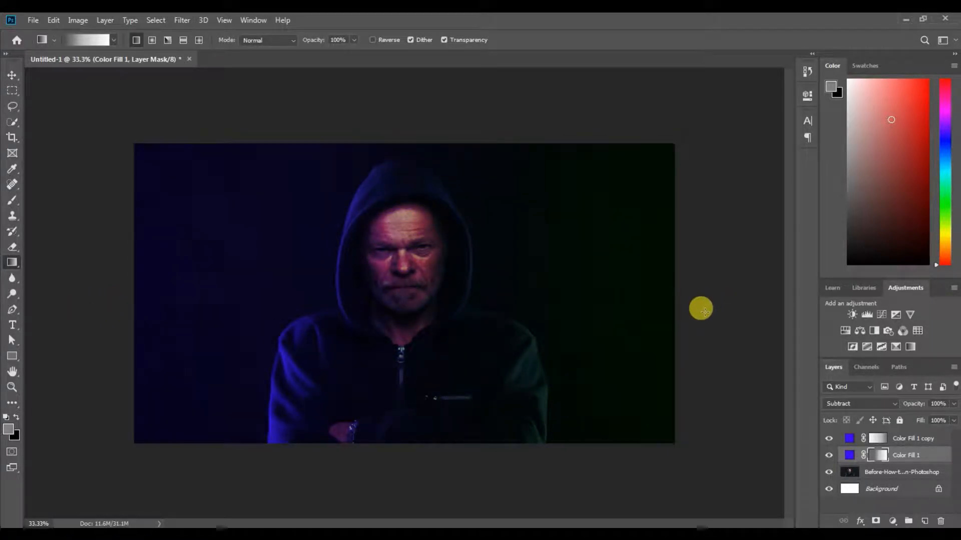
{"action": "key", "text": "ctrl+z"}
{"action": "key", "text": "ctrl+z"}
{"action": "key", "text": "ctrl+shift+z"}
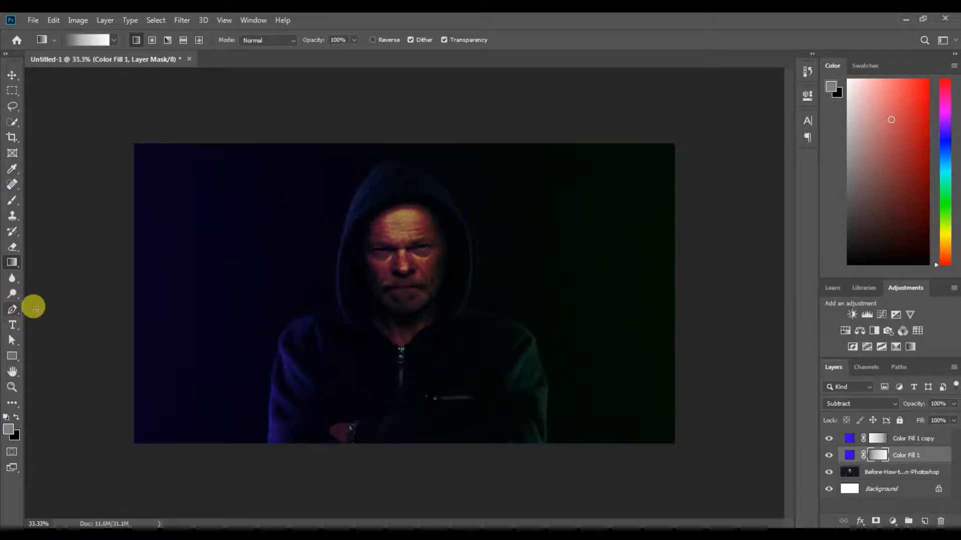
Step: Redraw the left-to-right gradient on the Color Fill 1 mask with different start points to rebalance the two colors
{"action": "left_click_drag", "start_coordinate": [98, 309], "coordinate": [761, 303]}
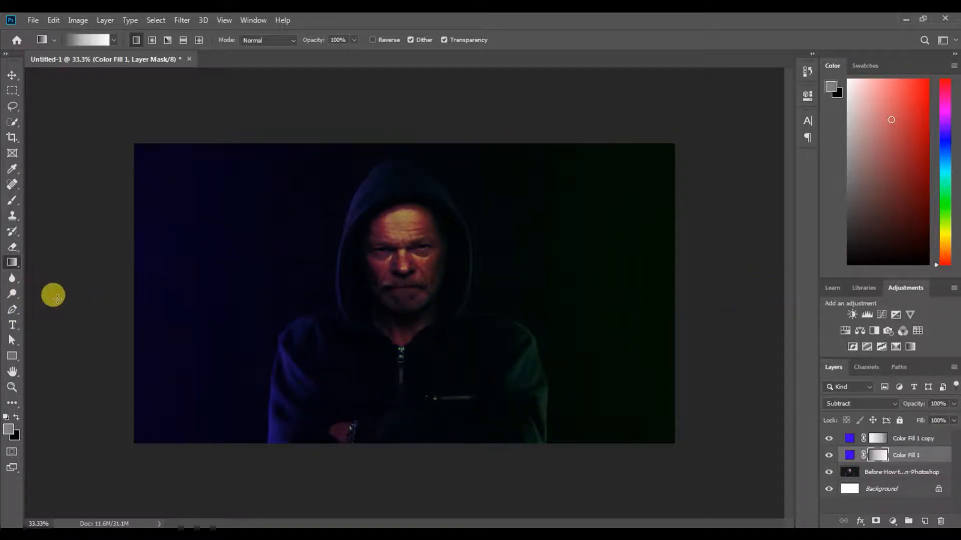
{"action": "left_click_drag", "start_coordinate": [423, 283], "coordinate": [748, 279]}
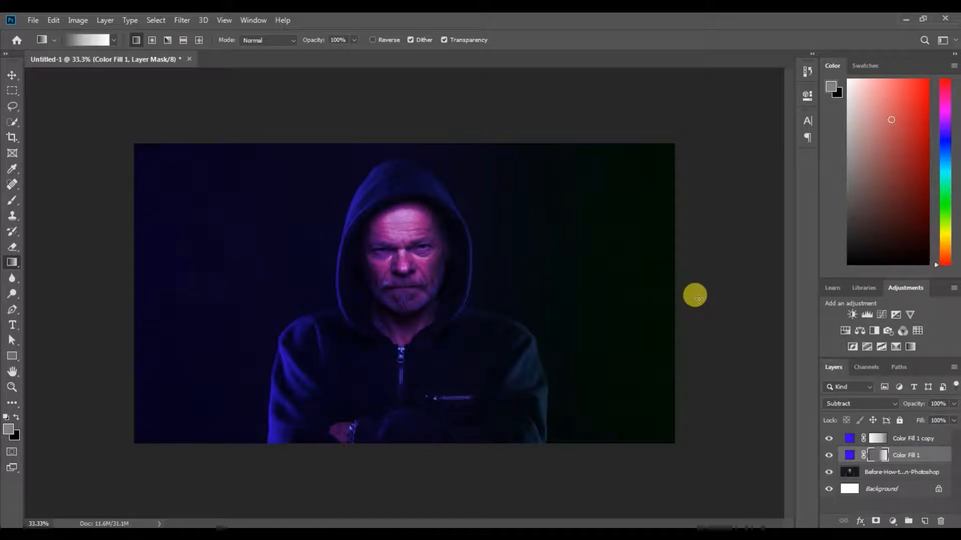
{"action": "key", "text": "ctrl+z"}
{"action": "left_click_drag", "start_coordinate": [112, 304], "coordinate": [770, 305]}
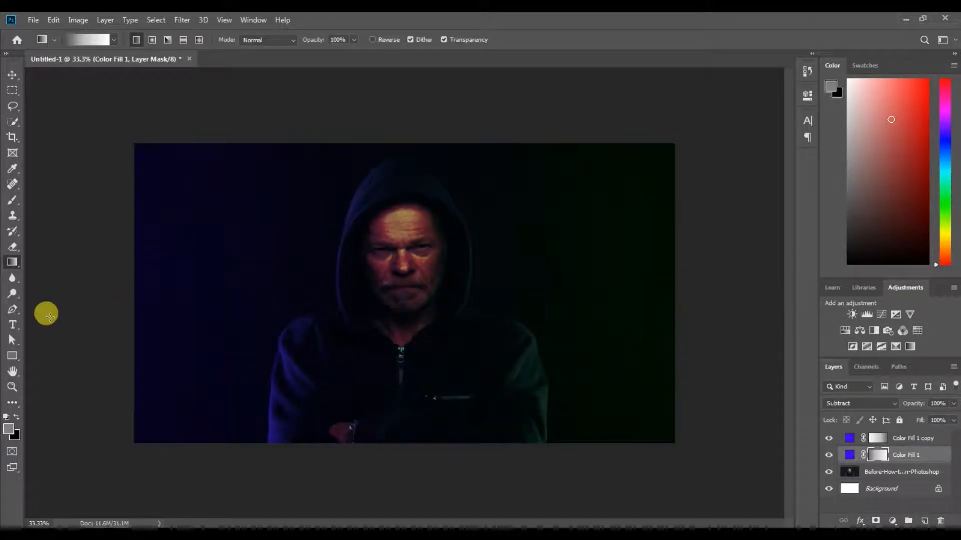
{"action": "key", "text": "ctrl+z"}
{"action": "key", "text": "ctrl+shift+z"}
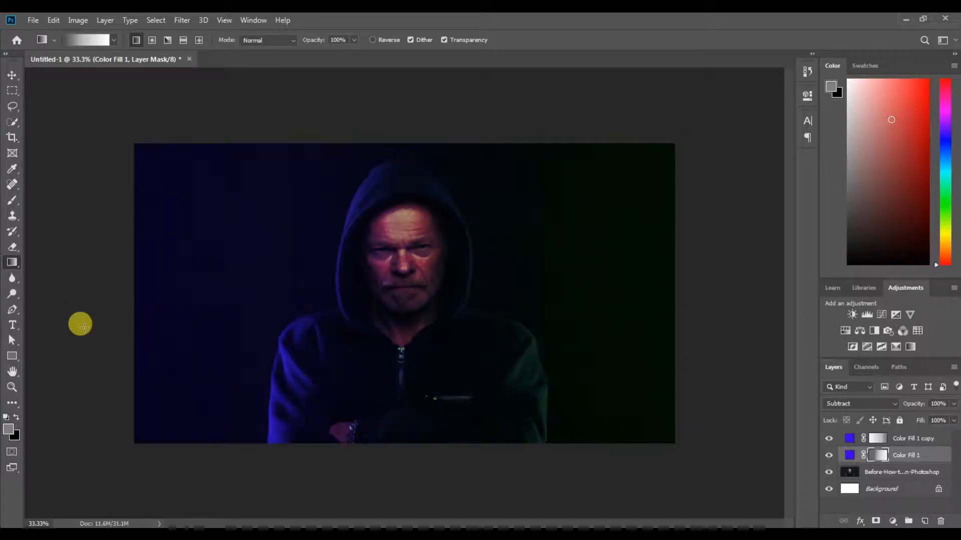
Step: Redraw the right-to-left gradient on the Color Fill 1 copy mask to refine the color transition across the portrait
{"action": "left_click", "coordinate": [878, 437]}
{"action": "left_click_drag", "start_coordinate": [725, 331], "coordinate": [100, 330]}
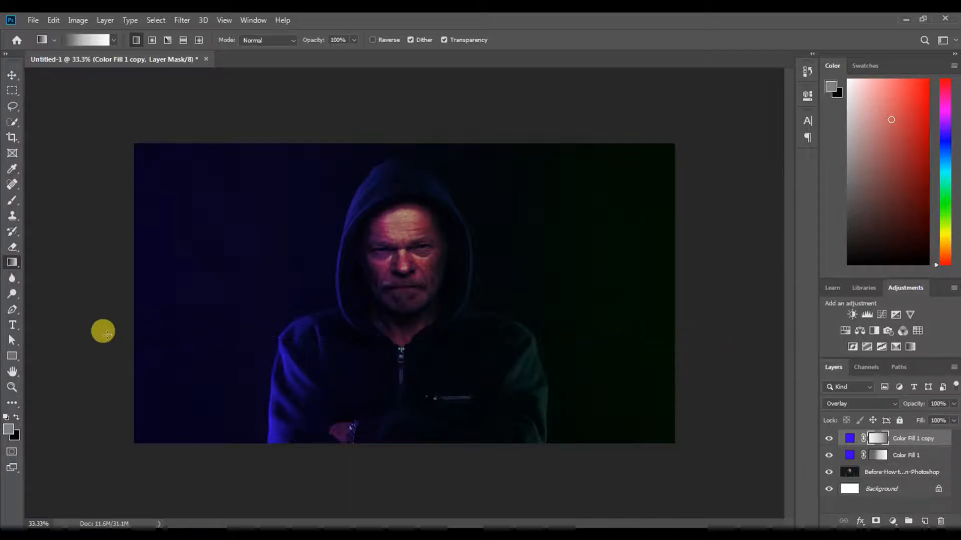
{"action": "left_click_drag", "start_coordinate": [712, 326], "coordinate": [12, 338]}
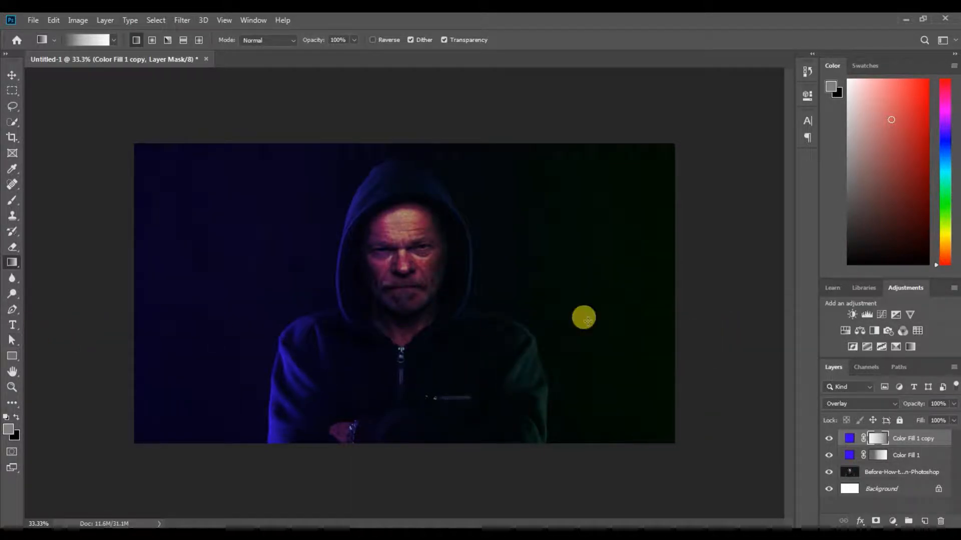
{"action": "left_click_drag", "start_coordinate": [733, 322], "coordinate": [19, 339]}
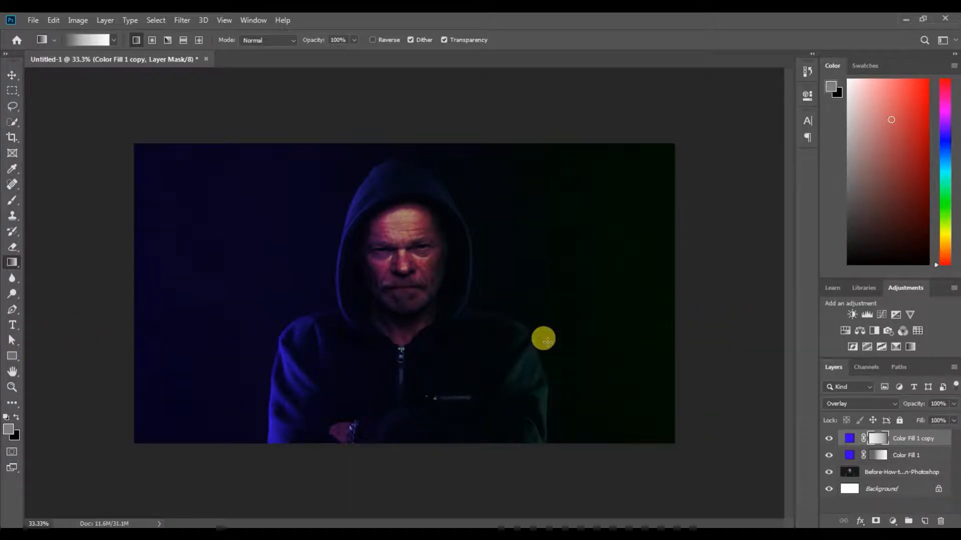
{"action": "left_click_drag", "start_coordinate": [671, 322], "coordinate": [23, 326]}
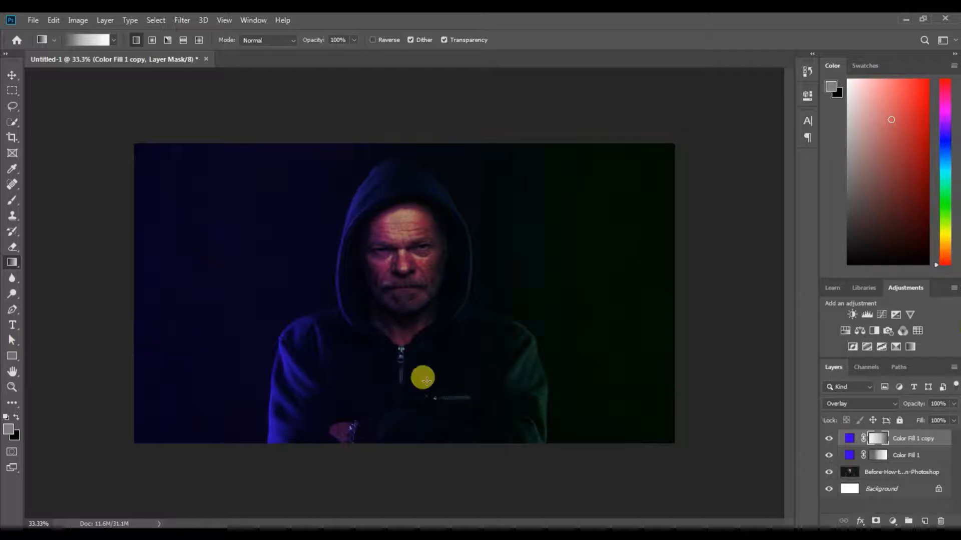
Step: Change the Color Fill 1 copy layer's fill color to violet #6600ff
{"action": "double_click", "coordinate": [849, 439]}
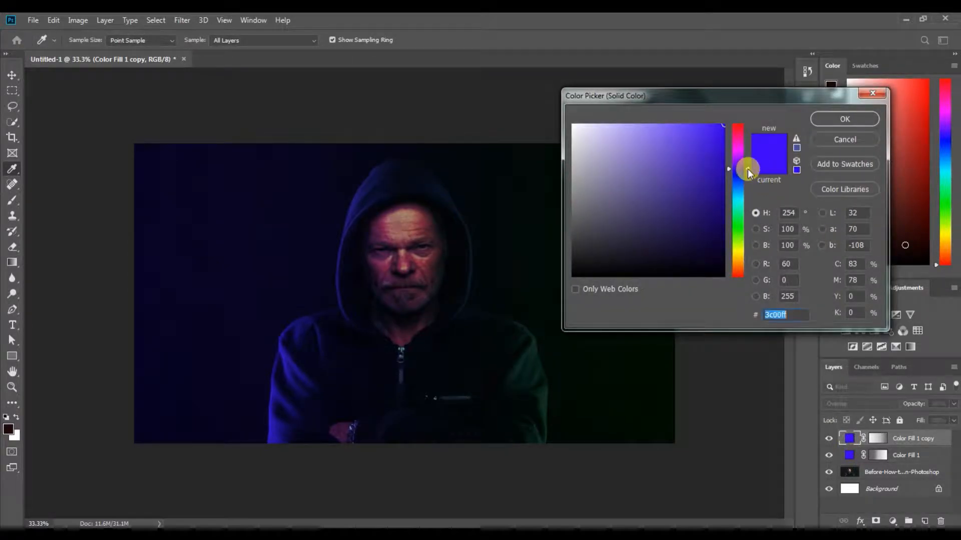
{"action": "mouse_move", "coordinate": [747, 170]}
{"action": "left_mouse_down"}
{"action": "mouse_move", "coordinate": [749, 189]}
{"action": "mouse_move", "coordinate": [750, 164]}
{"action": "left_mouse_up"}
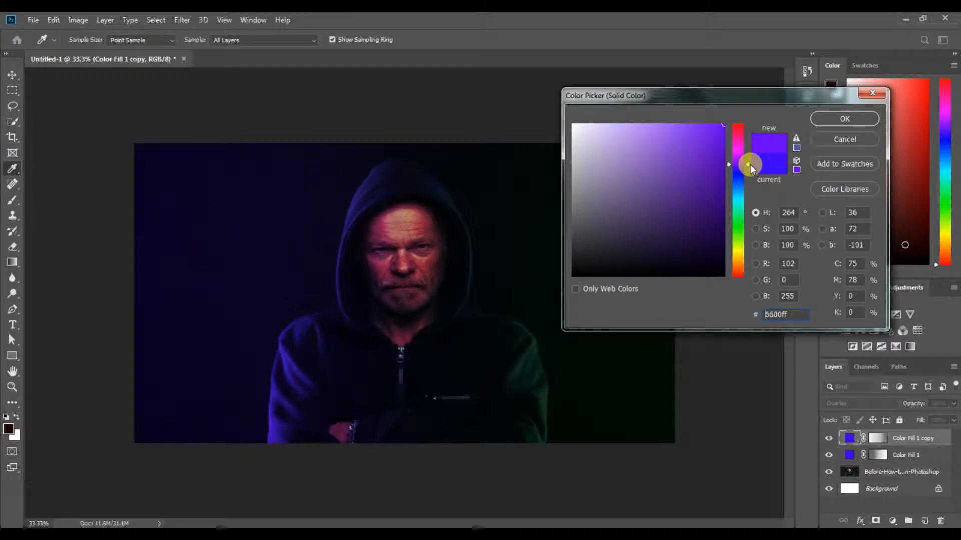
{"action": "left_click", "coordinate": [840, 121]}
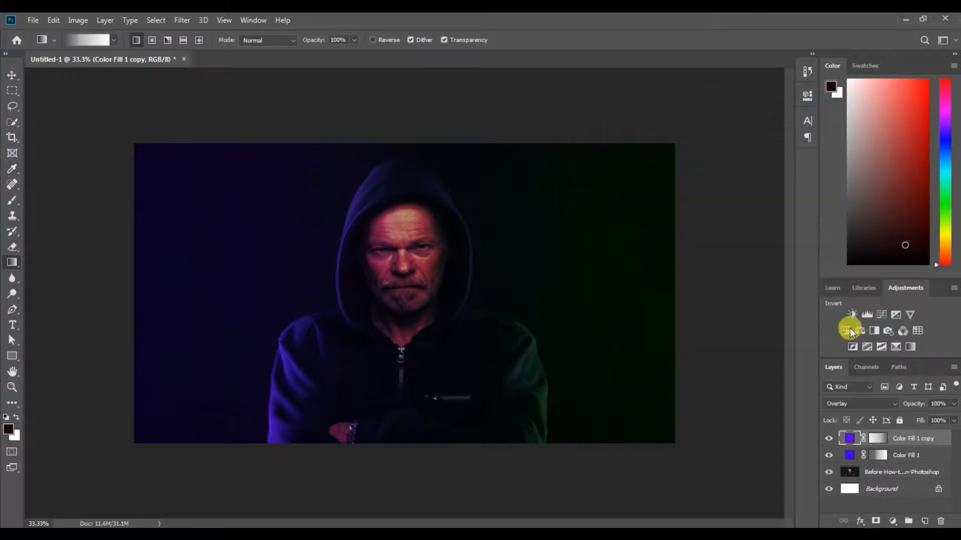
Step: Change the Color Fill 1 layer's fill color to cyan #00eaff
{"action": "double_click", "coordinate": [850, 457]}
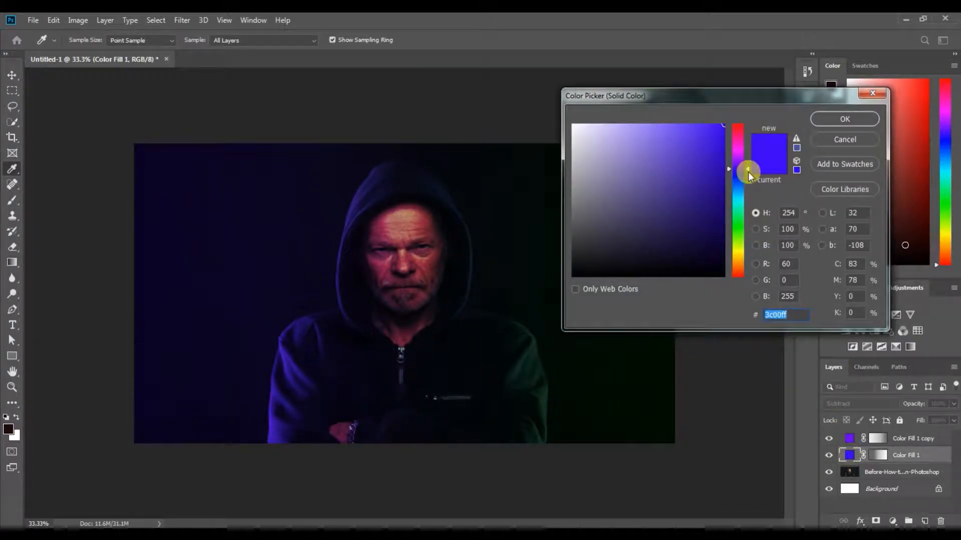
{"action": "left_click_drag", "start_coordinate": [746, 172], "coordinate": [745, 201]}
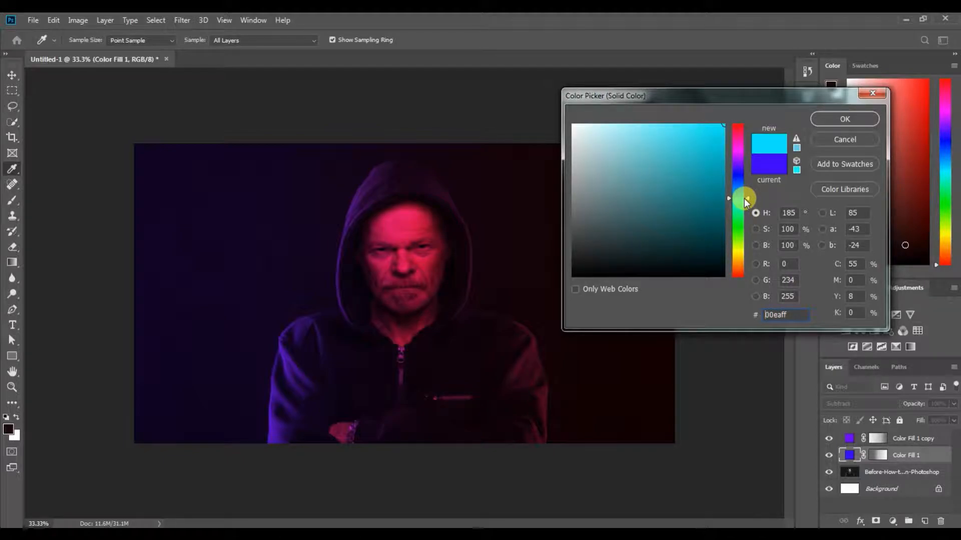
{"action": "left_click", "coordinate": [832, 123]}
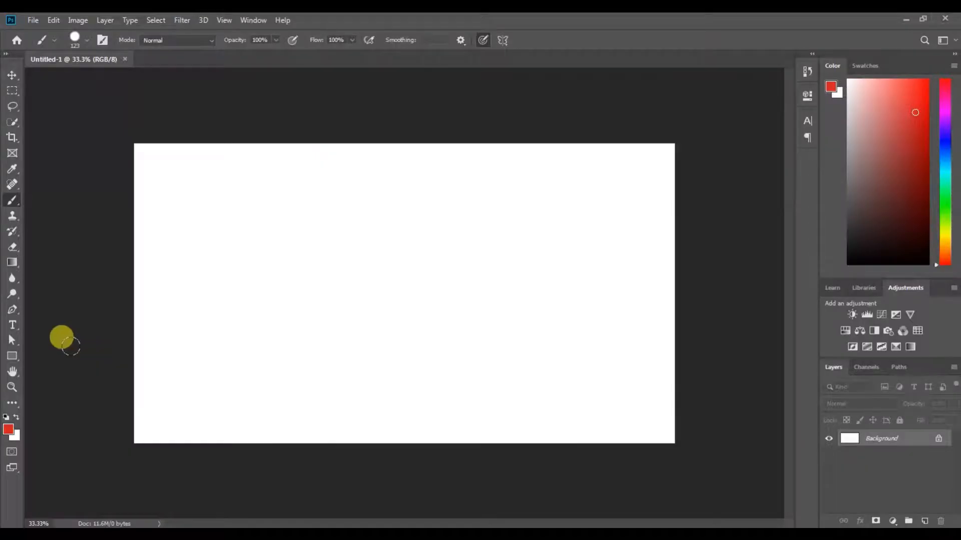
Step: Switch to the New folder (4) file window and place joker.jpeg into the blank document
{"action": "left_click", "coordinate": [12, 340]}
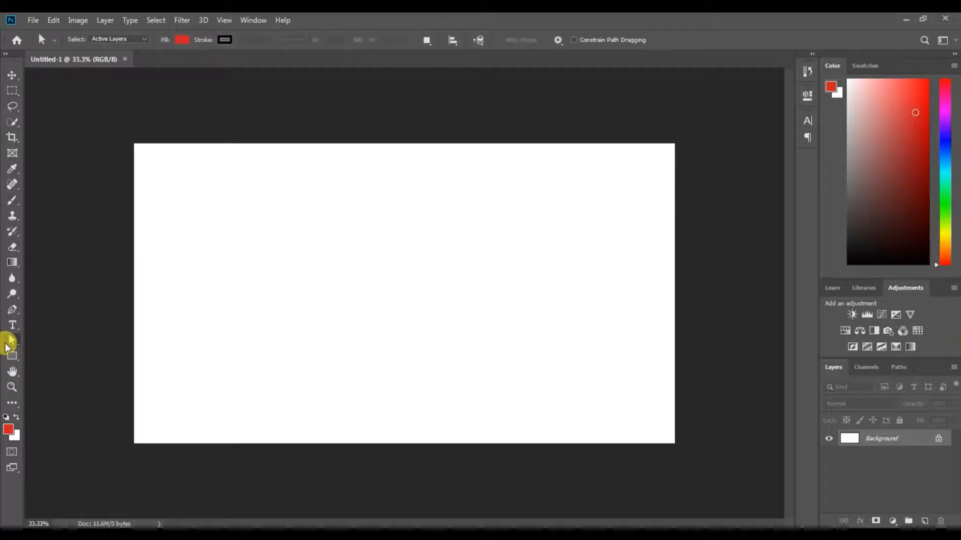
{"action": "left_click", "coordinate": [205, 535]}
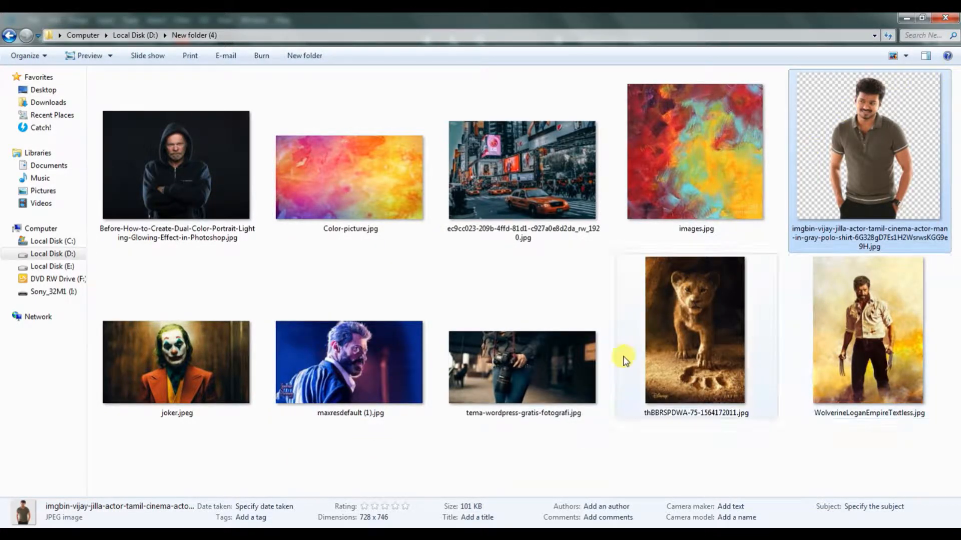
{"action": "left_click_drag", "start_coordinate": [206, 352], "coordinate": [364, 365]}
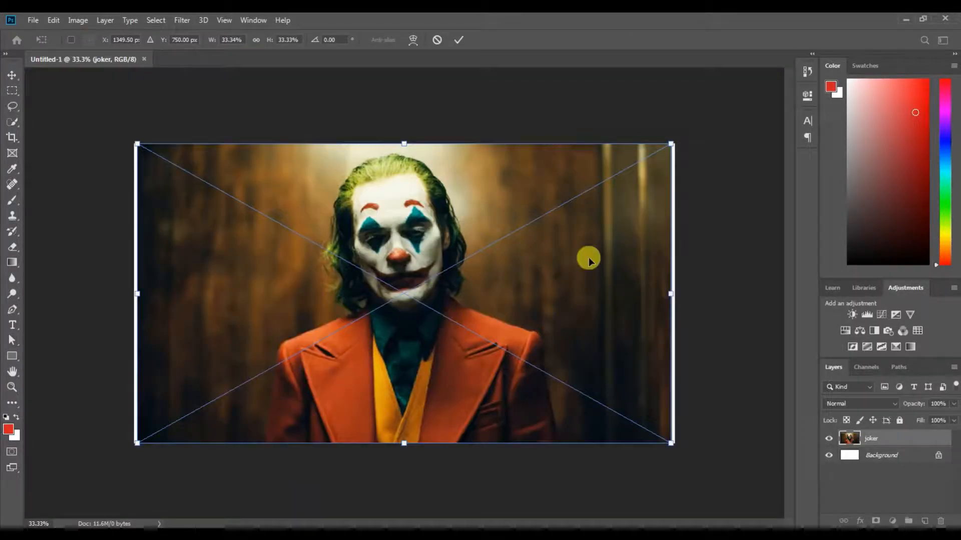
Step: Scale the placed joker image to about 23.76% and position it in the middle of the white canvas
{"action": "left_click_drag", "start_coordinate": [665, 139], "coordinate": [513, 245]}
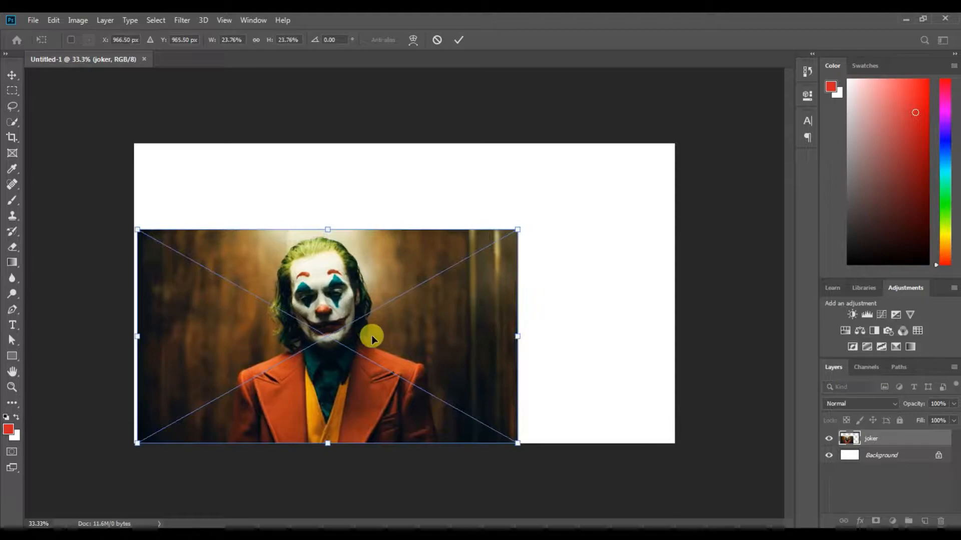
{"action": "left_click_drag", "start_coordinate": [371, 337], "coordinate": [461, 295]}
{"action": "key", "text": "Return"}
{"action": "key", "text": "a"}
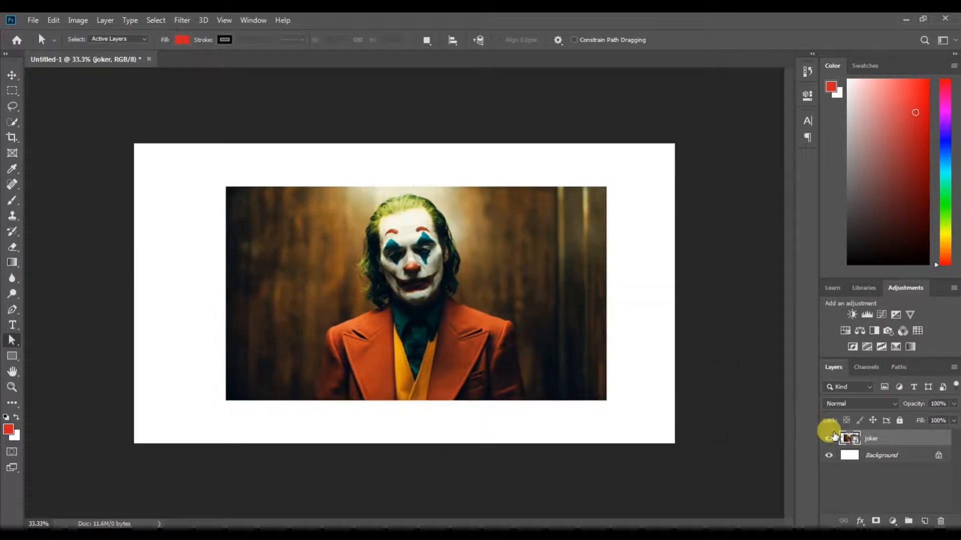
Step: Rasterize the joker layer and add a new empty layer above it
{"action": "right_click", "coordinate": [842, 439]}
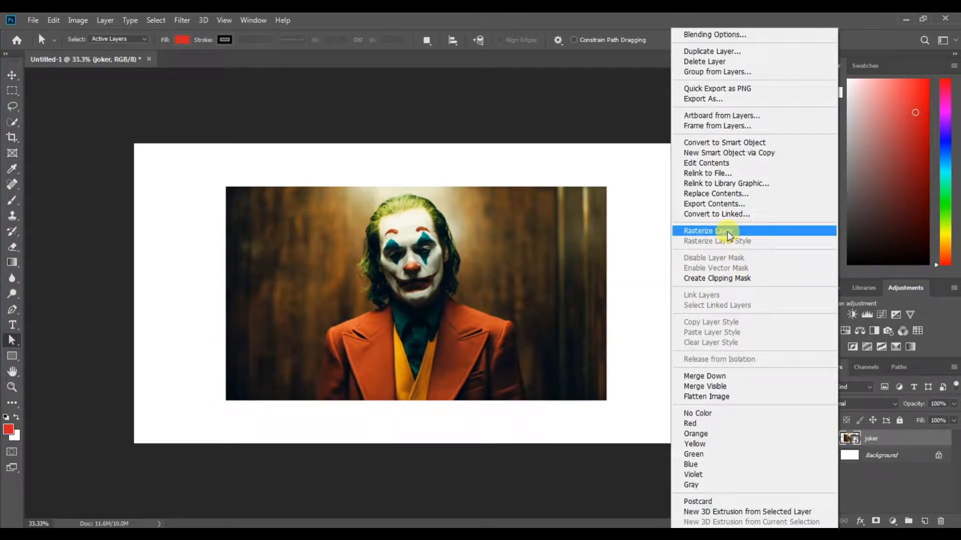
{"action": "left_click", "coordinate": [726, 231]}
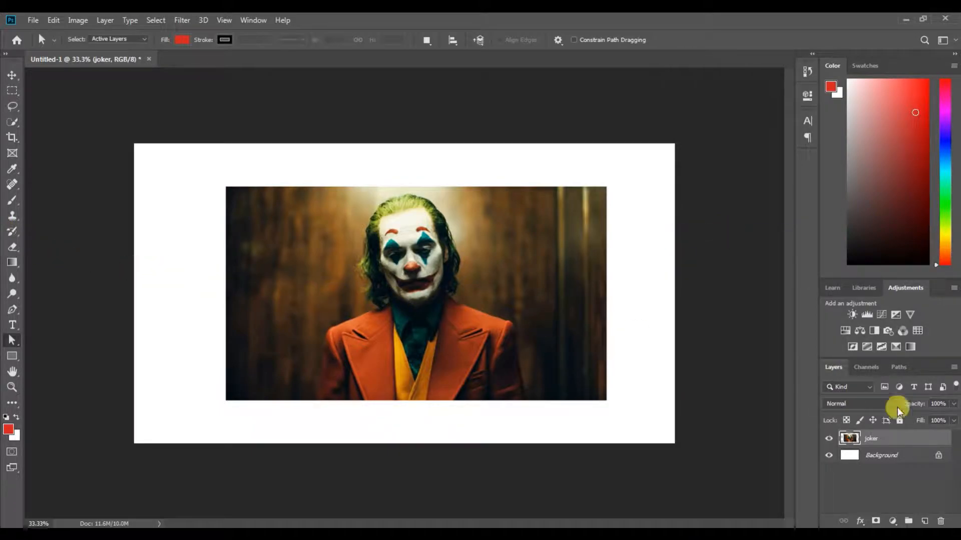
{"action": "left_click", "coordinate": [923, 522]}
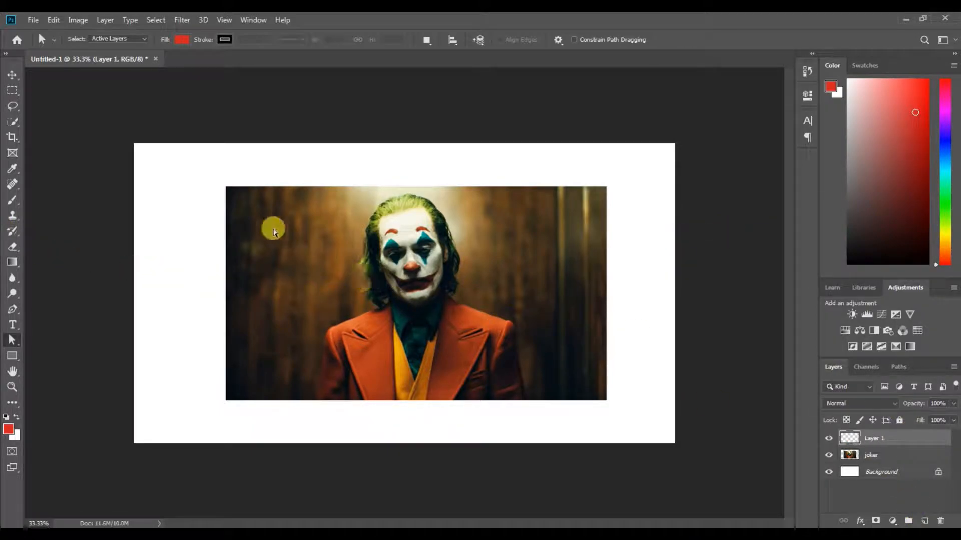
Step: Set up the Brush tool with the 702 px splatter brush tip
{"action": "left_click", "coordinate": [11, 202]}
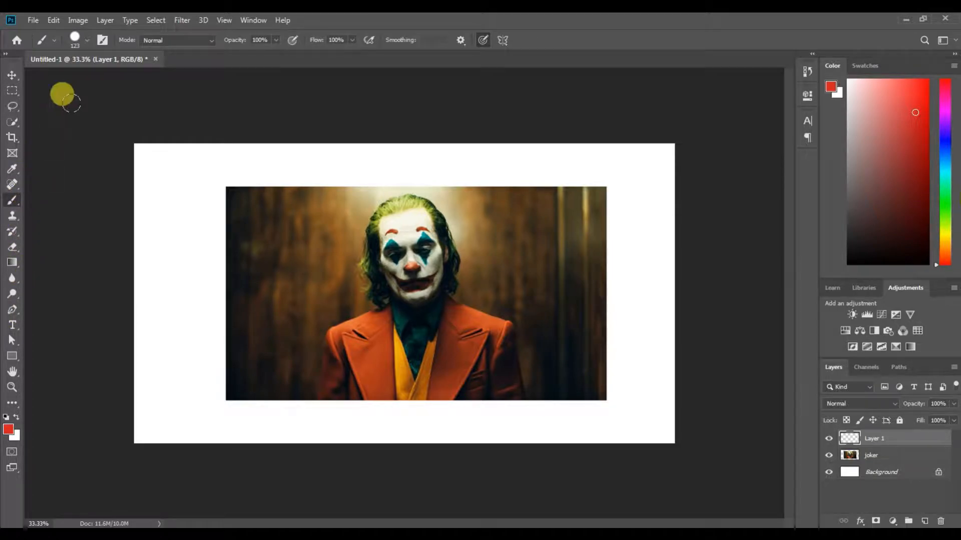
{"action": "left_click", "coordinate": [102, 40]}
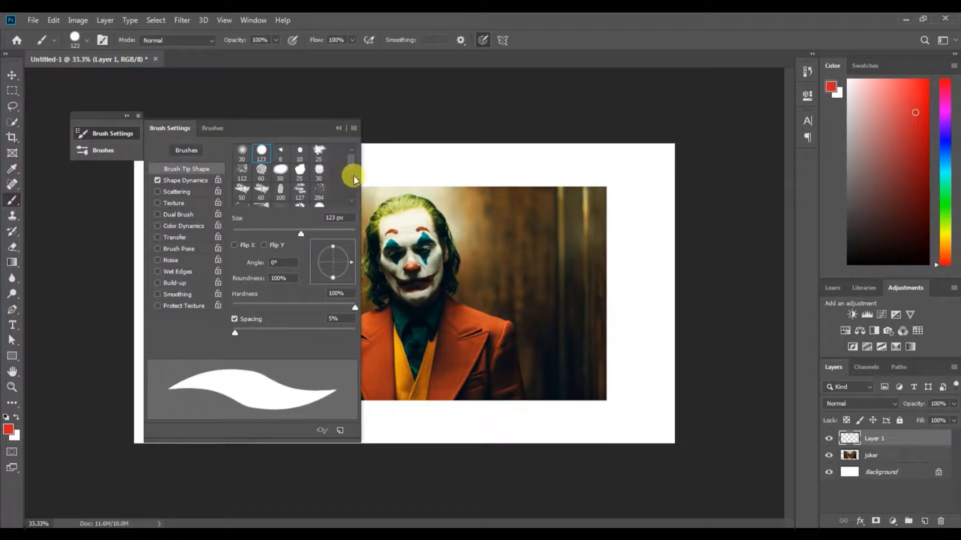
{"action": "left_click_drag", "start_coordinate": [354, 161], "coordinate": [352, 182]}
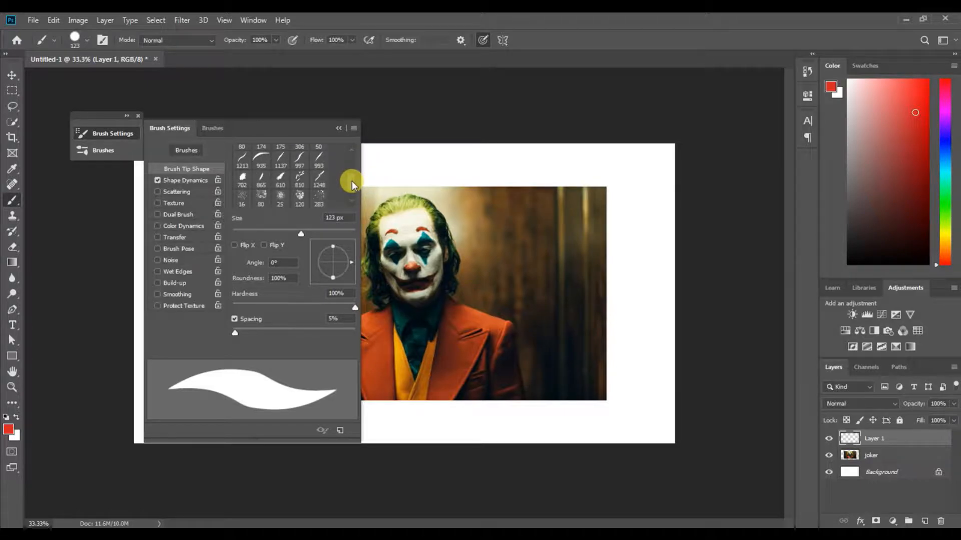
{"action": "left_click", "coordinate": [319, 179]}
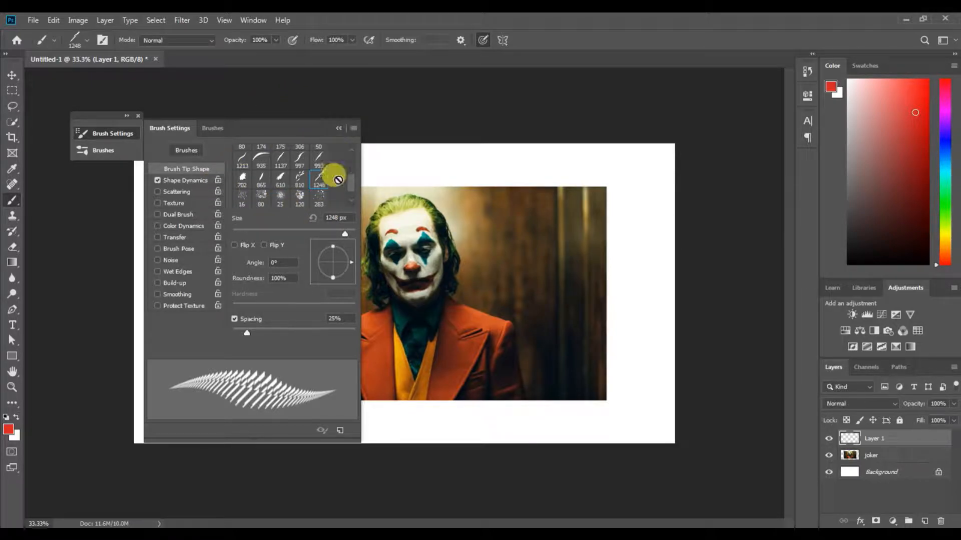
{"action": "left_click", "coordinate": [338, 129]}
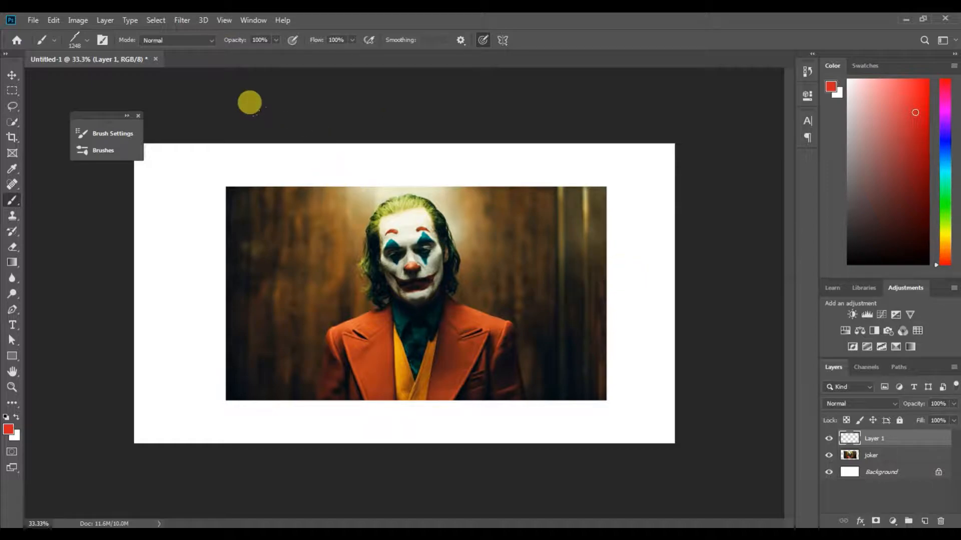
{"action": "left_click", "coordinate": [96, 39]}
{"action": "left_click", "coordinate": [258, 177]}
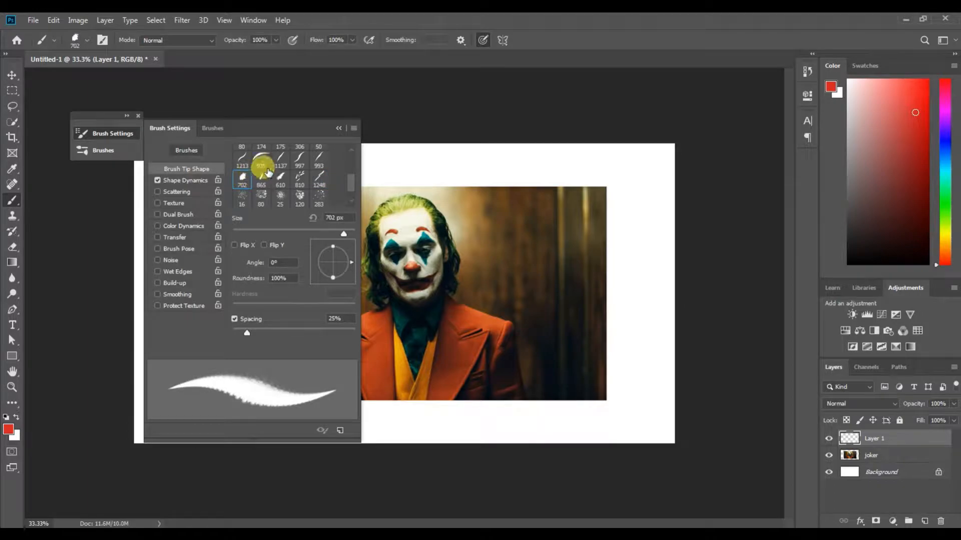
{"action": "left_click", "coordinate": [336, 129]}
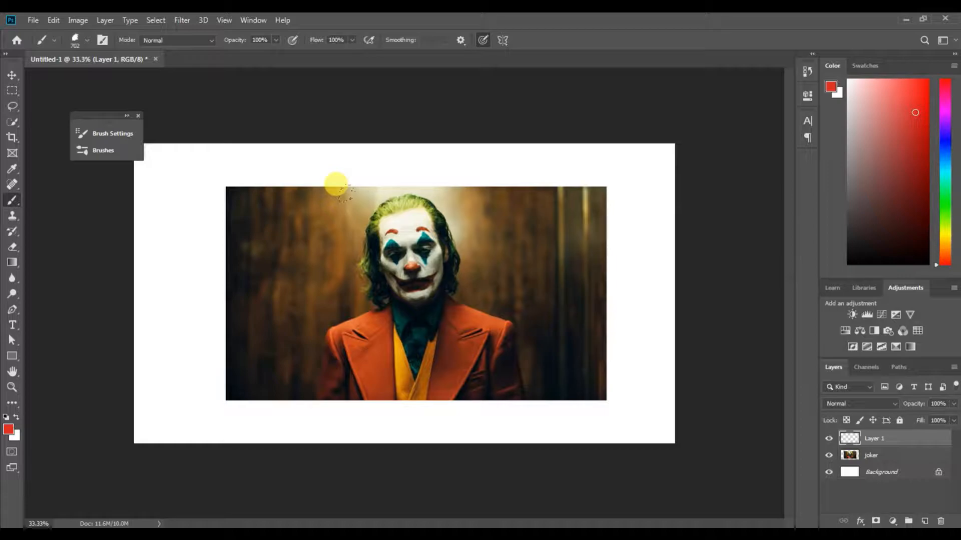
Step: Paint red splatter over the joker's head, neck and shoulders on Layer 1
{"action": "left_click", "coordinate": [336, 184]}
{"action": "left_click", "coordinate": [336, 184]}
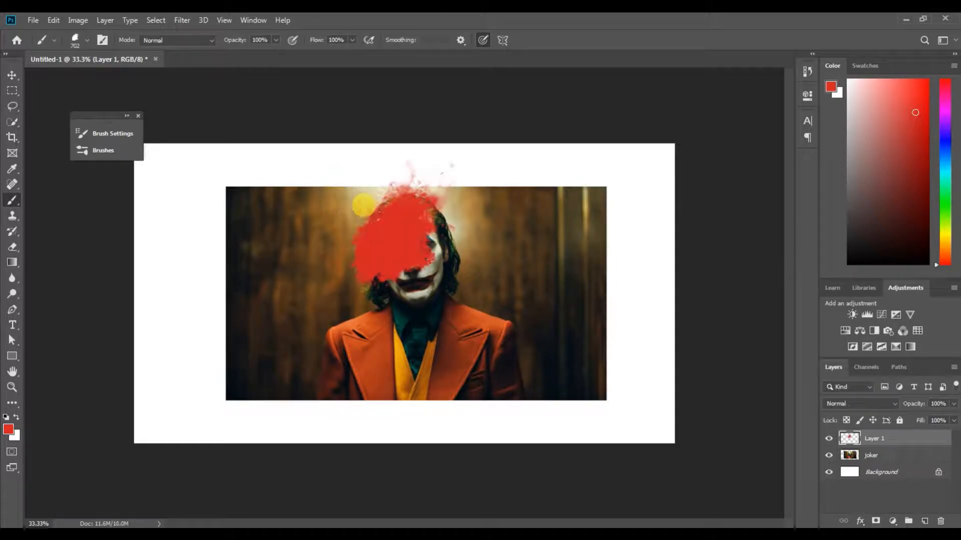
{"action": "left_click", "coordinate": [347, 195]}
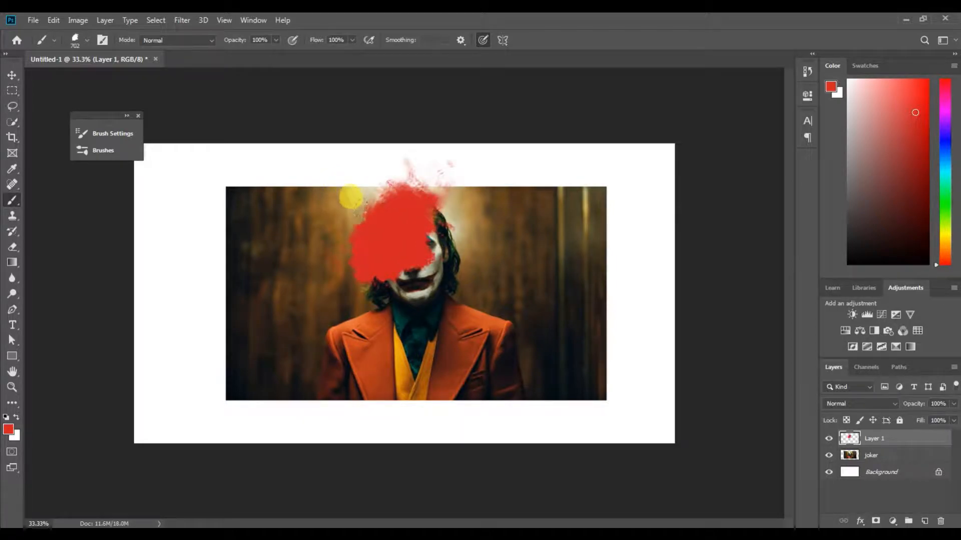
{"action": "left_click", "coordinate": [350, 196]}
{"action": "left_click", "coordinate": [358, 204]}
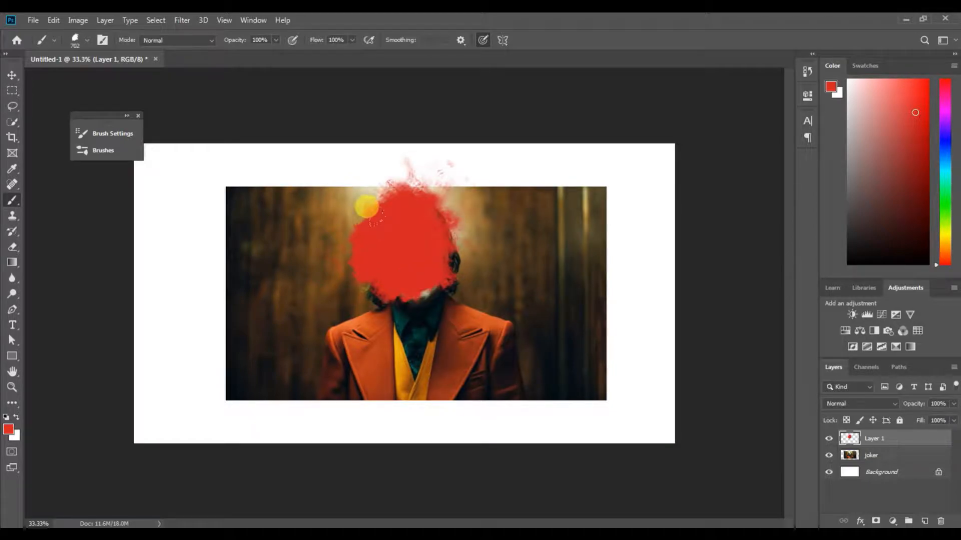
{"action": "left_click", "coordinate": [371, 220]}
{"action": "left_click", "coordinate": [360, 257]}
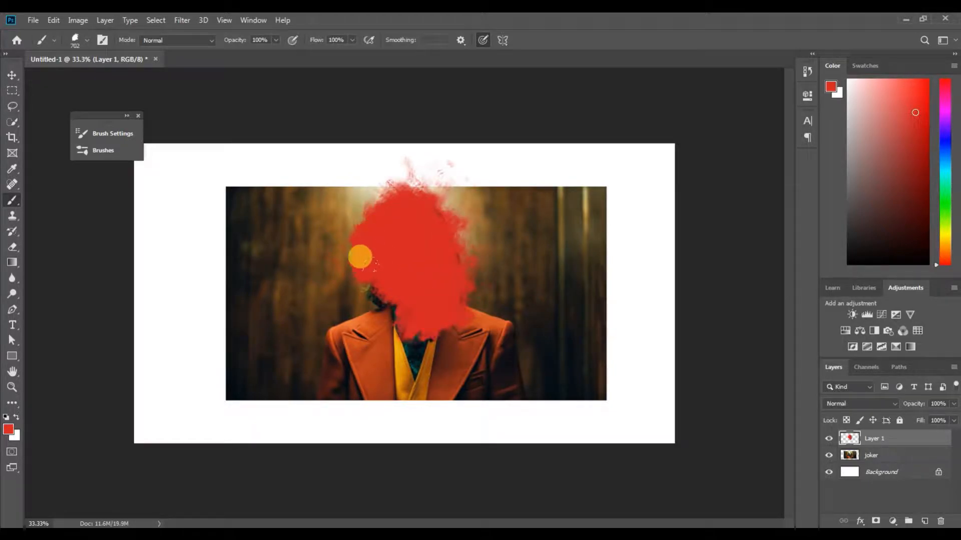
{"action": "left_click", "coordinate": [329, 260]}
{"action": "left_click_drag", "start_coordinate": [408, 291], "coordinate": [435, 335]}
{"action": "mouse_move", "coordinate": [306, 287]}
{"action": "left_mouse_down"}
{"action": "mouse_move", "coordinate": [351, 284]}
{"action": "mouse_move", "coordinate": [312, 272]}
{"action": "left_mouse_up"}
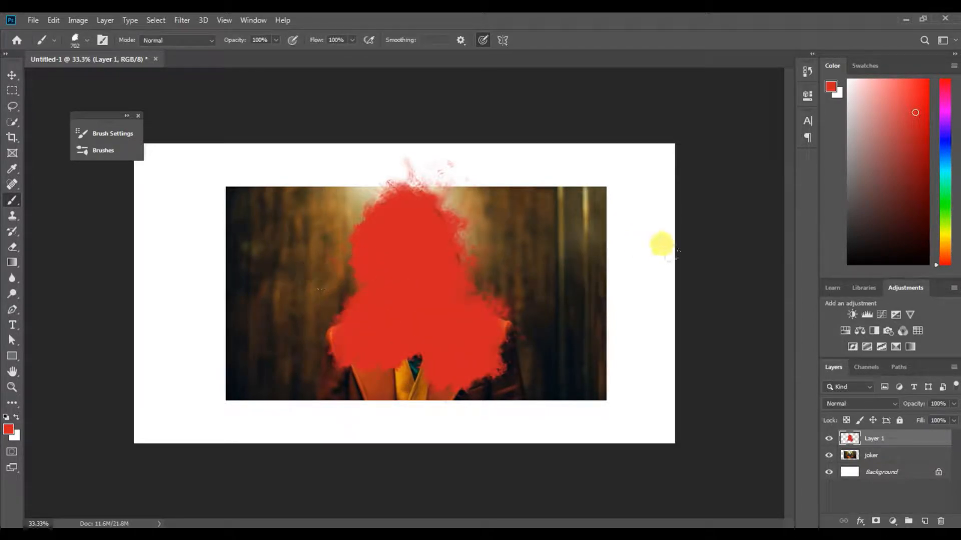
Step: Move the joker layer above Layer 1 and clip it to the painted splatter with a clipping mask
{"action": "left_click", "coordinate": [883, 457]}
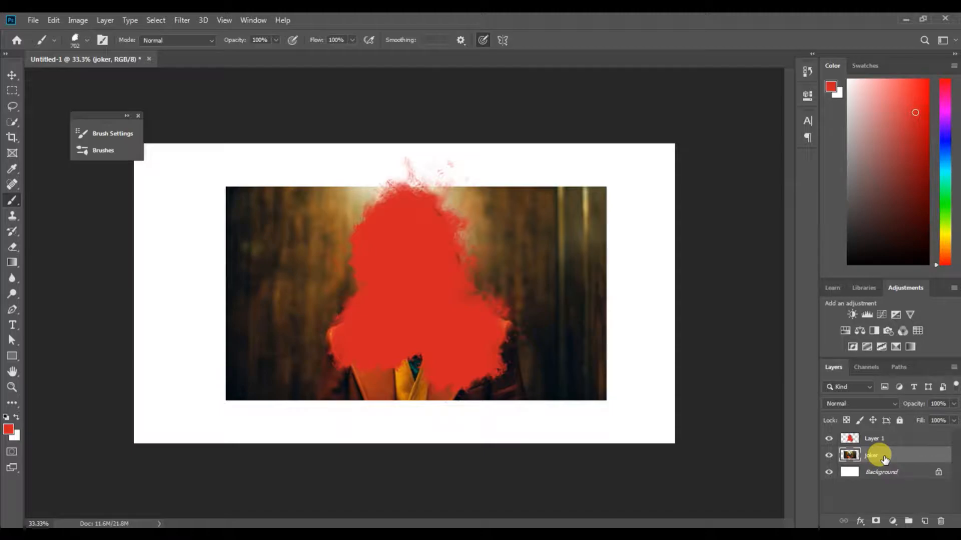
{"action": "left_click_drag", "start_coordinate": [884, 457], "coordinate": [886, 429]}
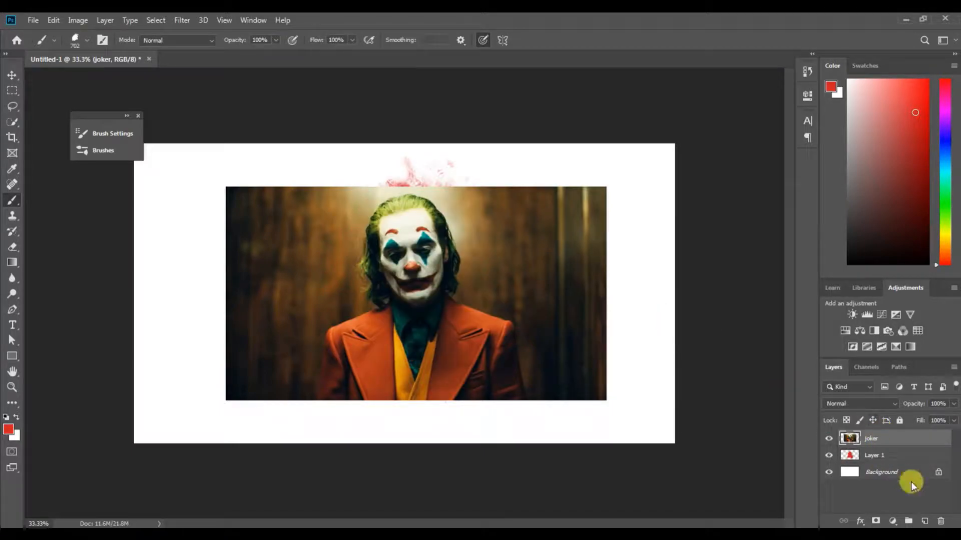
{"action": "right_click", "coordinate": [886, 440]}
{"action": "left_click", "coordinate": [788, 248]}
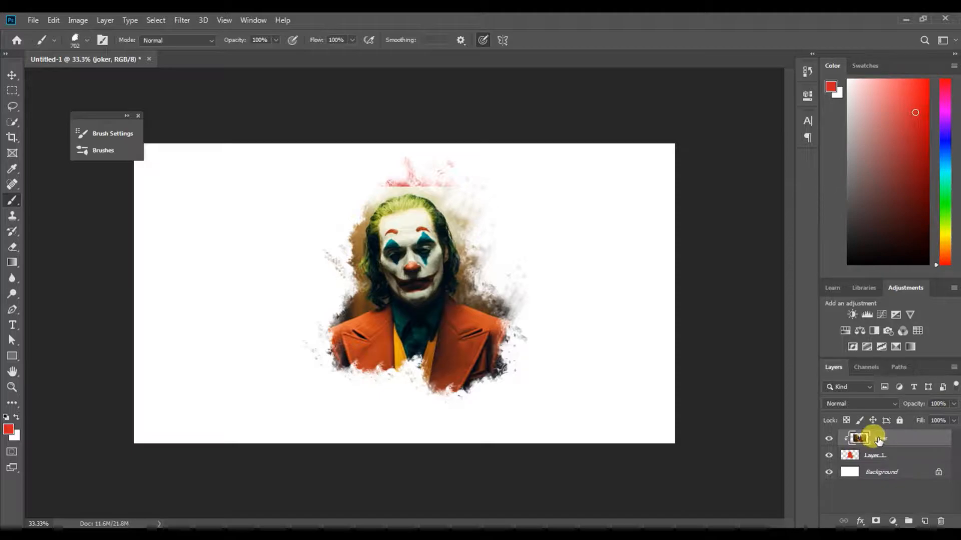
Step: Enlarge the clipped joker picture upward and shift it slightly to fit inside the splatter shape
{"action": "key", "text": "ctrl+t"}
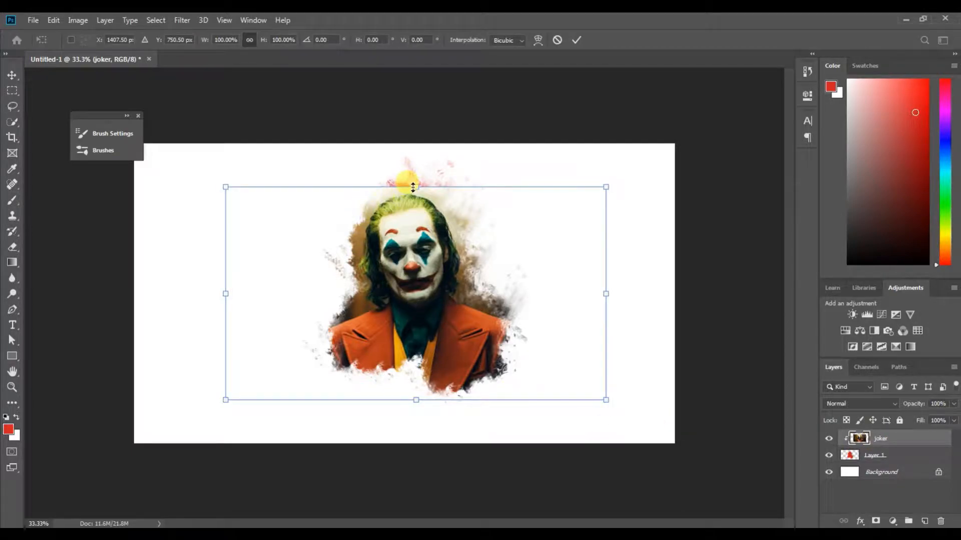
{"action": "left_click_drag", "start_coordinate": [412, 187], "coordinate": [416, 162]}
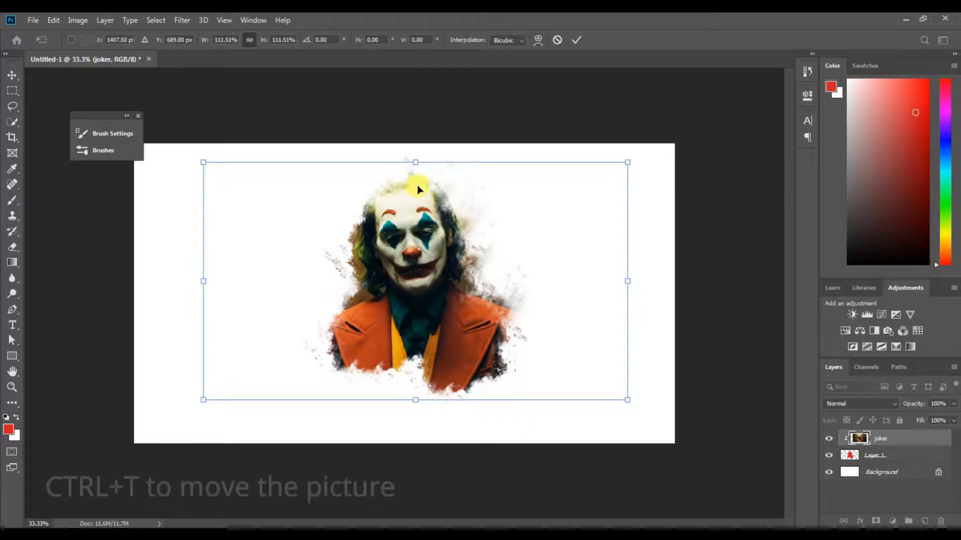
{"action": "left_click_drag", "start_coordinate": [414, 161], "coordinate": [414, 153]}
{"action": "mouse_move", "coordinate": [411, 229]}
{"action": "left_mouse_down"}
{"action": "mouse_move", "coordinate": [415, 257]}
{"action": "mouse_move", "coordinate": [419, 239]}
{"action": "left_mouse_up"}
Step: Paint more splatter on Layer 1 around the top of the joker's head to reveal the hair
{"action": "left_click", "coordinate": [863, 452]}
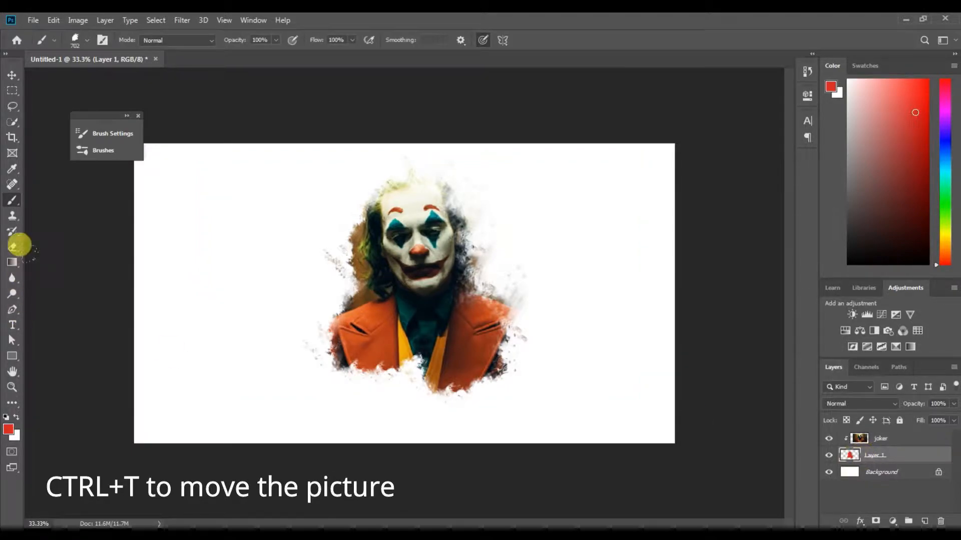
{"action": "left_click", "coordinate": [334, 150]}
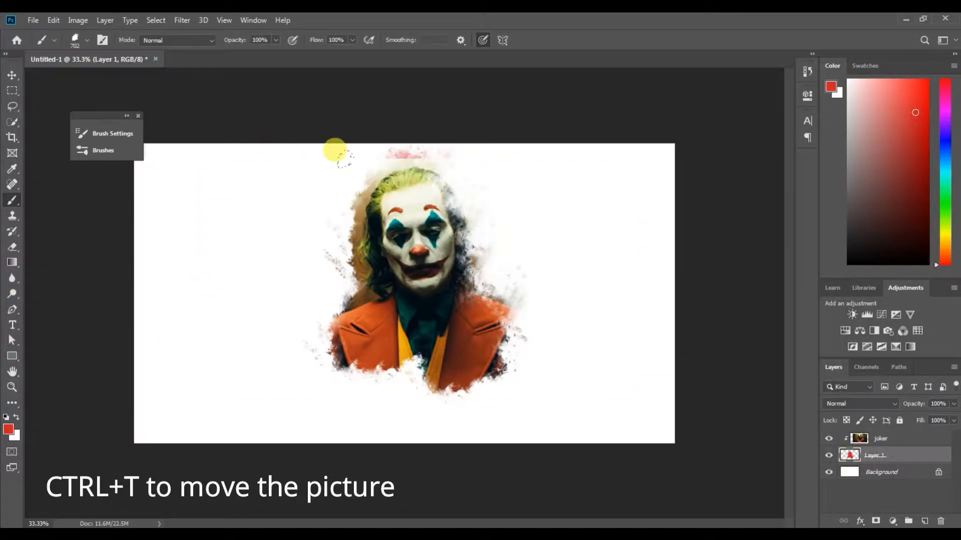
{"action": "left_click", "coordinate": [373, 161]}
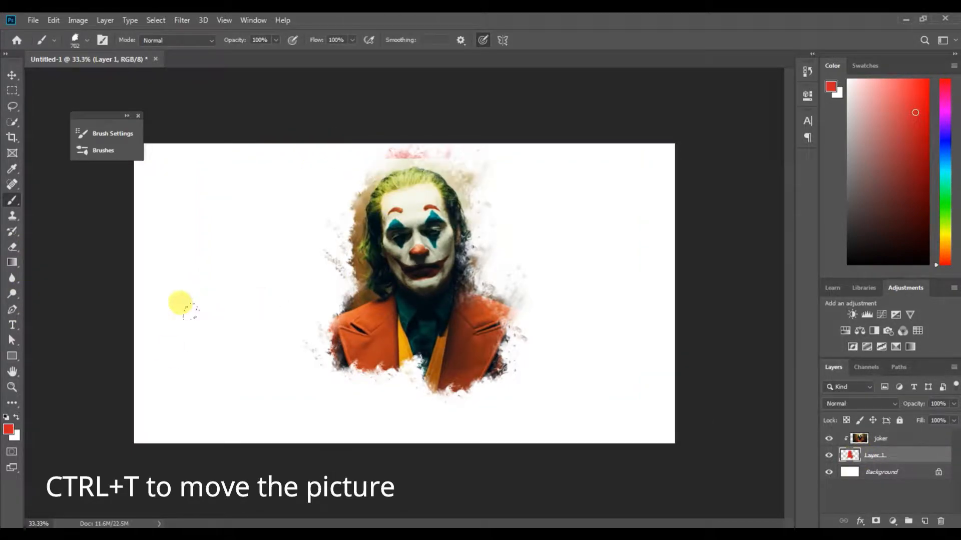
Step: Enlarge the clipped joker picture to about 109.28% so it extends past the splatter's upper edge
{"action": "left_click", "coordinate": [862, 438]}
{"action": "key", "text": "ctrl+t"}
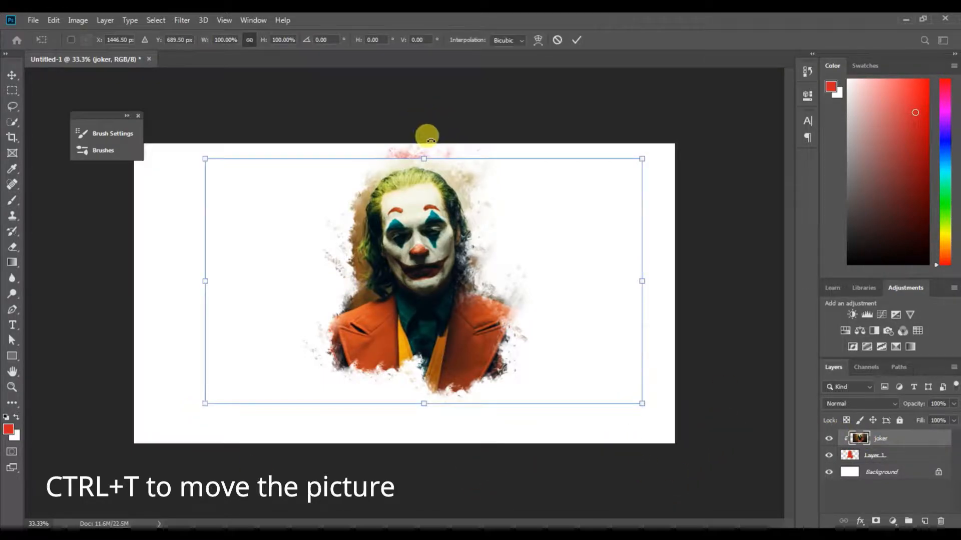
{"action": "left_click_drag", "start_coordinate": [424, 155], "coordinate": [425, 136]}
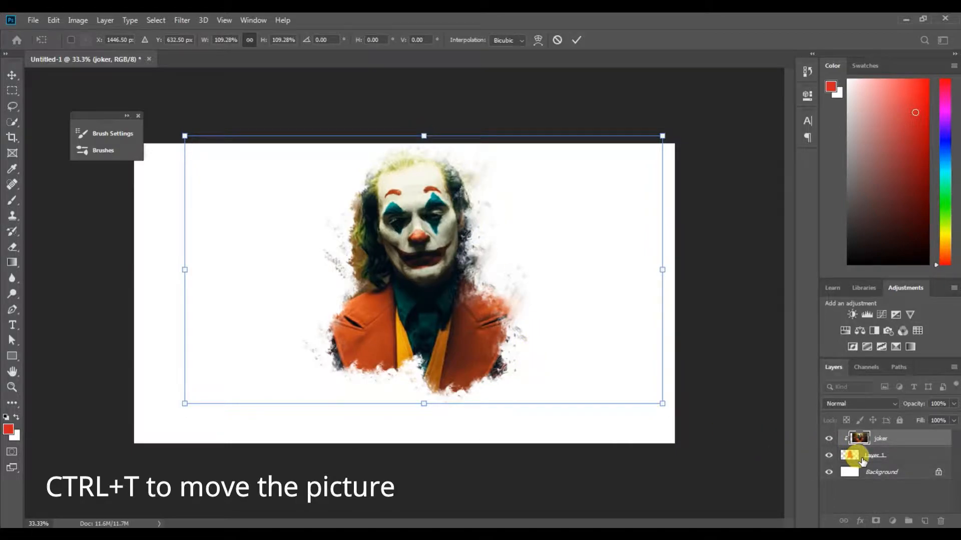
Step: Move the splatter shape on Layer 1 down to about Y 721 px
{"action": "left_click", "coordinate": [862, 460]}
{"action": "key", "text": "b"}
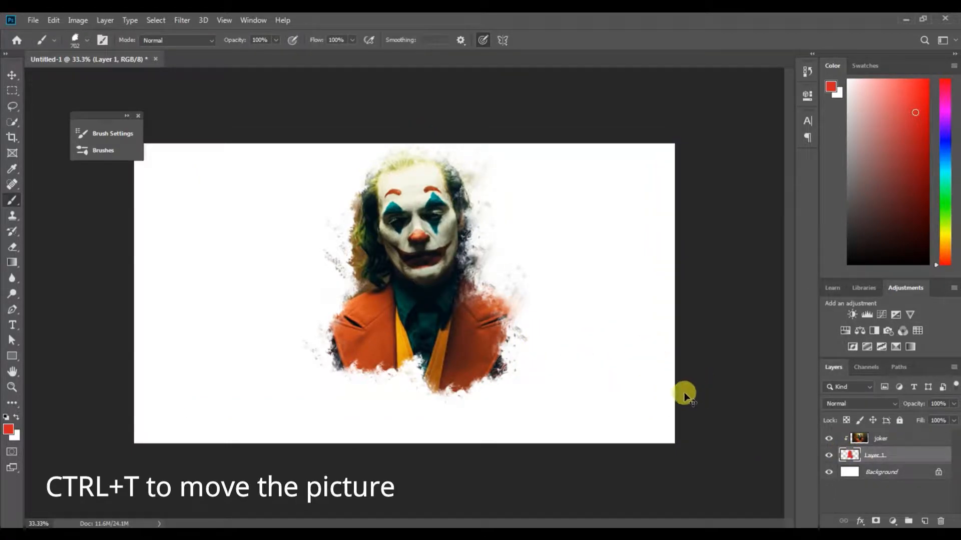
{"action": "key", "text": "ctrl+t"}
{"action": "mouse_move", "coordinate": [423, 174]}
{"action": "left_mouse_down"}
{"action": "mouse_move", "coordinate": [423, 211]}
{"action": "mouse_move", "coordinate": [423, 201]}
{"action": "left_mouse_up"}
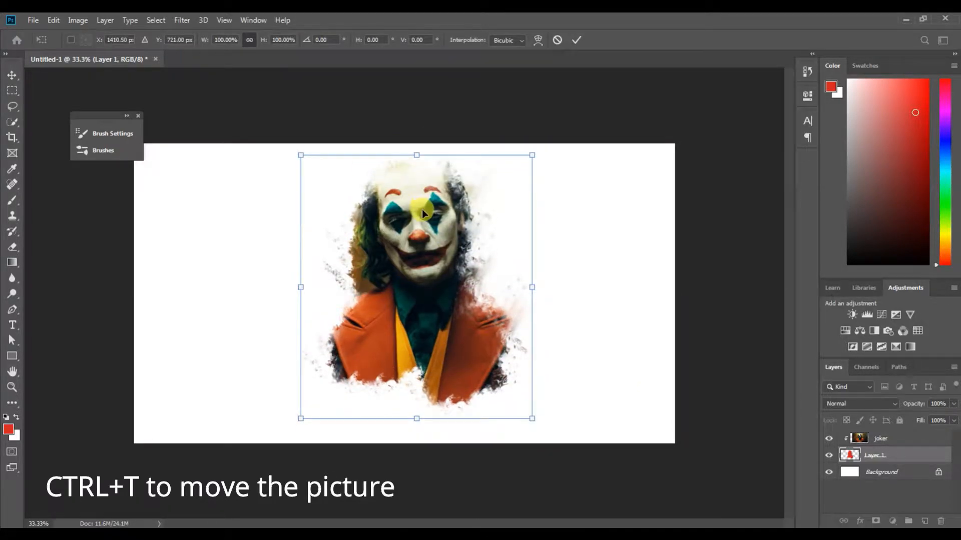
{"action": "key", "text": "Return"}
Step: Move the clipped joker picture down to about Y 750 px so the head sits within the splatter
{"action": "left_click", "coordinate": [869, 435]}
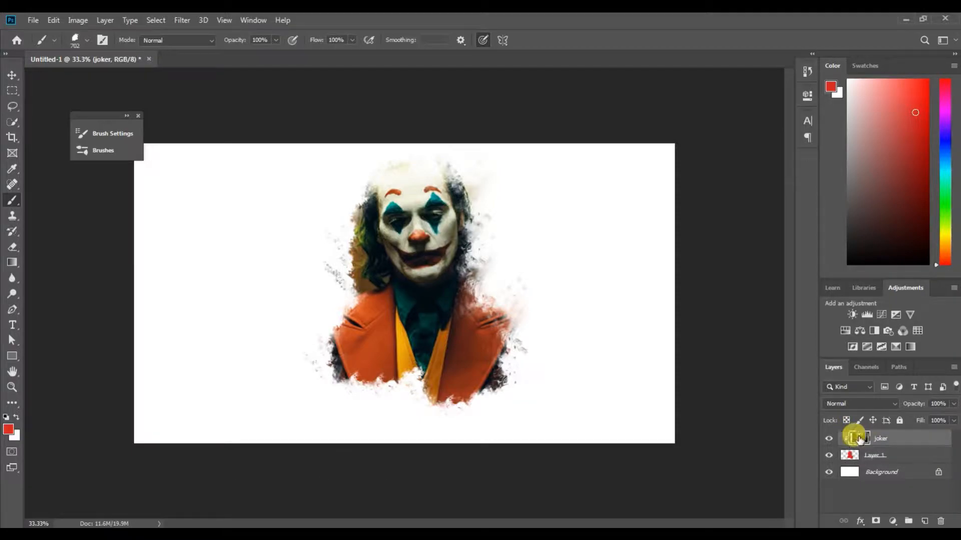
{"action": "key", "text": "ctrl+t"}
{"action": "left_click_drag", "start_coordinate": [389, 235], "coordinate": [410, 251]}
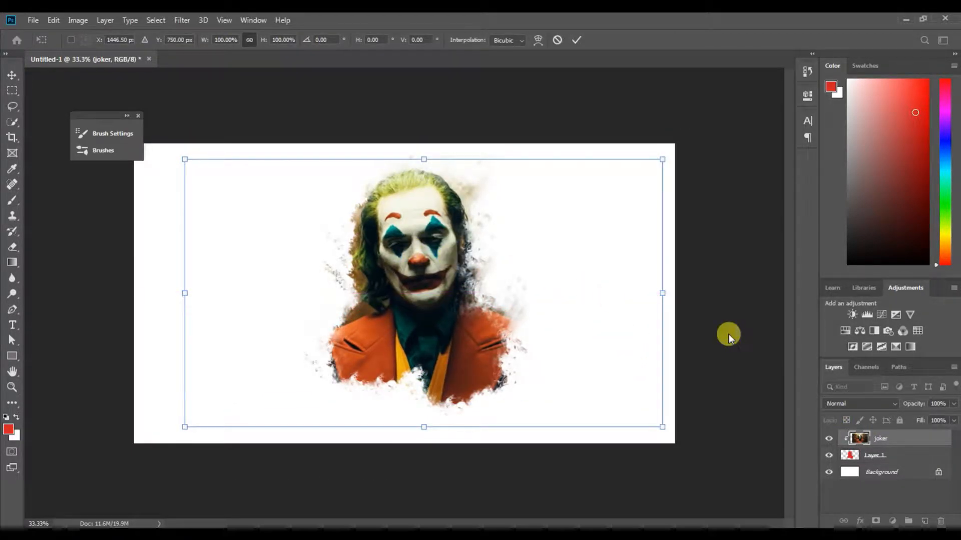
{"action": "key", "text": "Return"}
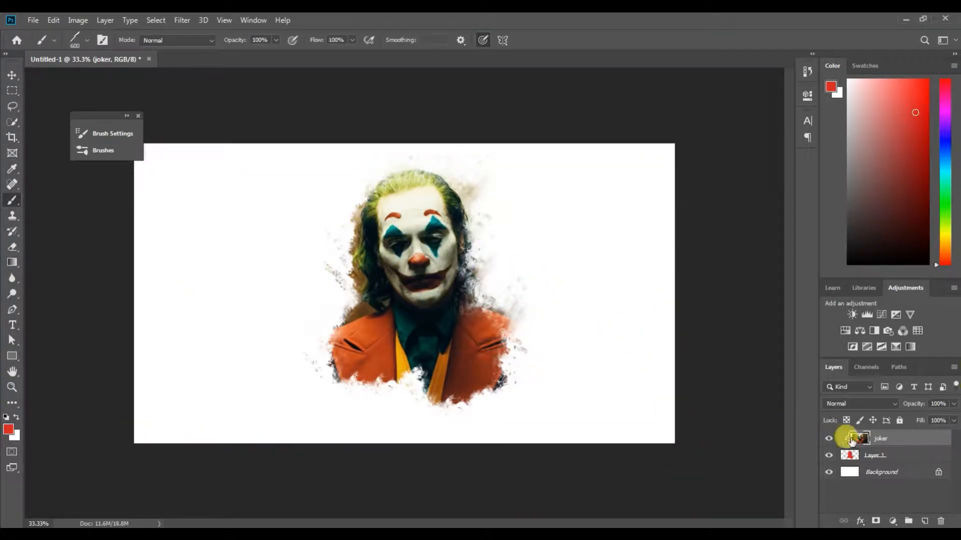
Step: On Layer 1, stamp large diagonal streaks below the jacket's right shoulder and beside the hair on the left, enlarging the brush to about 800 px
{"action": "left_click", "coordinate": [860, 456]}
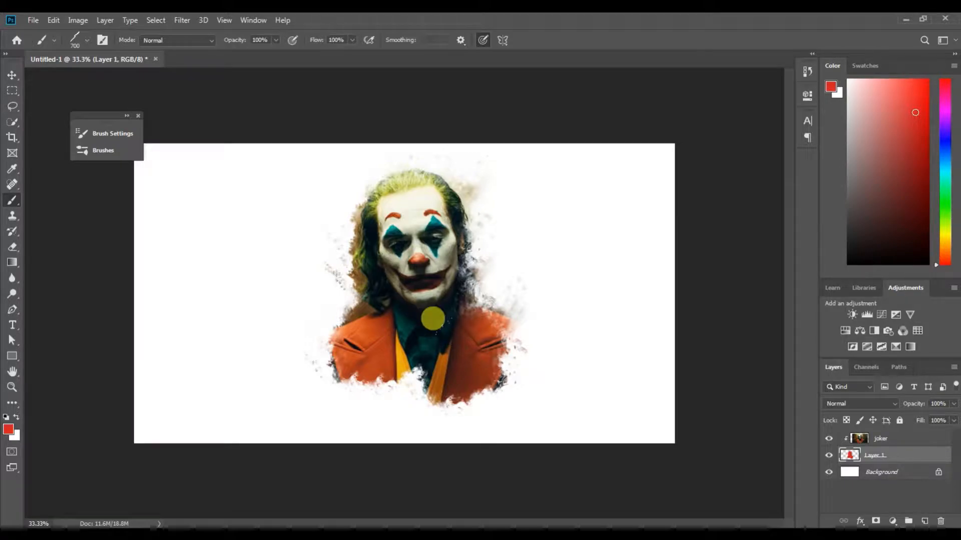
{"action": "left_click", "coordinate": [440, 316]}
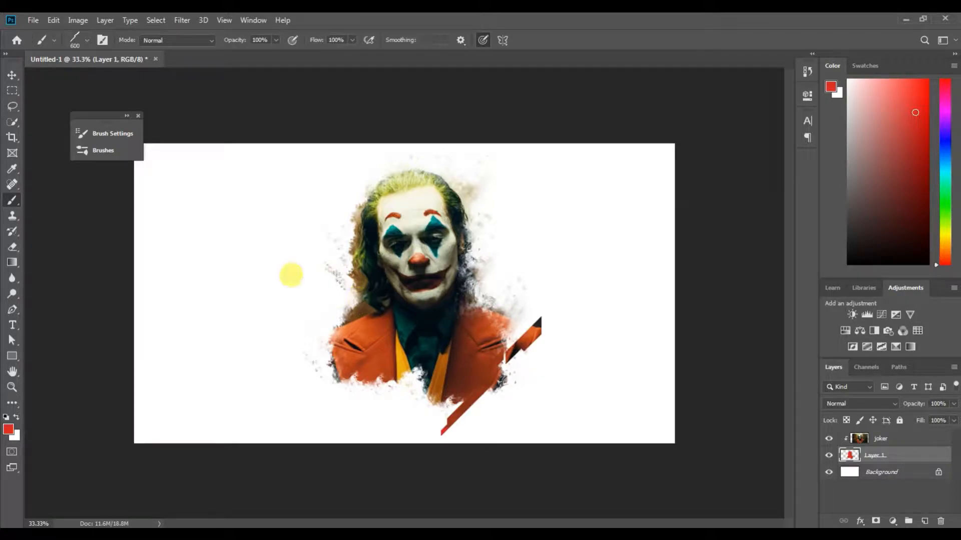
{"action": "key", "text": "bracketright"}
{"action": "key", "text": "bracketright"}
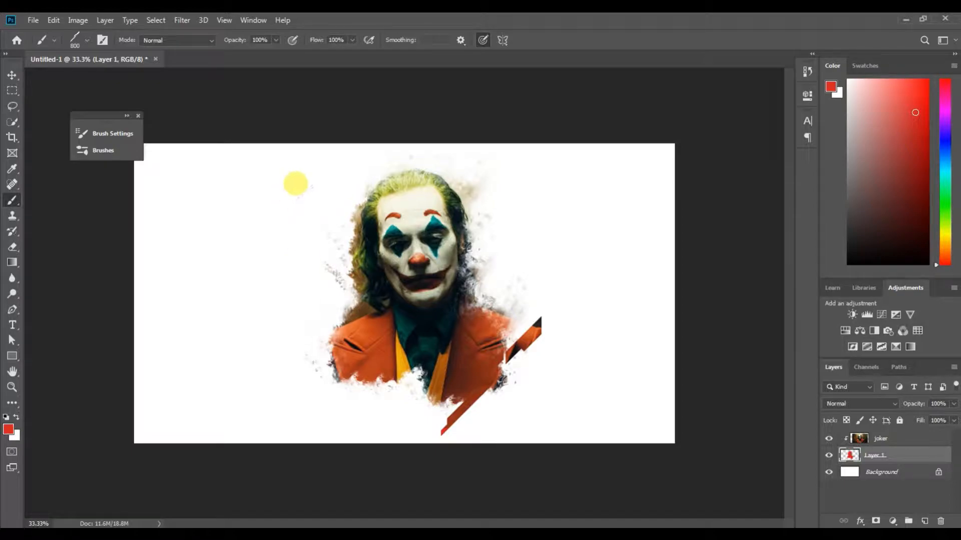
{"action": "left_click", "coordinate": [265, 158]}
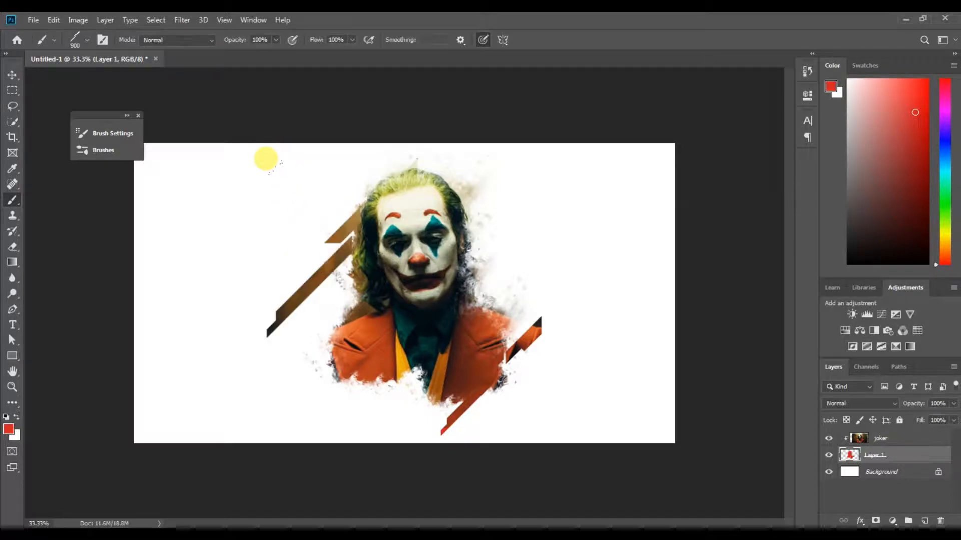
Step: Stamp smaller diagonal streaks at 400 px along the jacket's lower edge and at 600 px above the head
{"action": "key", "text": "bracketleft"}
{"action": "key", "text": "bracketleft"}
{"action": "key", "text": "bracketleft"}
{"action": "key", "text": "bracketleft"}
{"action": "key", "text": "bracketleft"}
{"action": "key", "text": "bracketleft"}
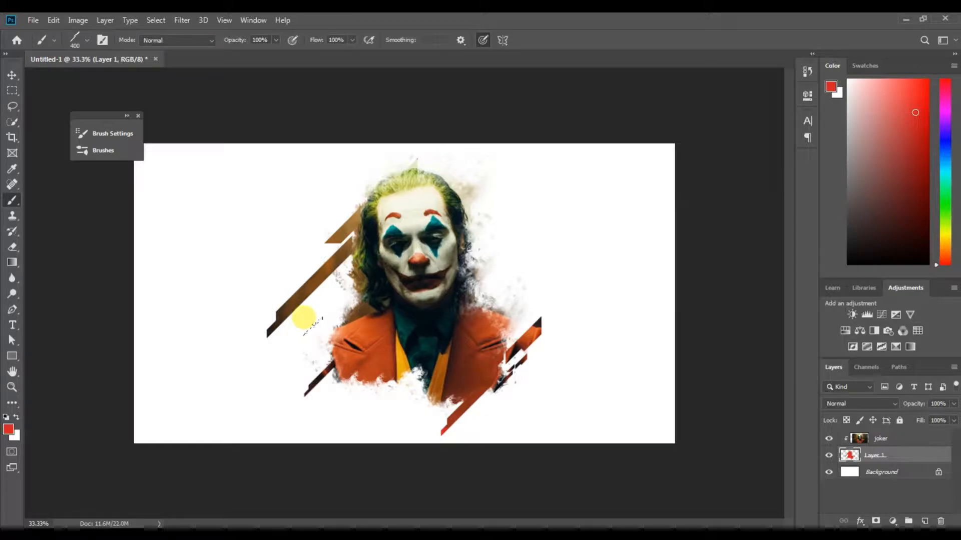
{"action": "left_click", "coordinate": [335, 361]}
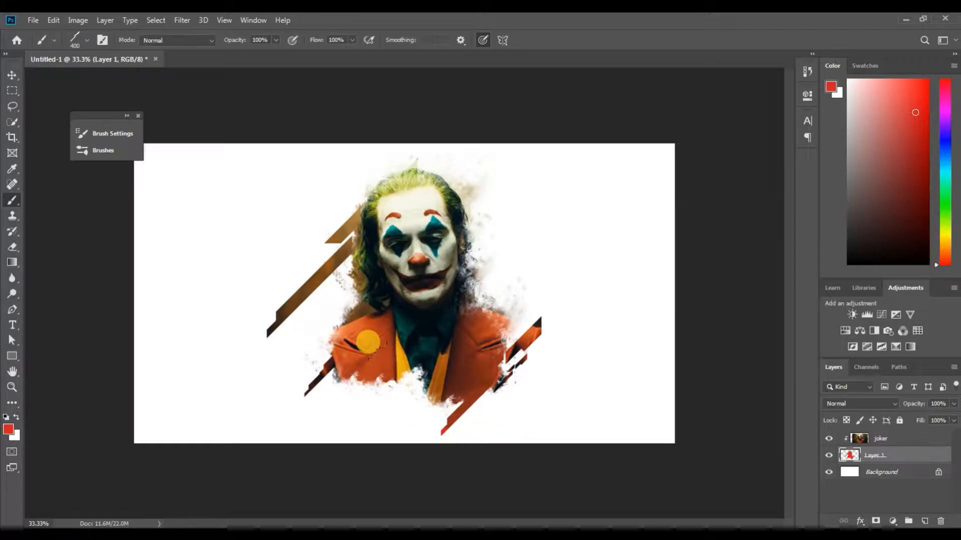
{"action": "left_click_drag", "start_coordinate": [370, 419], "coordinate": [405, 380]}
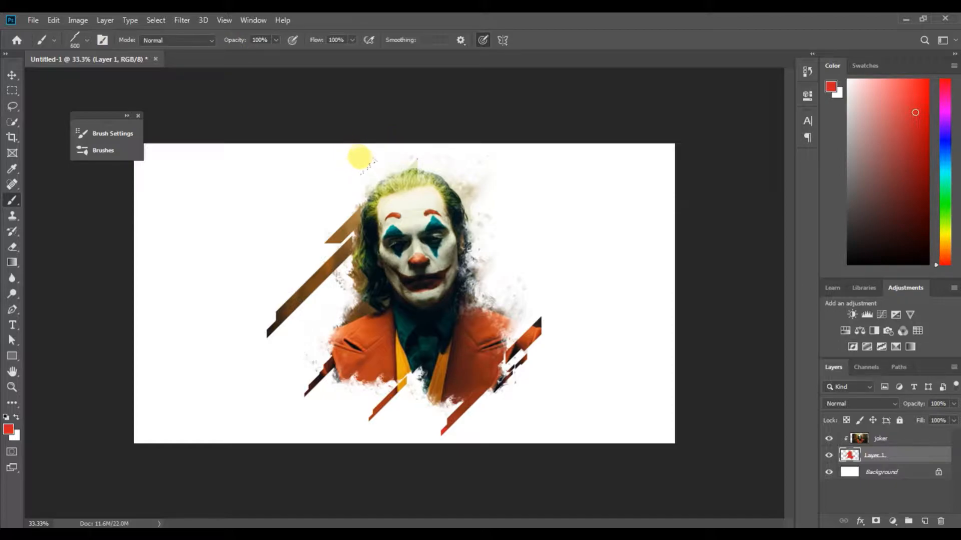
{"action": "left_click", "coordinate": [360, 157]}
Step: Stamp the 810 px brush tip, reduced to about 90 px, as small broken marks along the jacket's lower edge and right shoulder
{"action": "left_click", "coordinate": [88, 41]}
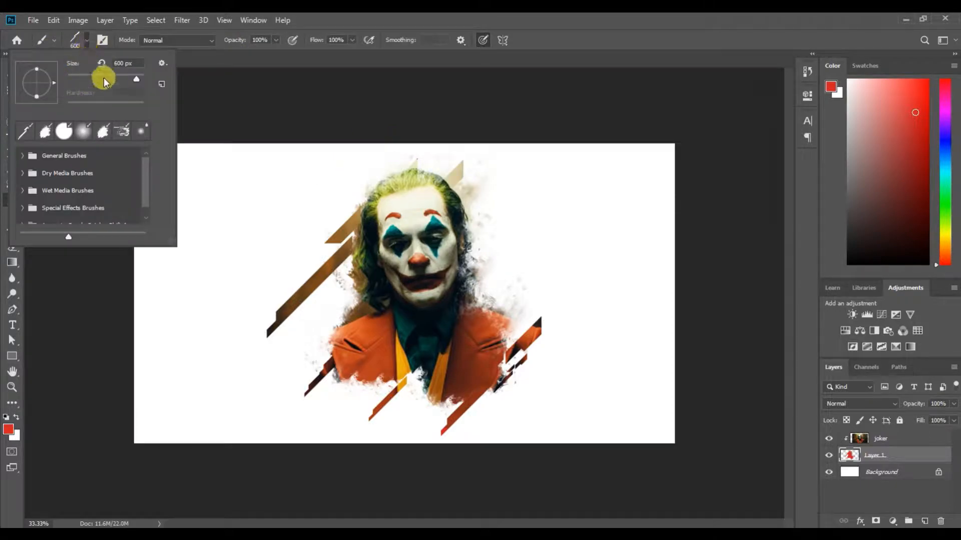
{"action": "left_click", "coordinate": [102, 40]}
{"action": "left_click", "coordinate": [299, 177]}
{"action": "left_click", "coordinate": [336, 129]}
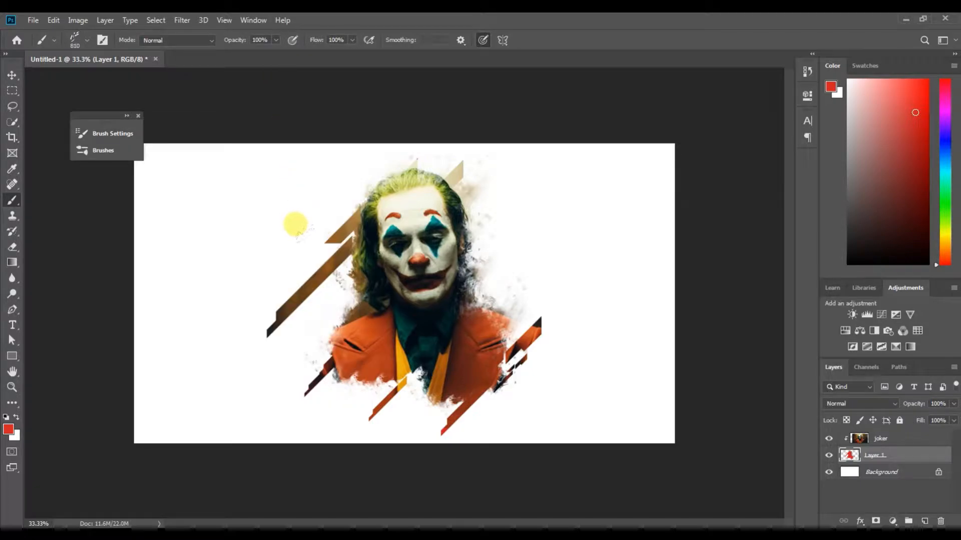
{"action": "key", "text": "["}
{"action": "key", "text": "["}
{"action": "key", "text": "["}
{"action": "key", "text": "["}
{"action": "key", "text": "["}
{"action": "key", "text": "bracketleft"}
{"action": "key", "text": "bracketleft"}
{"action": "key", "text": "bracketleft"}
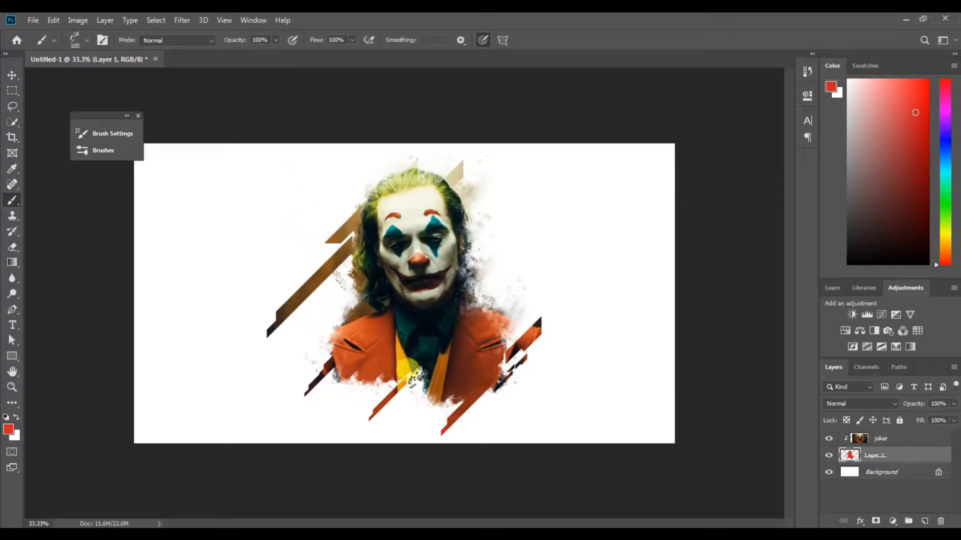
{"action": "left_click", "coordinate": [417, 376]}
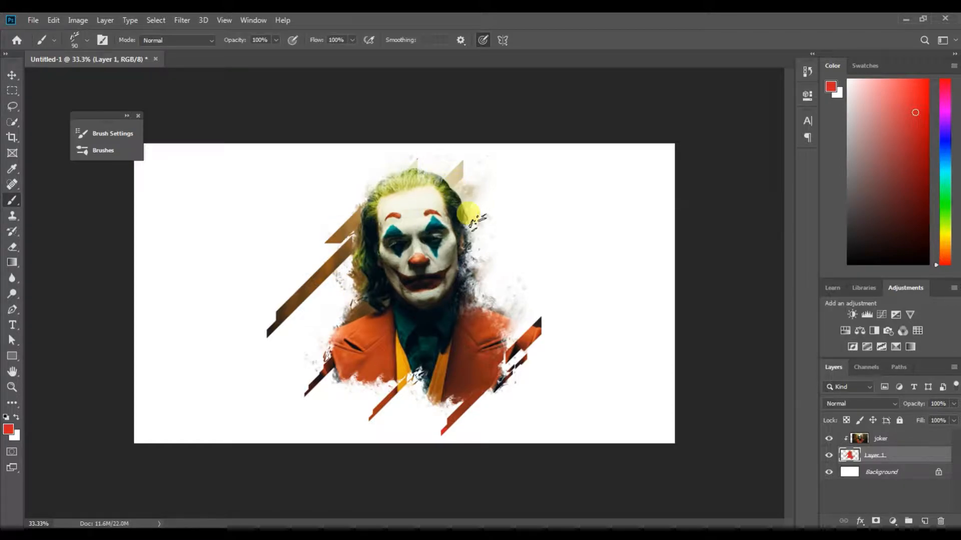
{"action": "left_click", "coordinate": [496, 389]}
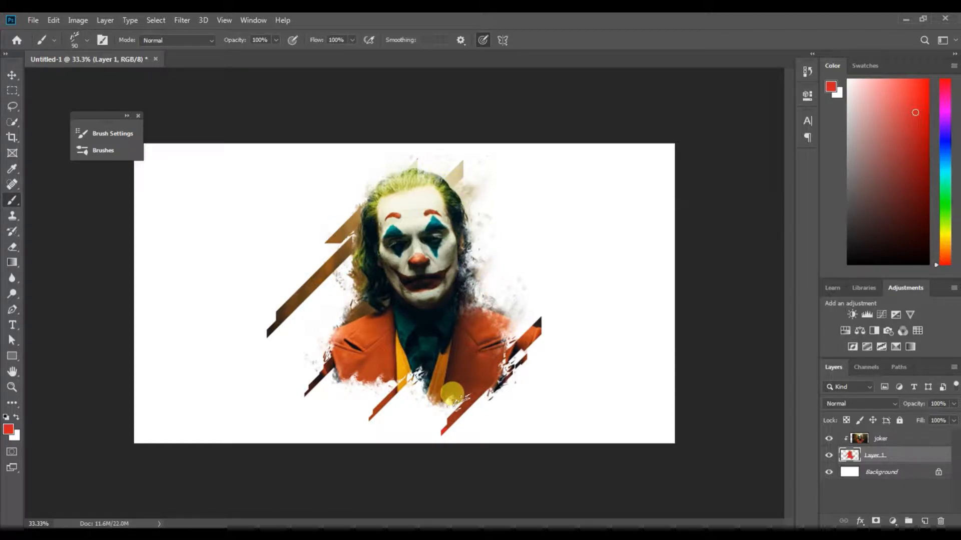
{"action": "left_click", "coordinate": [455, 402]}
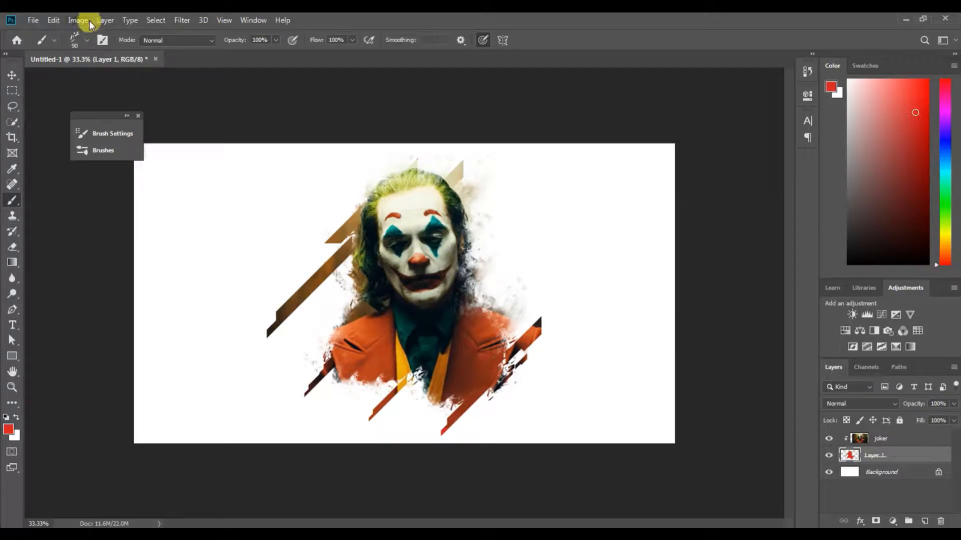
Step: Scatter paint dots with the 284 px splatter tip below the jacket, along the left side and beside the neck on the right
{"action": "left_click", "coordinate": [102, 40]}
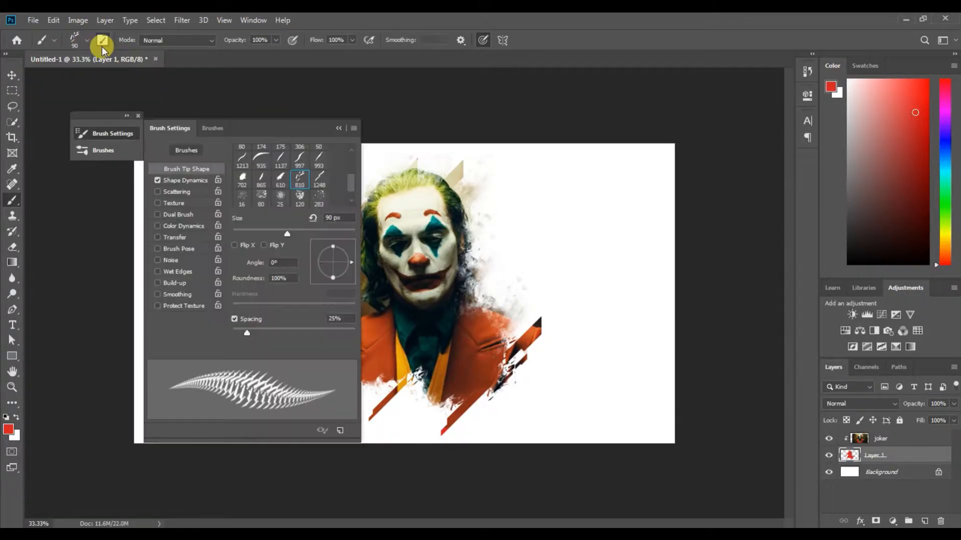
{"action": "left_click", "coordinate": [244, 196]}
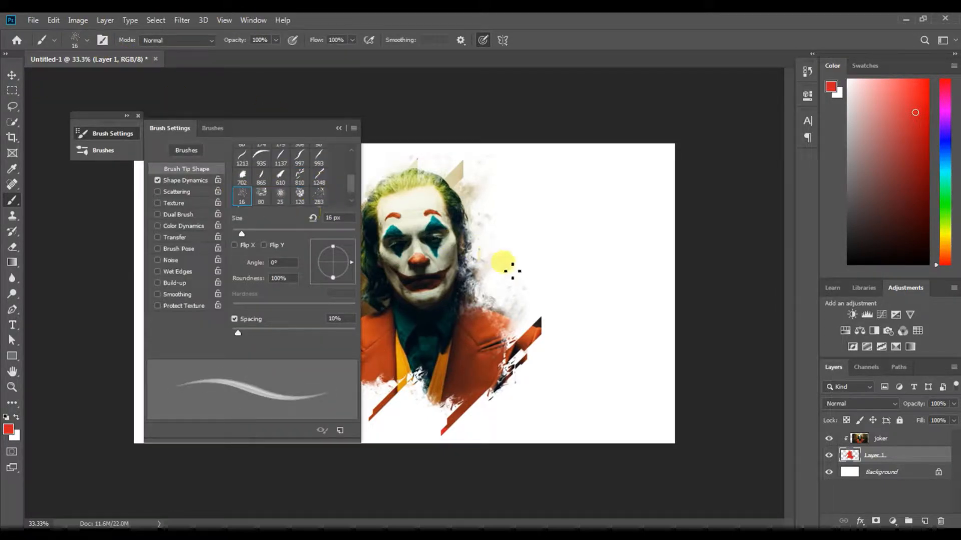
{"action": "scroll", "coordinate": [322, 182], "scroll_direction": "up", "scroll_amount": 5}
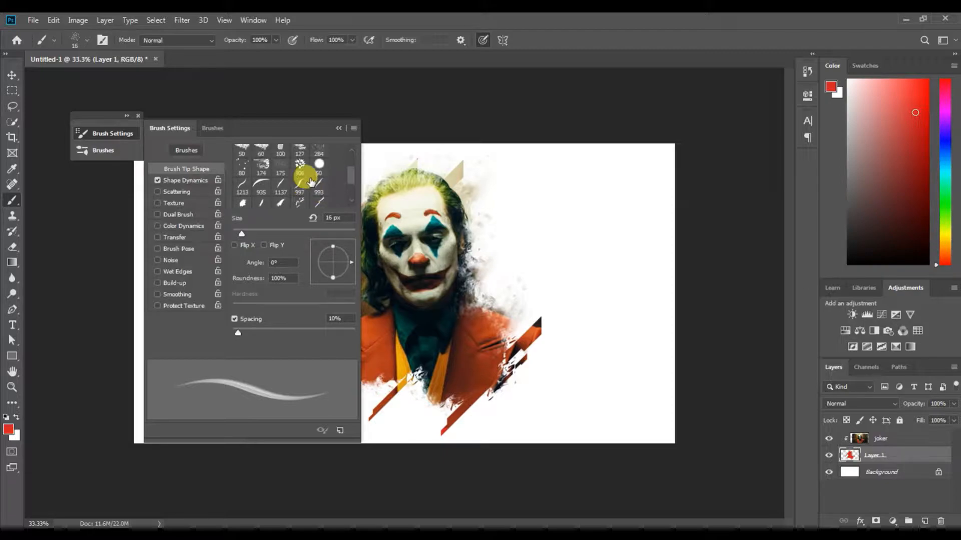
{"action": "left_click", "coordinate": [319, 175]}
{"action": "left_click", "coordinate": [337, 128]}
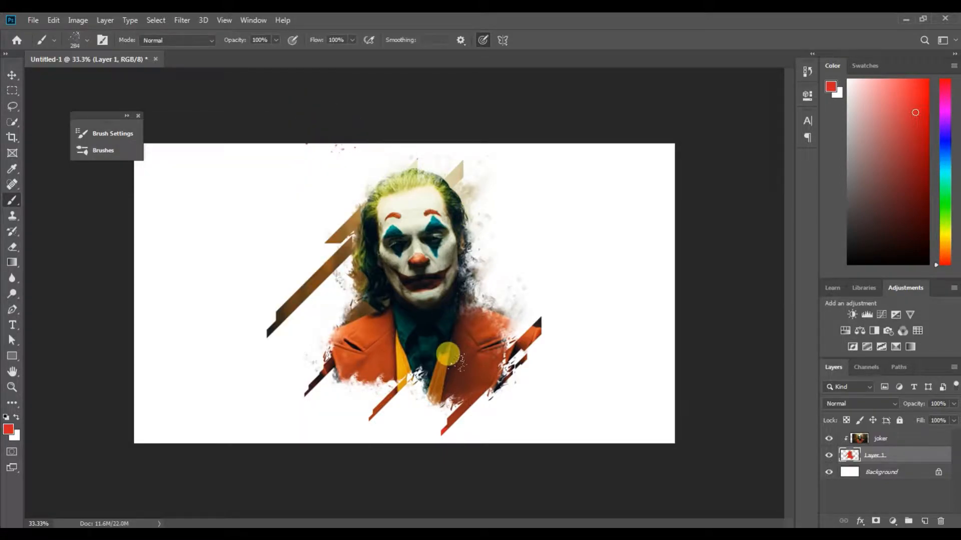
{"action": "mouse_move", "coordinate": [381, 370]}
{"action": "left_mouse_down"}
{"action": "mouse_move", "coordinate": [360, 374]}
{"action": "mouse_move", "coordinate": [292, 330]}
{"action": "mouse_move", "coordinate": [343, 271]}
{"action": "mouse_move", "coordinate": [318, 275]}
{"action": "mouse_move", "coordinate": [299, 229]}
{"action": "left_mouse_up"}
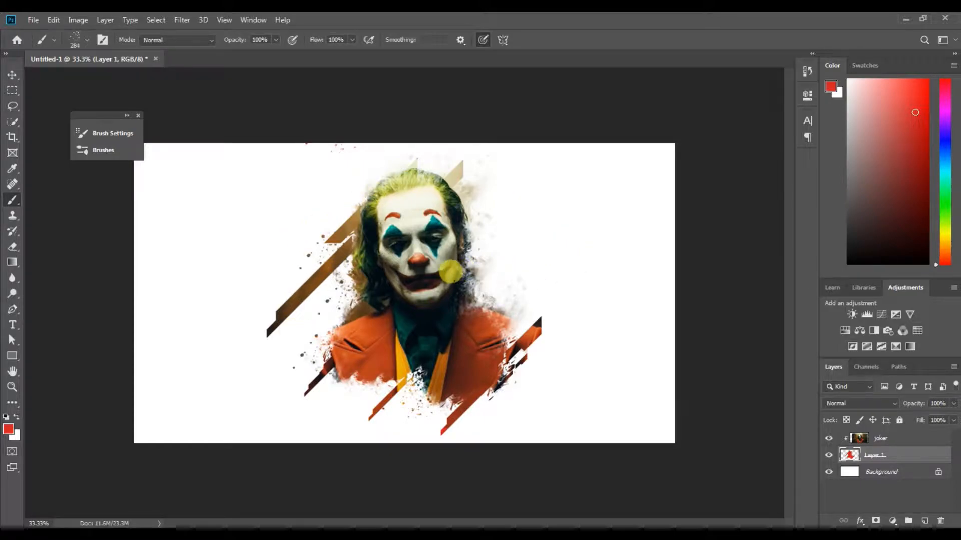
{"action": "left_click", "coordinate": [453, 272]}
{"action": "left_click", "coordinate": [333, 378]}
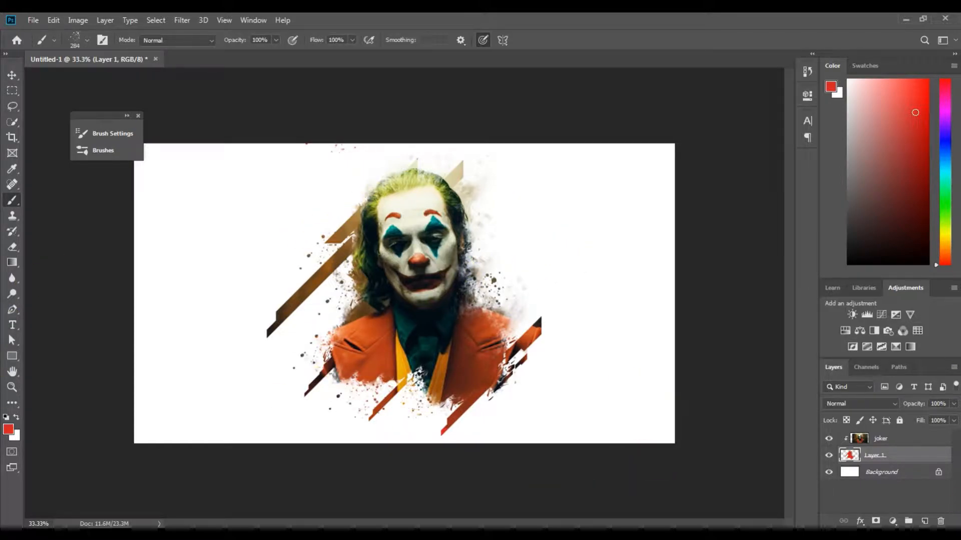
Step: Stamp curved strokes with the 997 px brush tip around the left sleeve and head, reducing the size to 700 px for the last ones
{"action": "left_click", "coordinate": [103, 40]}
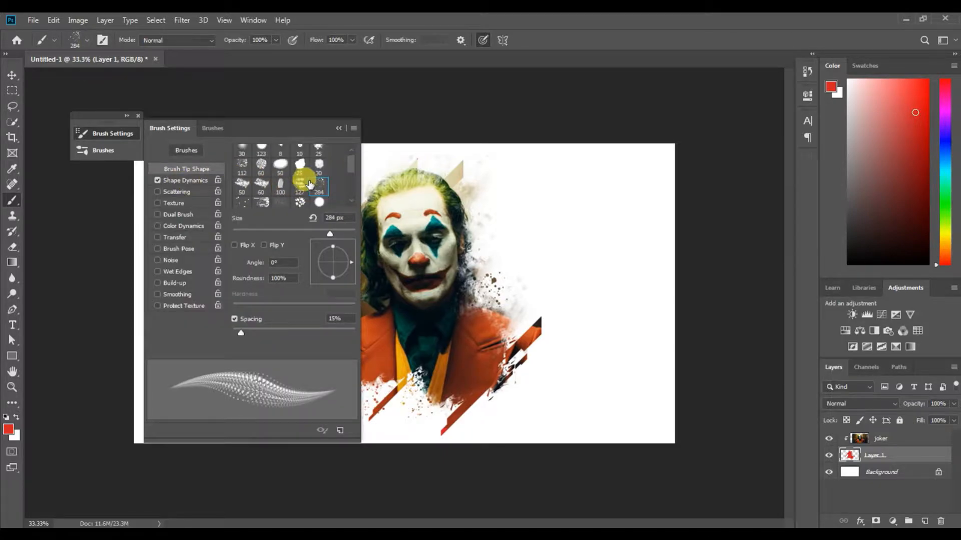
{"action": "double_click", "coordinate": [300, 191]}
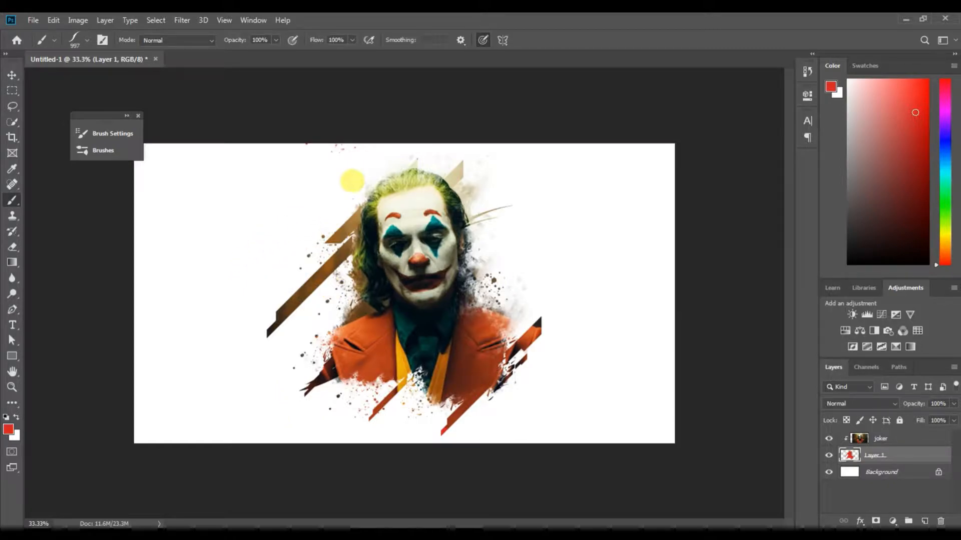
{"action": "key", "text": "bracketleft"}
{"action": "key", "text": "bracketleft"}
{"action": "key", "text": "bracketleft"}
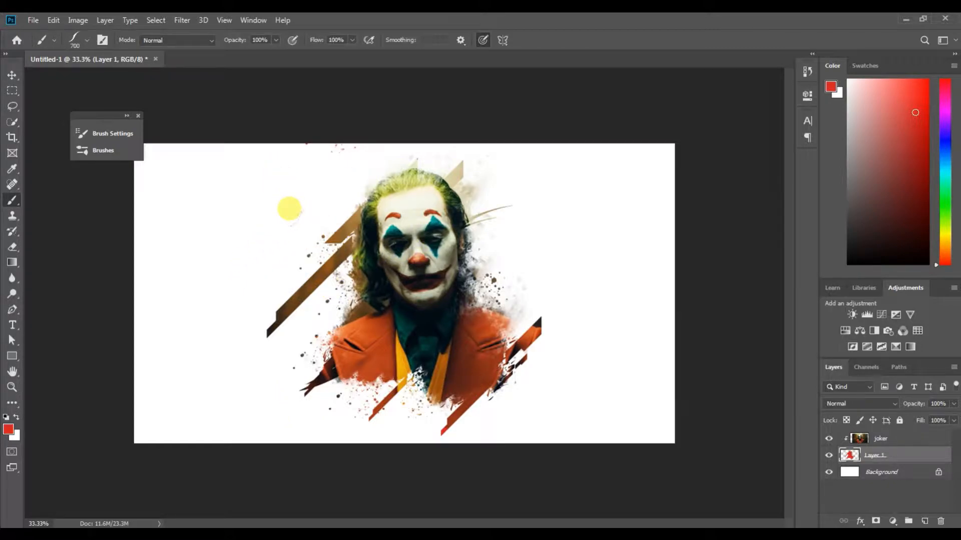
{"action": "left_click", "coordinate": [349, 260]}
{"action": "left_click", "coordinate": [452, 298]}
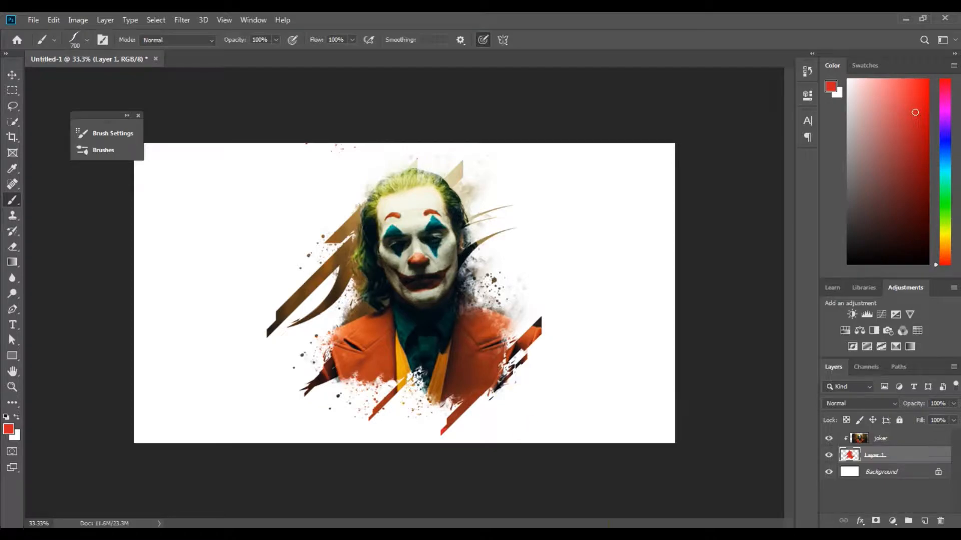
Step: Stamp broad diagonal streaks to the right of the head and below the jacket's left side, using a streak tip at up to 1100 px
{"action": "left_click", "coordinate": [100, 133]}
{"action": "left_click", "coordinate": [319, 192]}
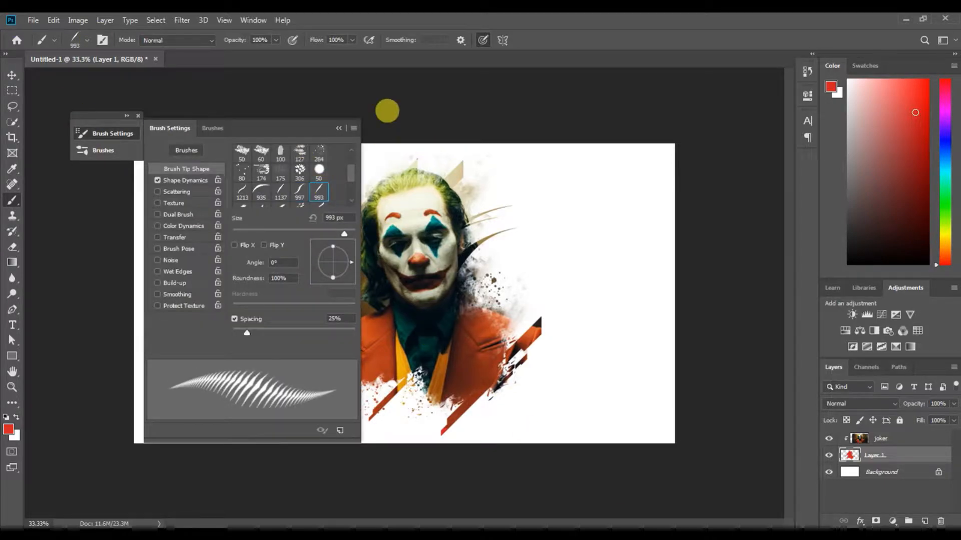
{"action": "scroll", "coordinate": [330, 190], "scroll_direction": "down", "scroll_amount": 1}
{"action": "double_click", "coordinate": [322, 194]}
{"action": "left_click", "coordinate": [612, 166]}
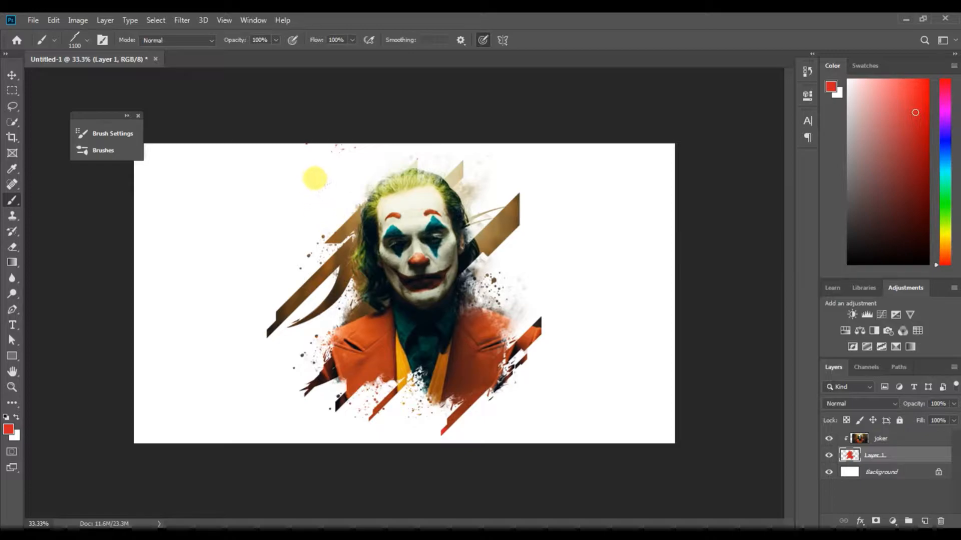
Step: Stamp narrower diagonal streaks at 400 px beside the hair on the right and around the curved stroke on the left
{"action": "key", "text": "bracketleft"}
{"action": "key", "text": "bracketleft"}
{"action": "key", "text": "bracketleft"}
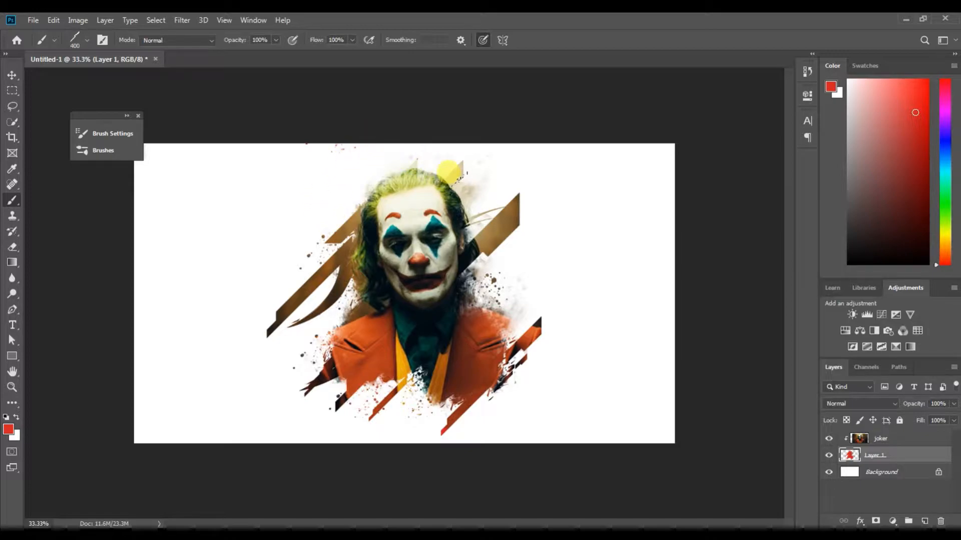
{"action": "left_click", "coordinate": [463, 224]}
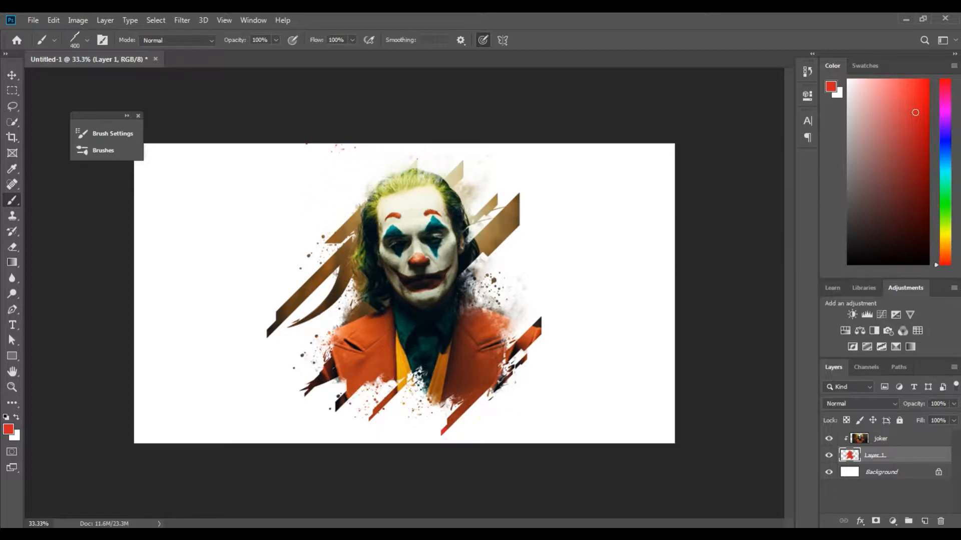
{"action": "left_click", "coordinate": [312, 315]}
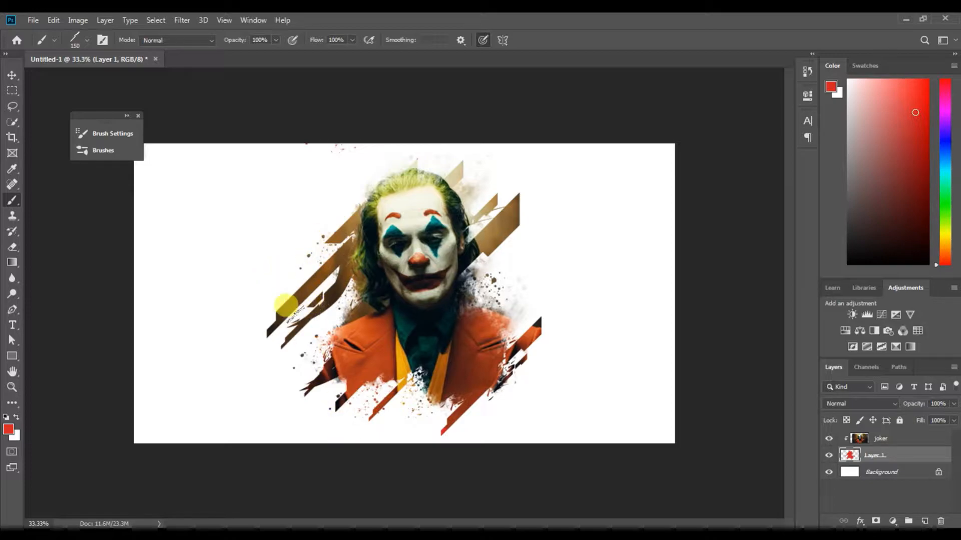
Step: Reduce the brush to about 60 px and stamp tiny diagonal marks around the streaks left of the hair
{"action": "key", "text": "bracketleft"}
{"action": "key", "text": "bracketleft"}
{"action": "key", "text": "bracketleft"}
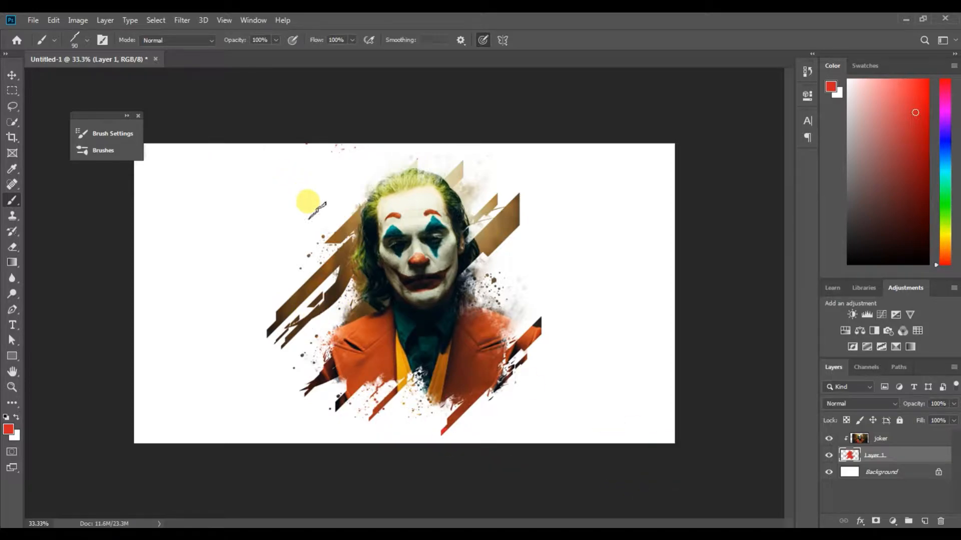
{"action": "key", "text": "bracketleft"}
{"action": "key", "text": "bracketleft"}
{"action": "key", "text": "bracketleft"}
{"action": "left_click", "coordinate": [308, 264]}
{"action": "left_click", "coordinate": [275, 281]}
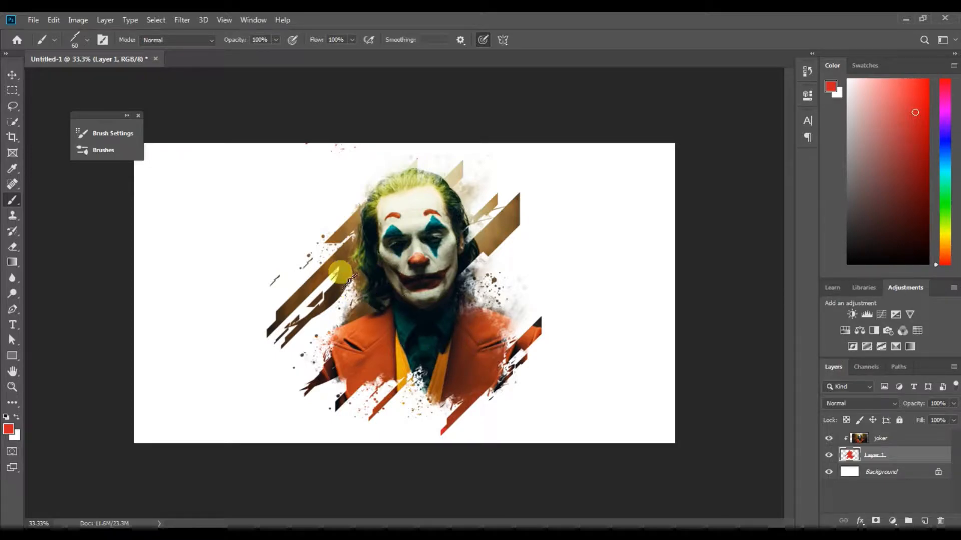
Step: Stamp more small diagonal marks at 125 px among the left streaks and along the jacket's lower edge
{"action": "key", "text": "bracketright"}
{"action": "key", "text": "bracketright"}
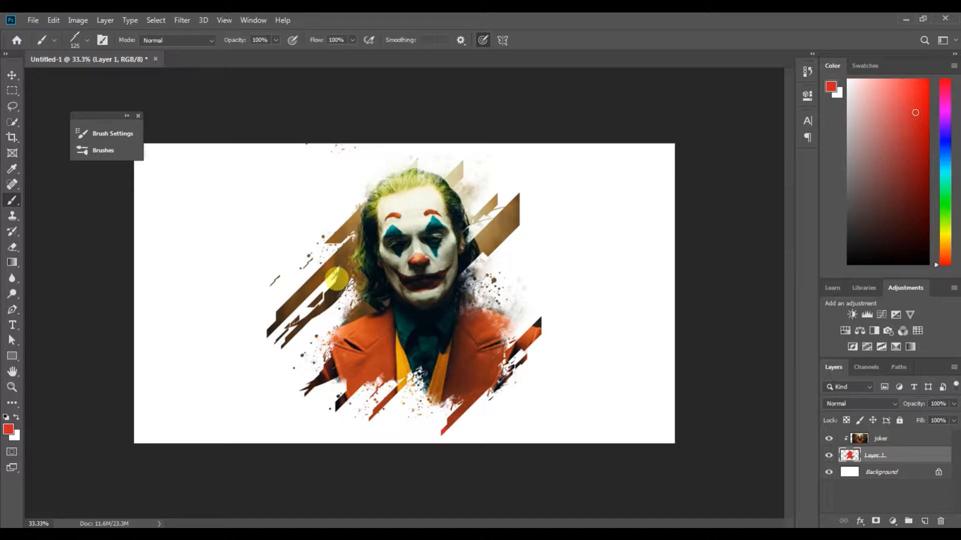
{"action": "left_click", "coordinate": [515, 426]}
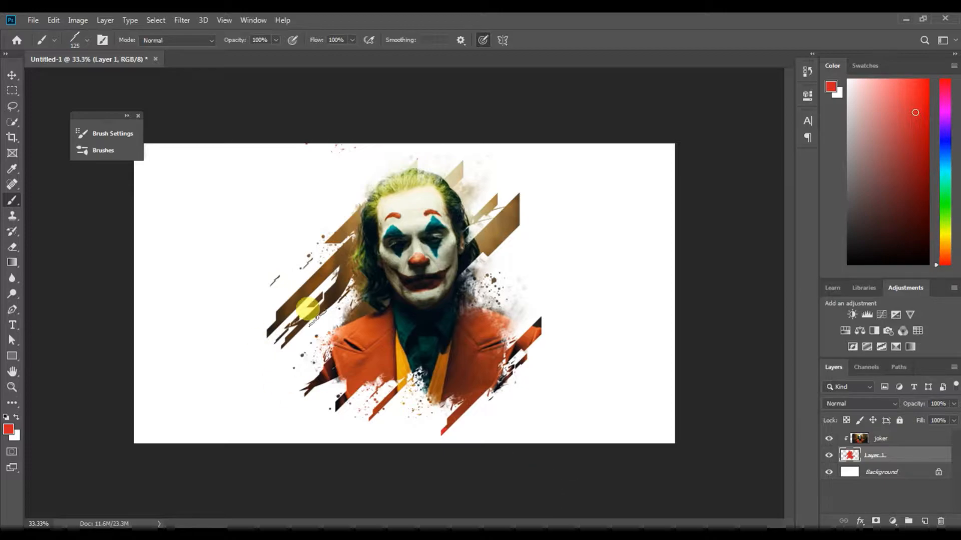
{"action": "left_click", "coordinate": [375, 399]}
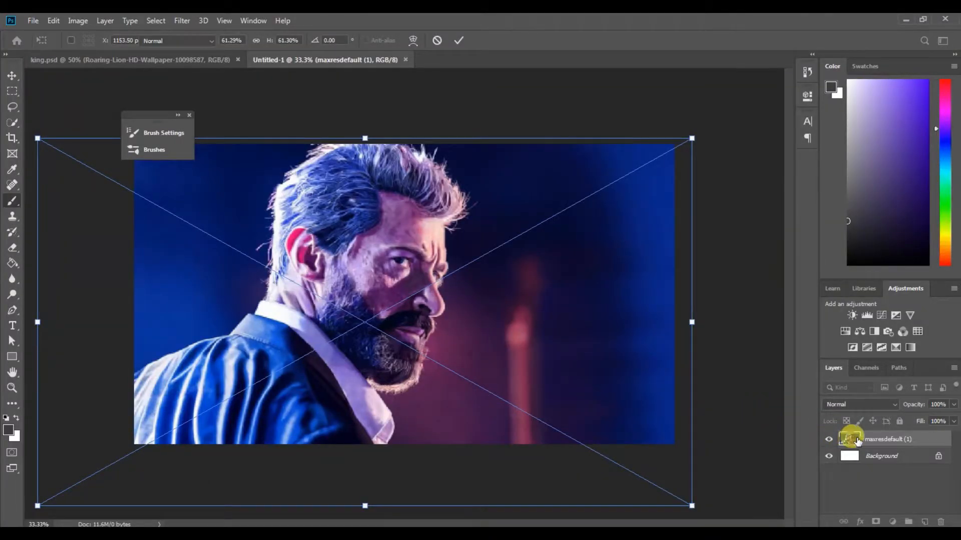
Step: Commit the placed maxresdefault (1) picture and rasterize its layer
{"action": "right_click", "coordinate": [884, 437]}
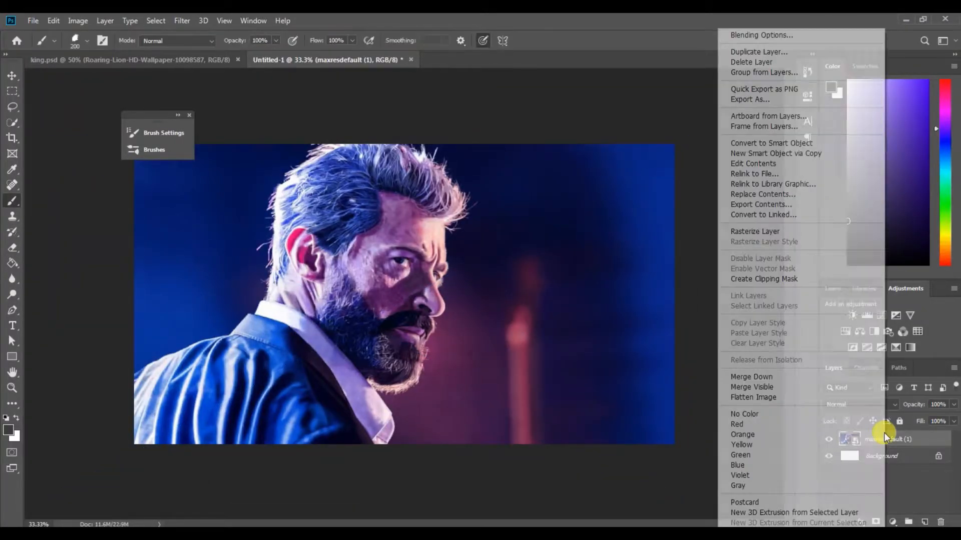
{"action": "left_click", "coordinate": [756, 232]}
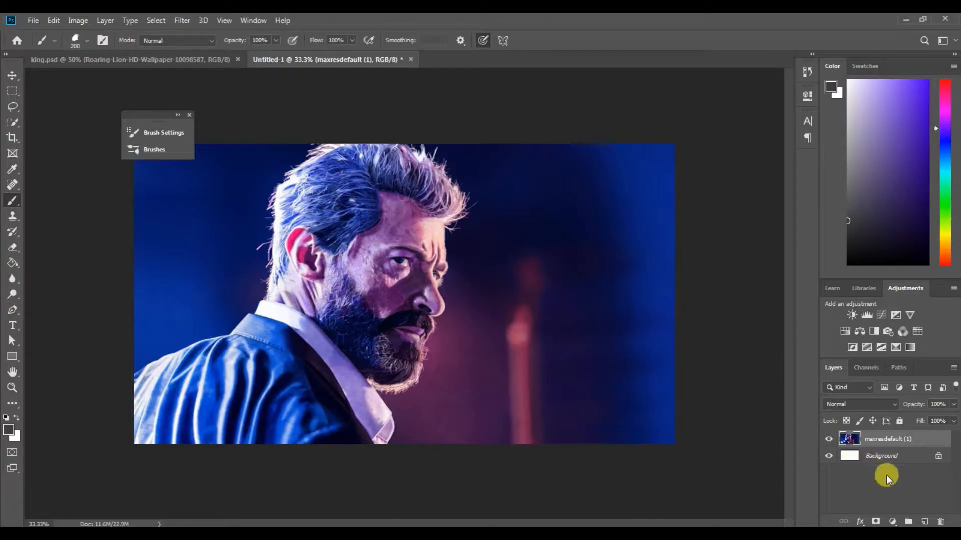
Step: Add a new layer, start a text line beside the face, and set its colour to orange fa8319
{"action": "left_click", "coordinate": [926, 522]}
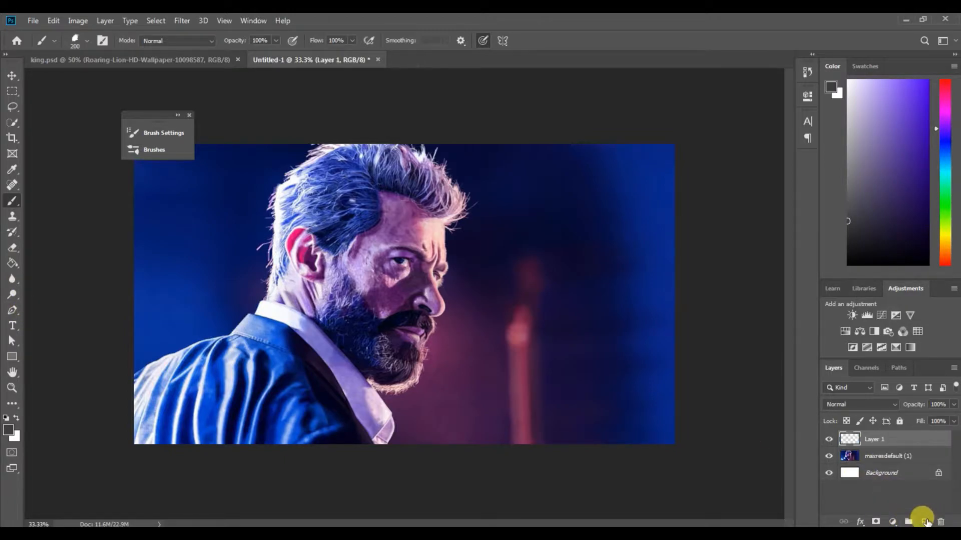
{"action": "left_click", "coordinate": [11, 330]}
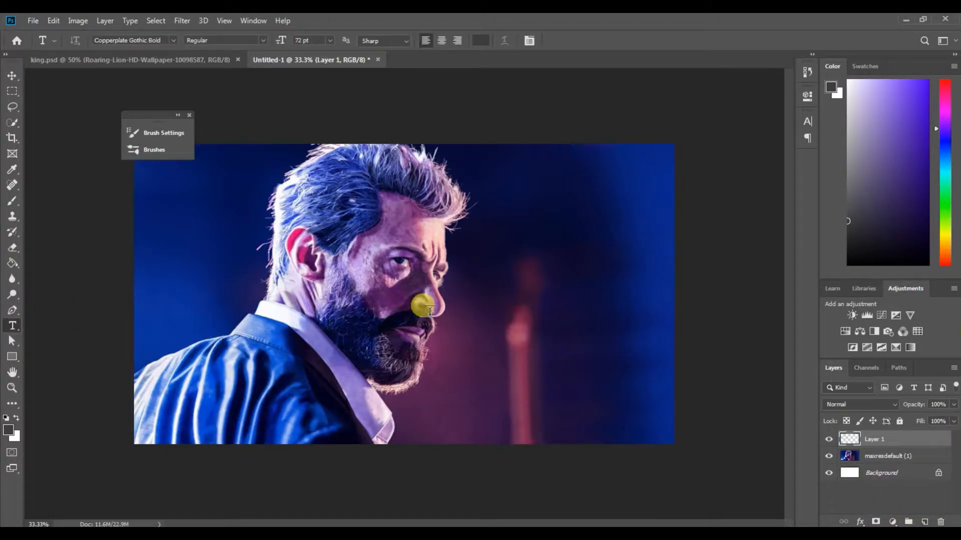
{"action": "left_click", "coordinate": [466, 306]}
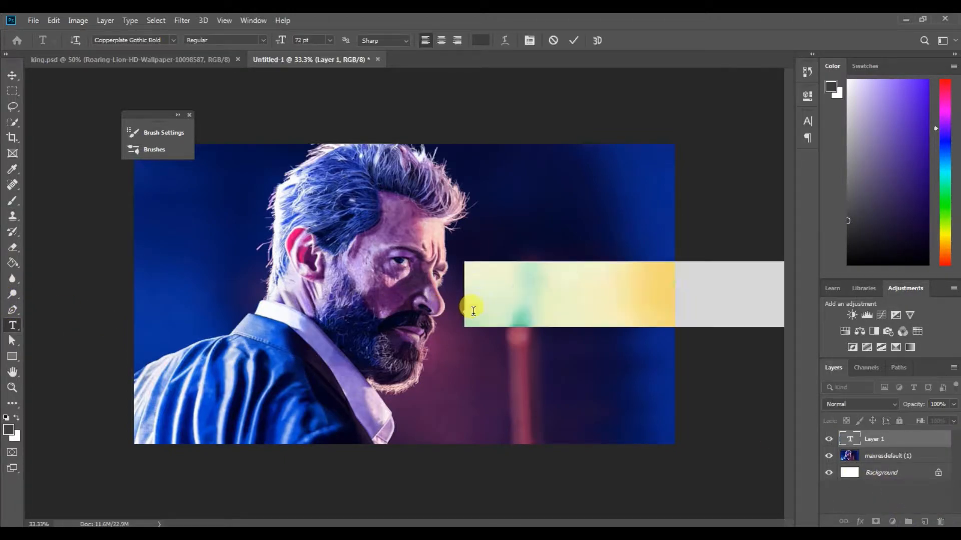
{"action": "left_click", "coordinate": [6, 430]}
{"action": "left_click_drag", "start_coordinate": [746, 230], "coordinate": [740, 266]}
{"action": "left_click", "coordinate": [710, 135]}
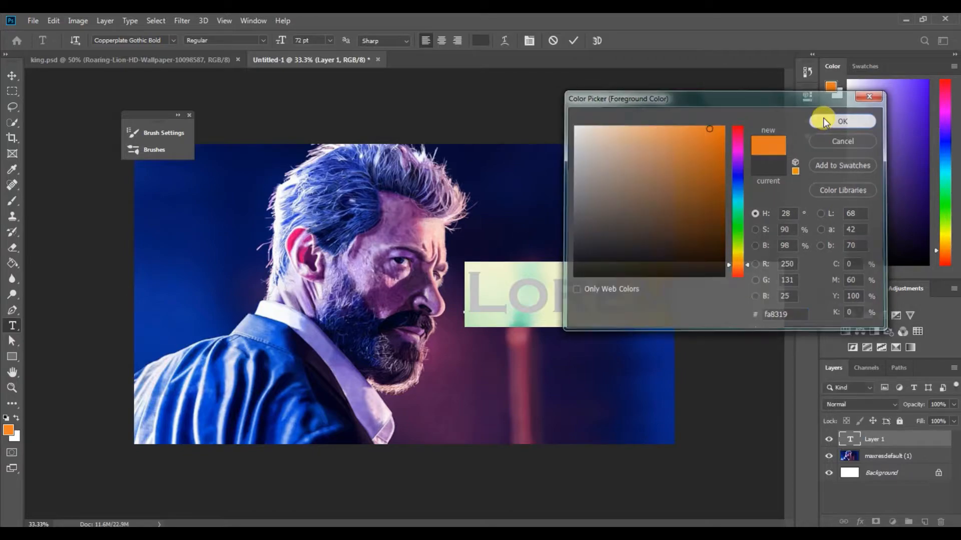
{"action": "left_click", "coordinate": [823, 118]}
Step: Enter LOGAN as the text and move it down beside the beard, near the picture's lower edge
{"action": "type", "text": "L"}
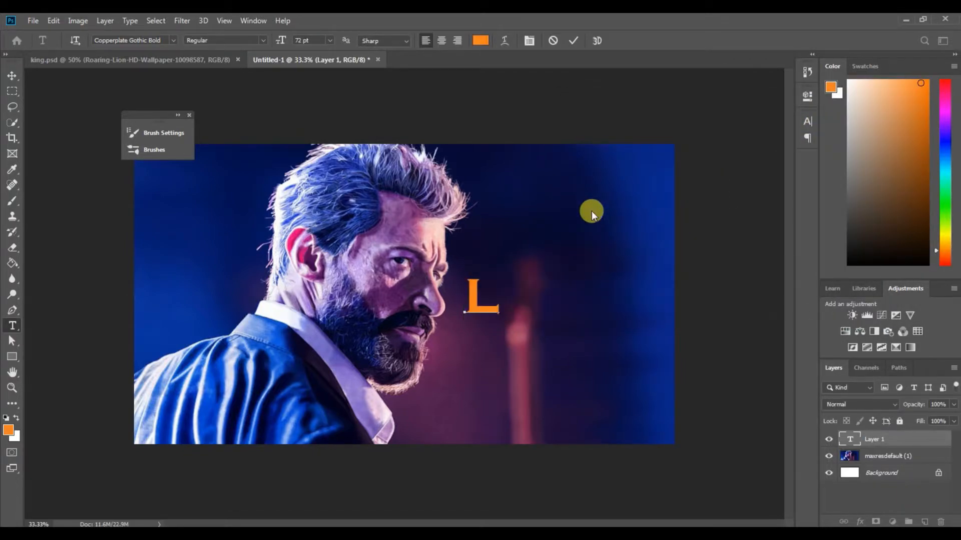
{"action": "type", "text": "O"}
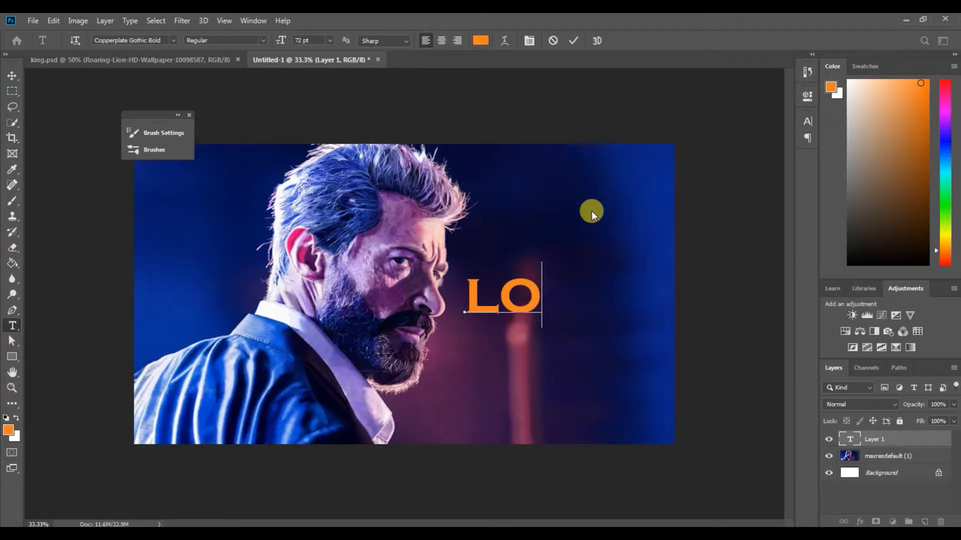
{"action": "type", "text": "GA"}
{"action": "type", "text": "N"}
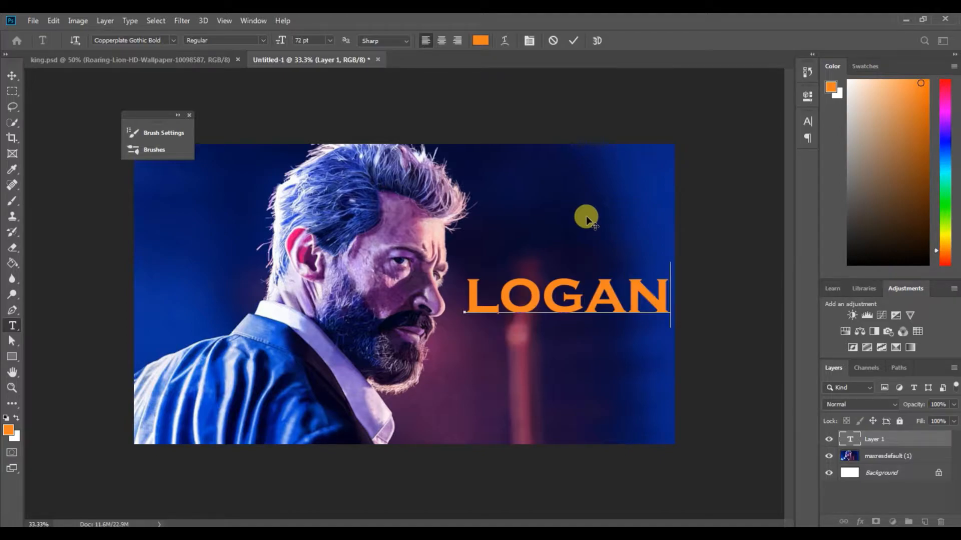
{"action": "left_click_drag", "start_coordinate": [462, 300], "coordinate": [499, 301]}
{"action": "left_click_drag", "start_coordinate": [559, 313], "coordinate": [667, 316]}
{"action": "left_click_drag", "start_coordinate": [593, 311], "coordinate": [568, 391]}
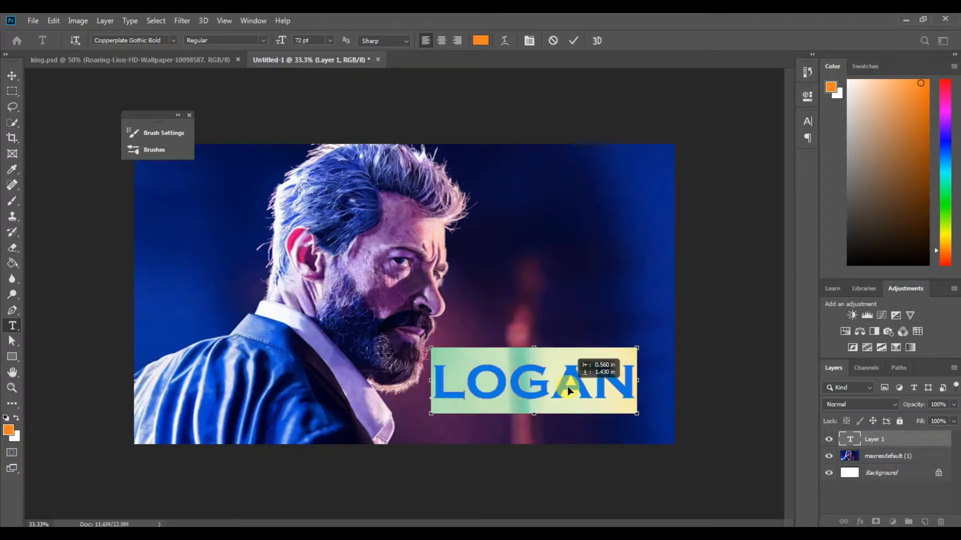
Step: Add a drop shadow to the logan text layer with 23 px distance and 48% spread
{"action": "double_click", "coordinate": [884, 444]}
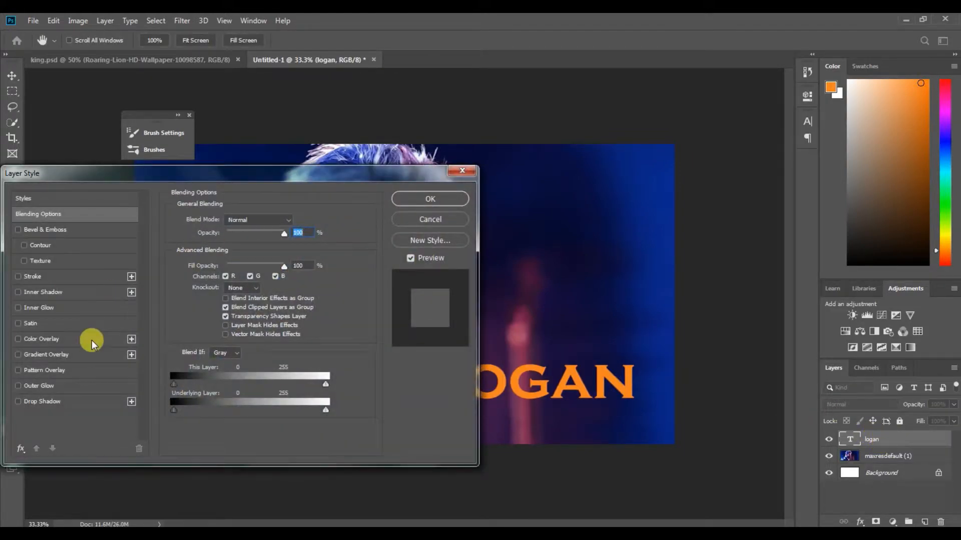
{"action": "left_click", "coordinate": [43, 401]}
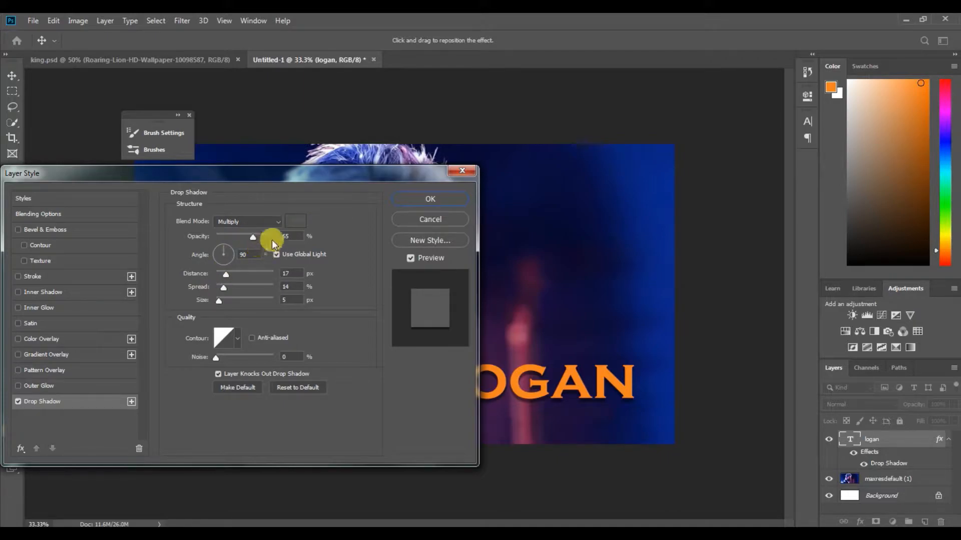
{"action": "left_click_drag", "start_coordinate": [317, 175], "coordinate": [315, 66]}
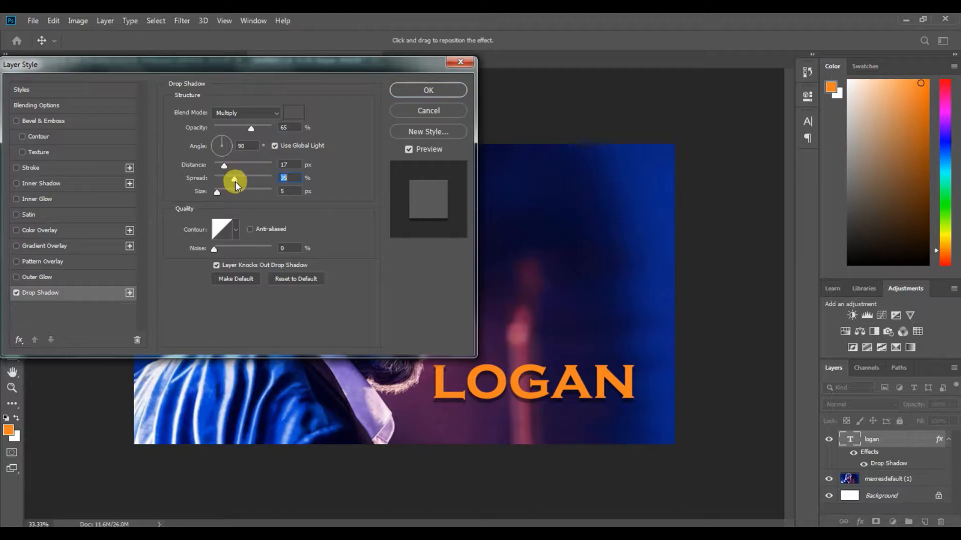
{"action": "left_click_drag", "start_coordinate": [224, 170], "coordinate": [243, 172]}
{"action": "left_click_drag", "start_coordinate": [247, 185], "coordinate": [230, 187]}
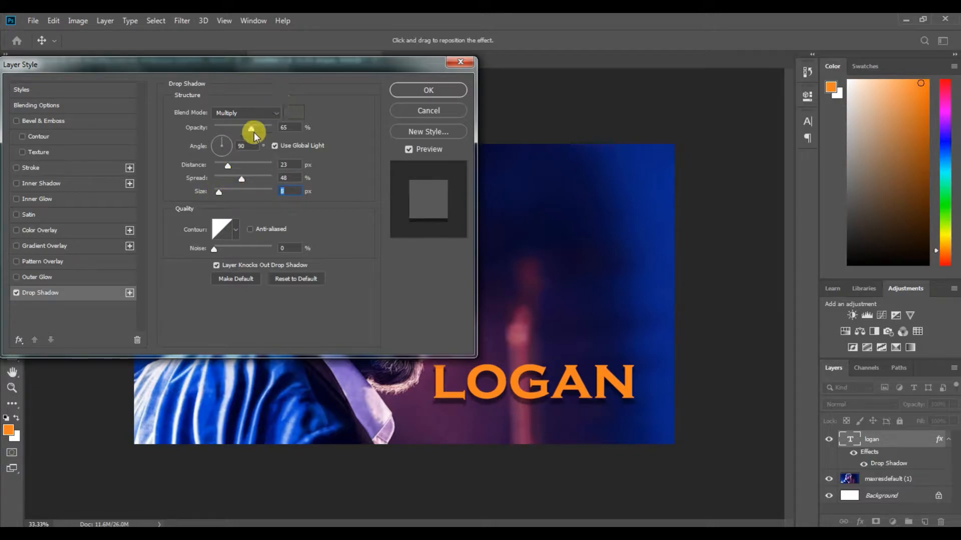
Step: Set the drop shadow to 100% opacity, 26 px distance, 31% spread and 16 px size
{"action": "left_click_drag", "start_coordinate": [241, 178], "coordinate": [236, 180]}
{"action": "left_click_drag", "start_coordinate": [258, 131], "coordinate": [274, 133]}
{"action": "left_click_drag", "start_coordinate": [225, 199], "coordinate": [226, 200]}
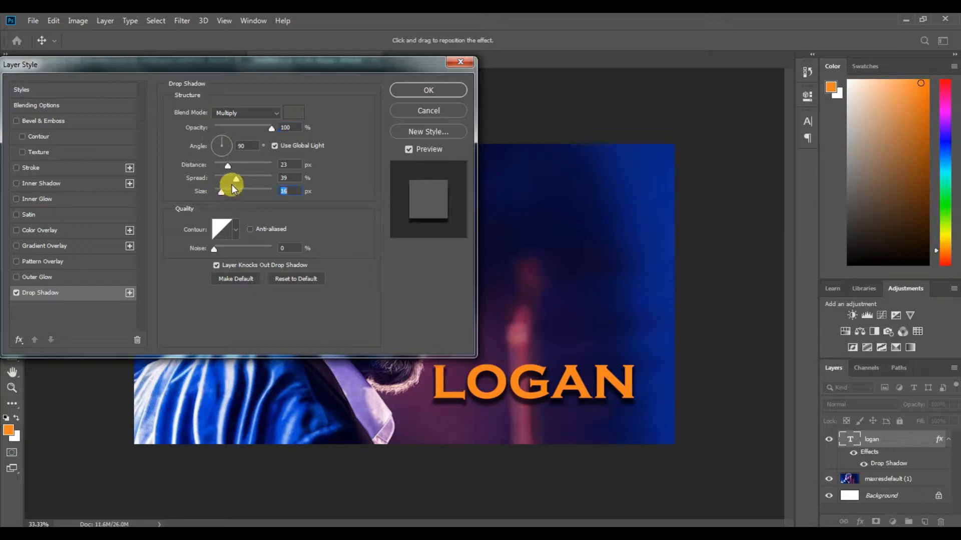
{"action": "left_click", "coordinate": [234, 179]}
{"action": "left_click_drag", "start_coordinate": [231, 166], "coordinate": [227, 166]}
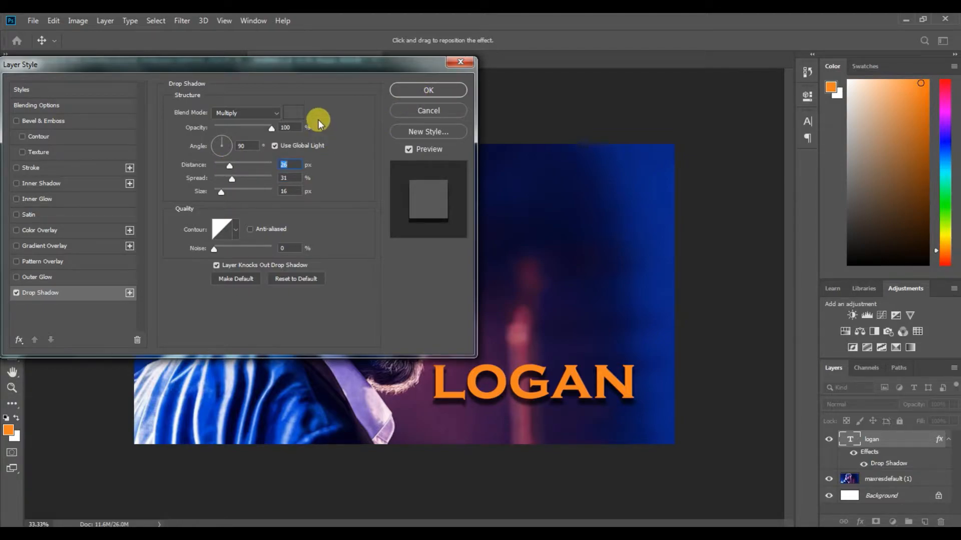
Step: Set the shadow colour to near-black 0c0c0c and its spread to 25%, and apply the layer style
{"action": "left_click", "coordinate": [294, 112]}
{"action": "left_click", "coordinate": [498, 122]}
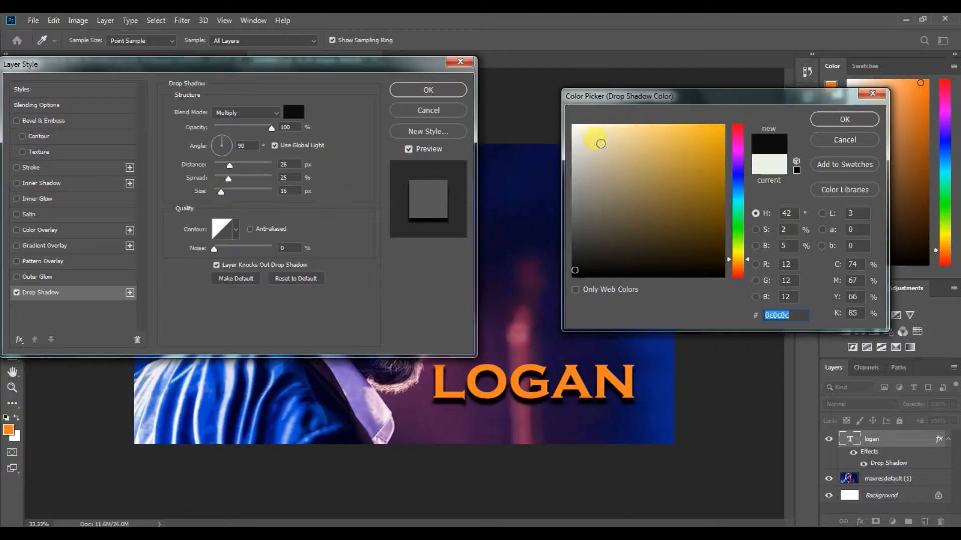
{"action": "left_click", "coordinate": [828, 123]}
{"action": "left_click", "coordinate": [227, 181]}
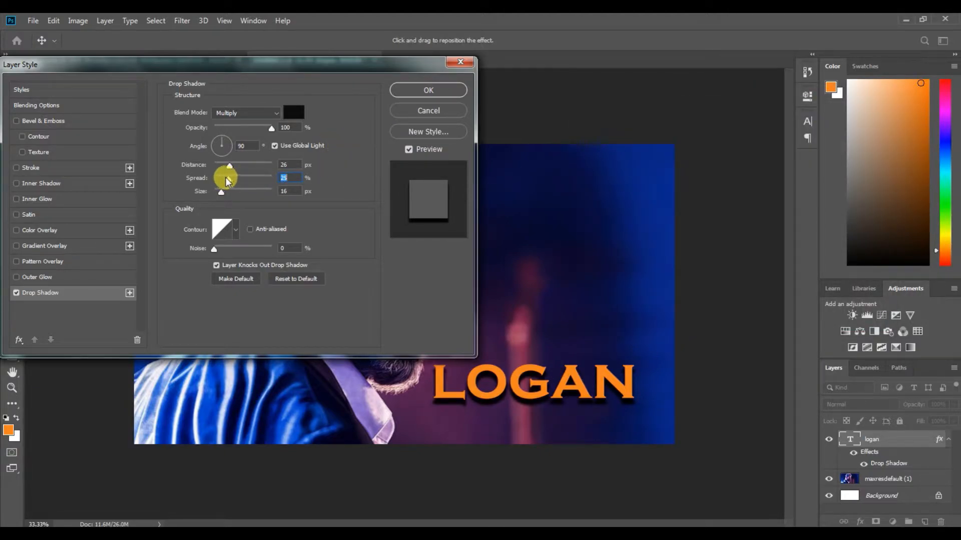
{"action": "left_click", "coordinate": [403, 90]}
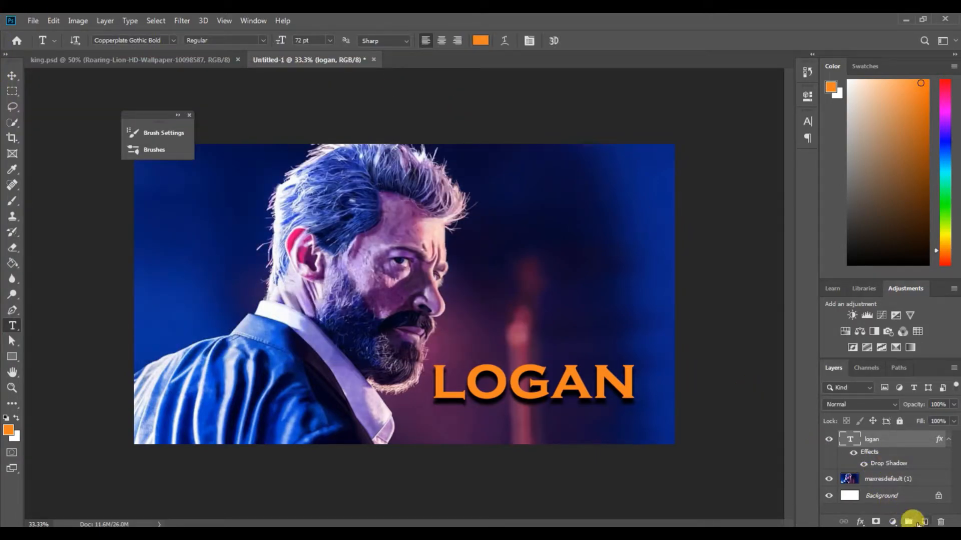
Step: Choose the dense splatter brush at 200 px and rasterize the logan text layer for painting
{"action": "left_click", "coordinate": [11, 201]}
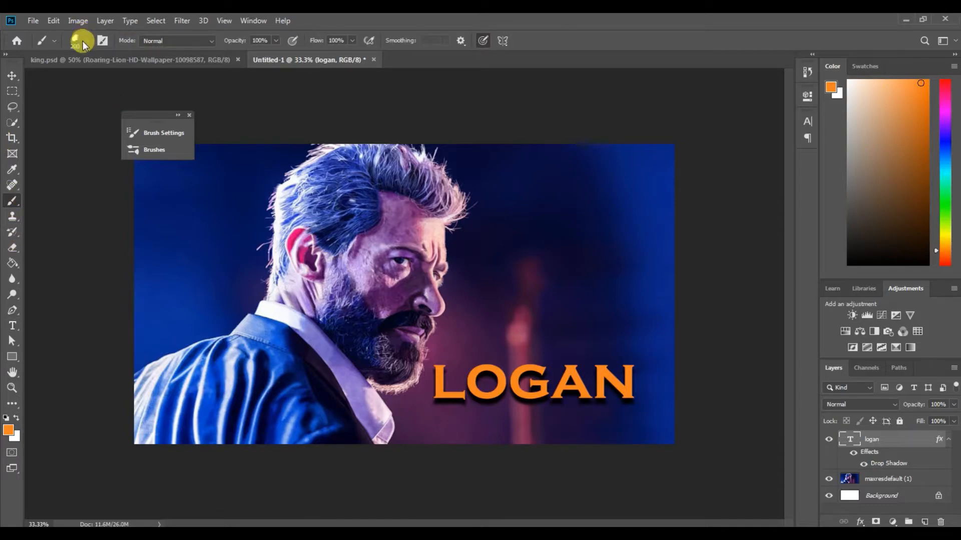
{"action": "left_click", "coordinate": [83, 41]}
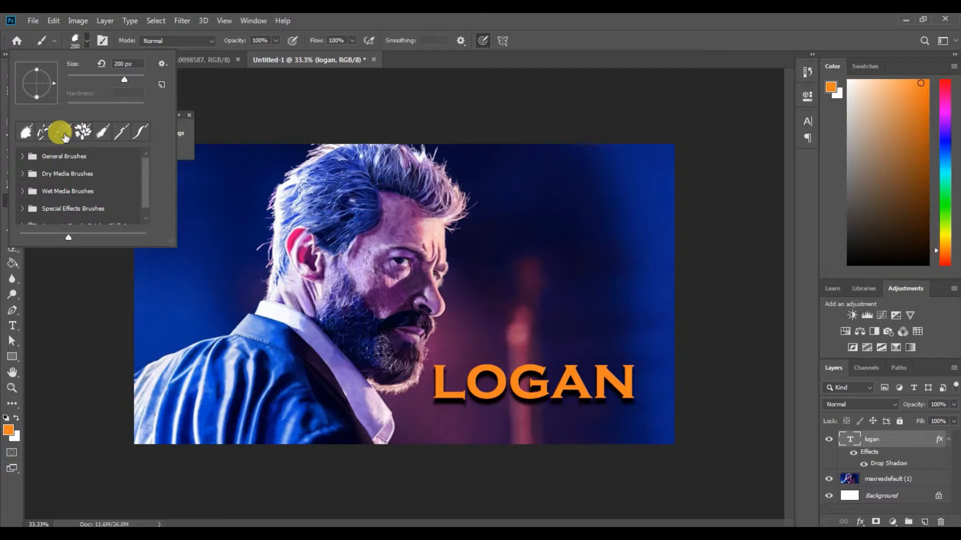
{"action": "left_click", "coordinate": [63, 132]}
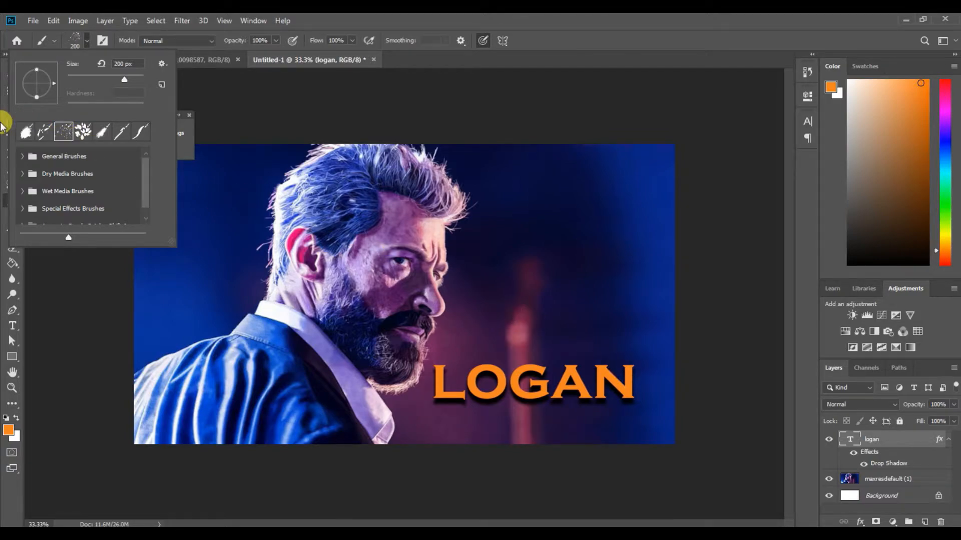
{"action": "left_click", "coordinate": [25, 132]}
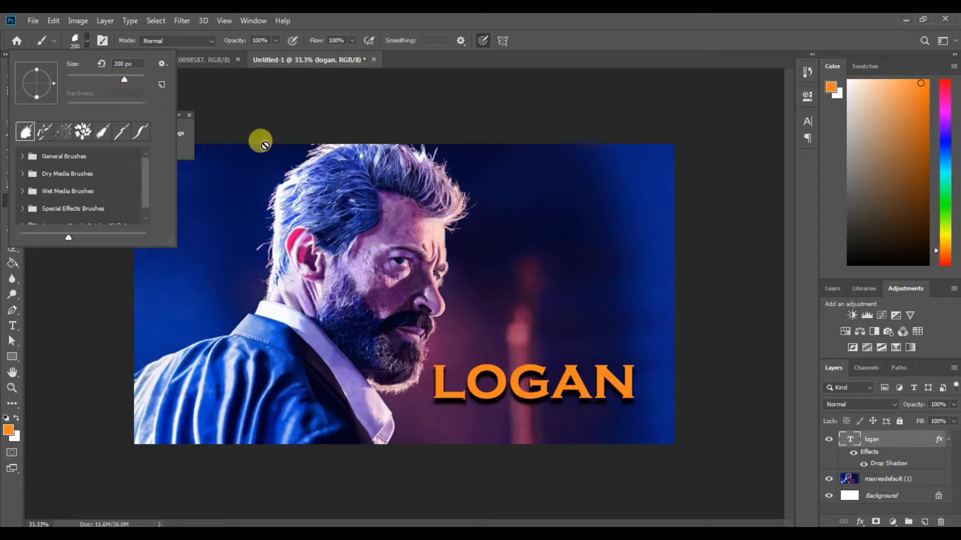
{"action": "left_click", "coordinate": [422, 250]}
{"action": "left_click", "coordinate": [436, 218]}
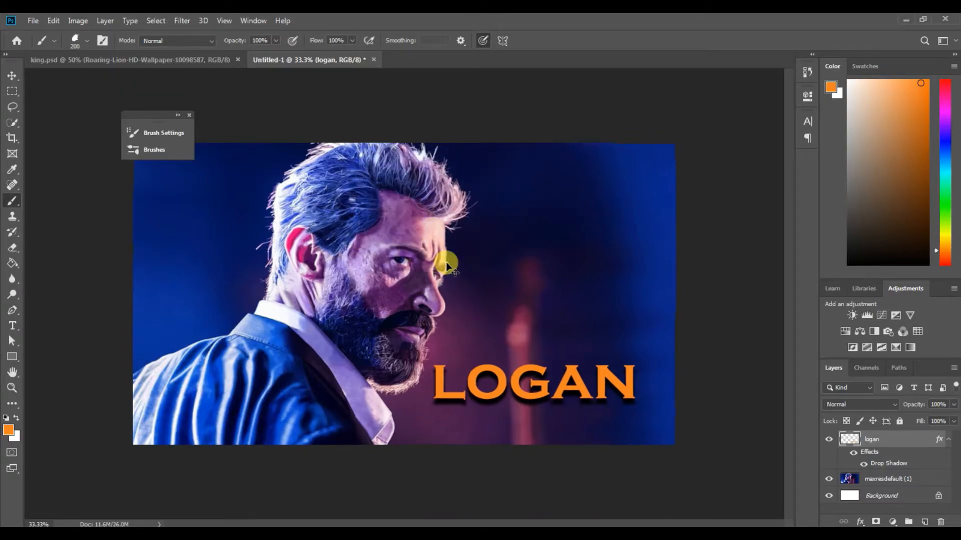
Step: Reduce the splatter brush to 150 px and paint an orange splash over the top of the letter L
{"action": "scroll", "coordinate": [447, 265], "scroll_direction": "up", "scroll_amount": 3}
{"action": "scroll", "coordinate": [487, 266], "scroll_direction": "down", "scroll_amount": 5}
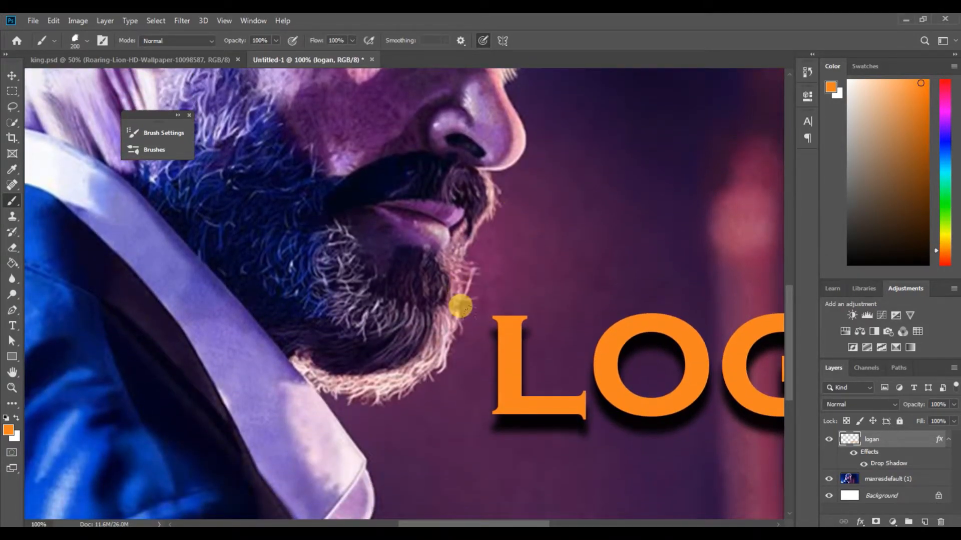
{"action": "key", "text": "bracketleft"}
{"action": "key", "text": "bracketleft"}
{"action": "key", "text": "bracketleft"}
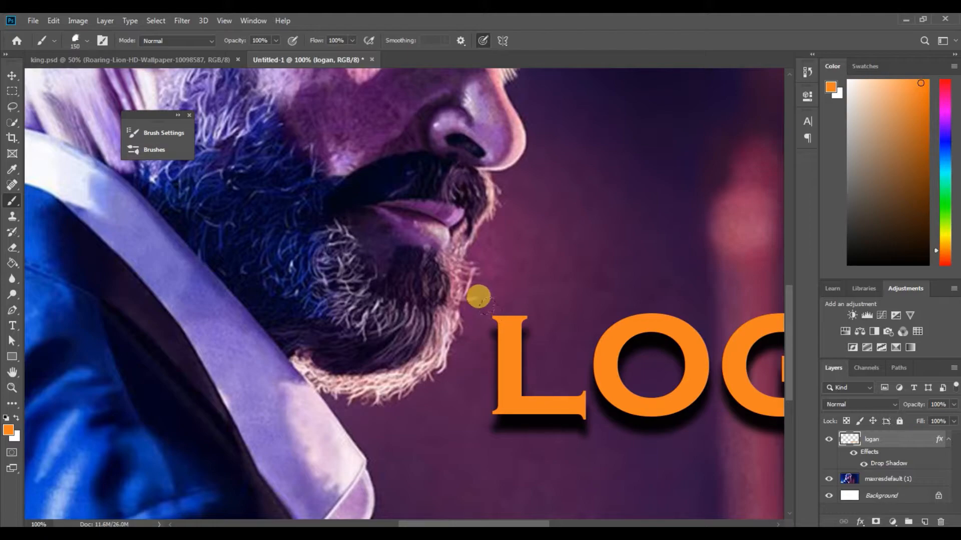
{"action": "left_click_drag", "start_coordinate": [478, 297], "coordinate": [500, 315]}
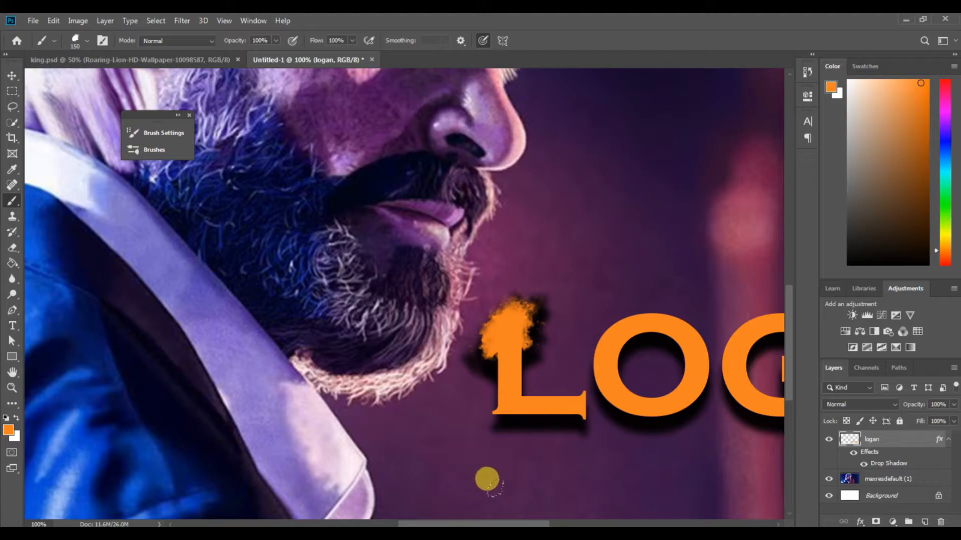
Step: Stamp orange splatters at 200 px on the lower right corner of the N and between the O and G
{"action": "left_click_drag", "start_coordinate": [547, 524], "coordinate": [638, 524]}
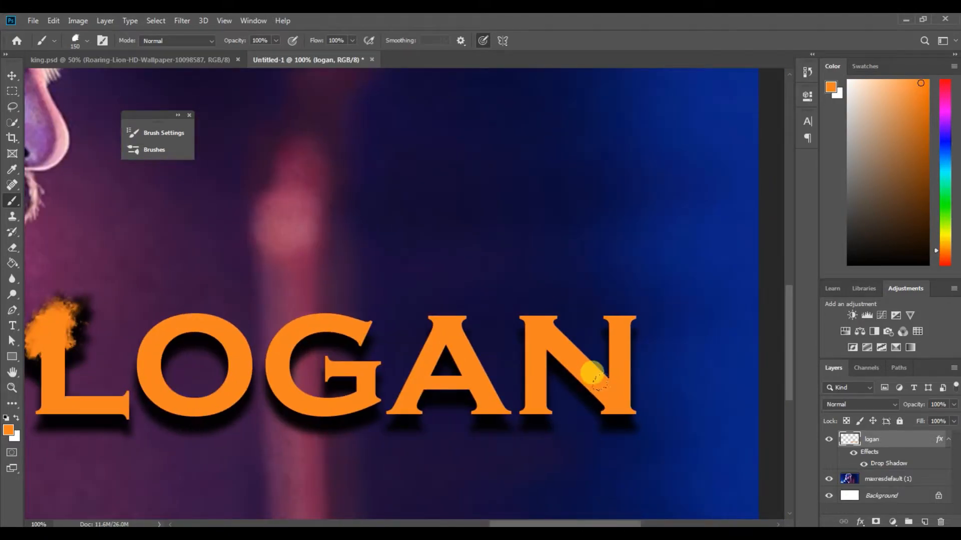
{"action": "key", "text": "bracketright"}
{"action": "left_click", "coordinate": [633, 408]}
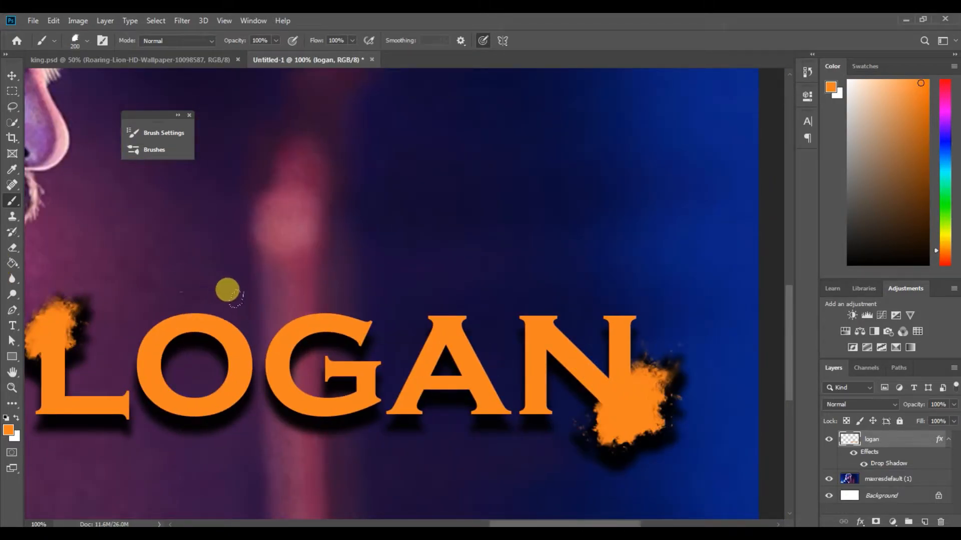
{"action": "left_click", "coordinate": [270, 381]}
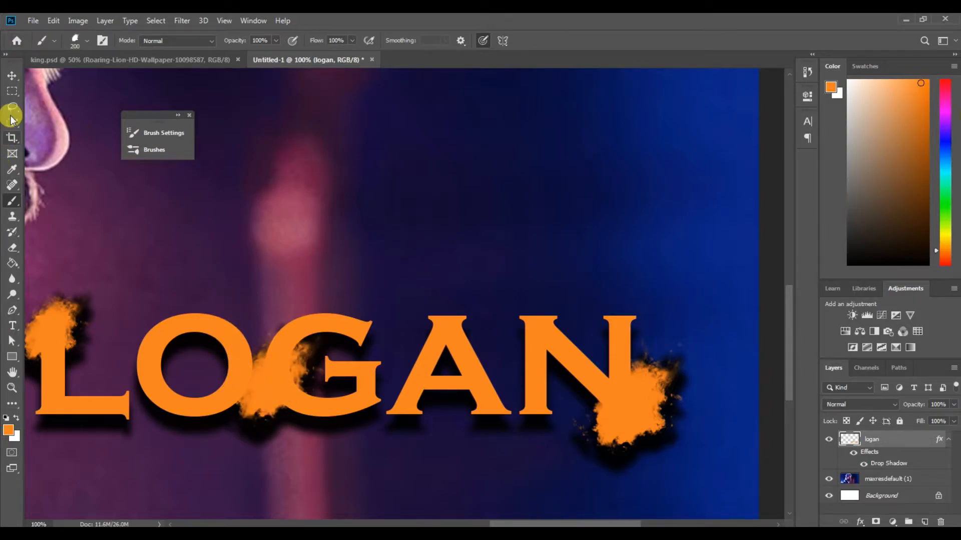
Step: Switch to the diagonal streak brush, shrink it below 125 px, and stamp small marks around the splash on the L
{"action": "left_click", "coordinate": [74, 40]}
{"action": "left_click", "coordinate": [42, 134]}
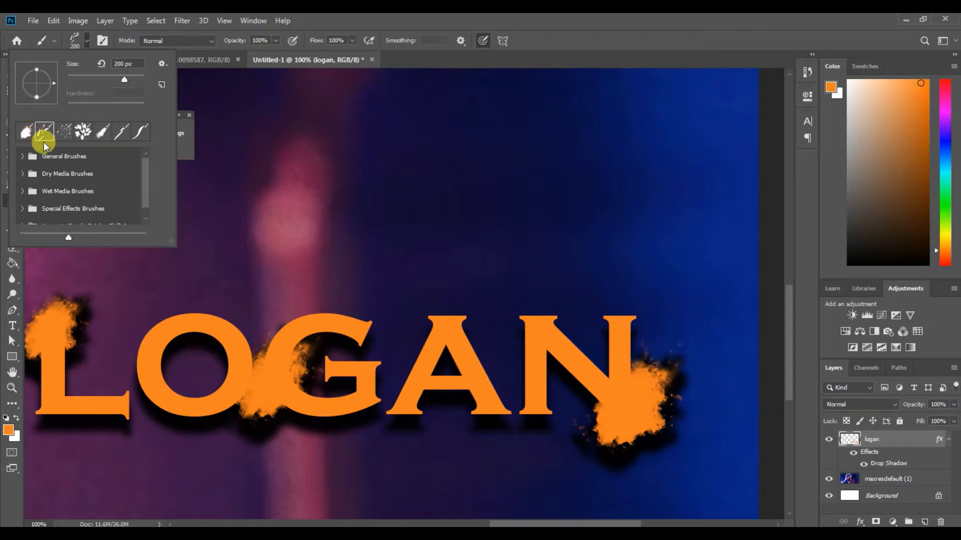
{"action": "left_click", "coordinate": [121, 134]}
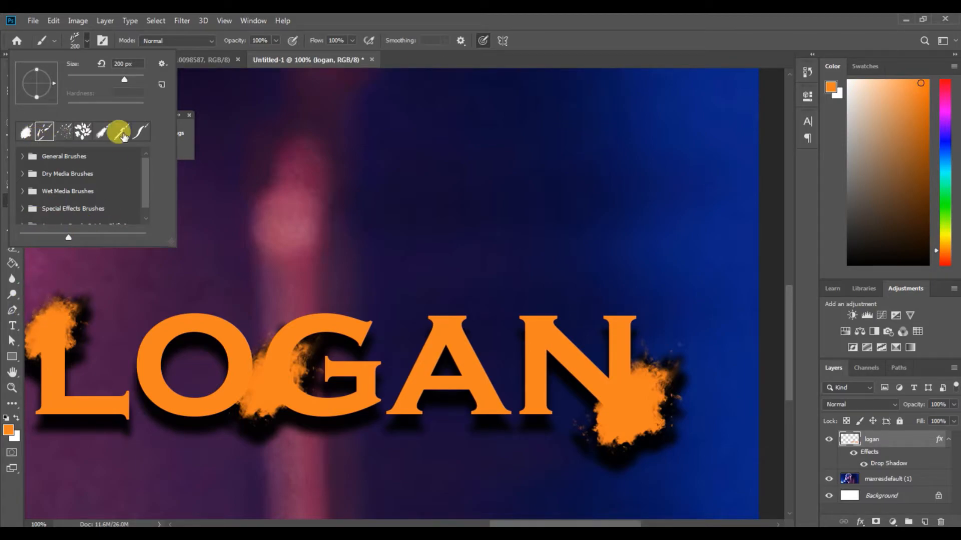
{"action": "left_click", "coordinate": [103, 46]}
{"action": "left_click", "coordinate": [395, 128]}
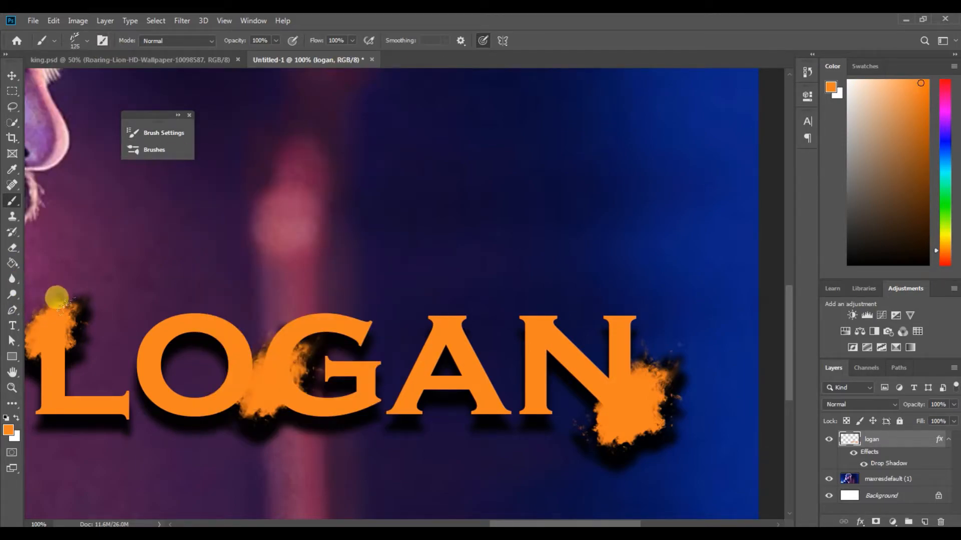
{"action": "key", "text": "bracketleft"}
{"action": "key", "text": "bracketleft"}
{"action": "key", "text": "bracketleft"}
{"action": "key", "text": "bracketleft"}
{"action": "key", "text": "bracketleft"}
{"action": "key", "text": "bracketleft"}
{"action": "left_click", "coordinate": [59, 329]}
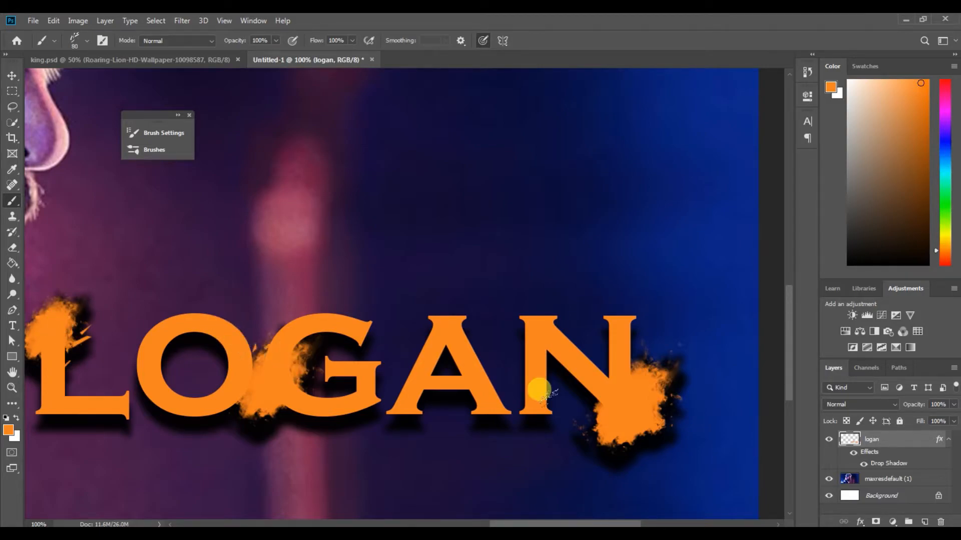
Step: Stamp more small diagonal marks around the N's splatter, on the A and along the top of the G
{"action": "left_click", "coordinate": [625, 360]}
{"action": "left_click", "coordinate": [586, 399]}
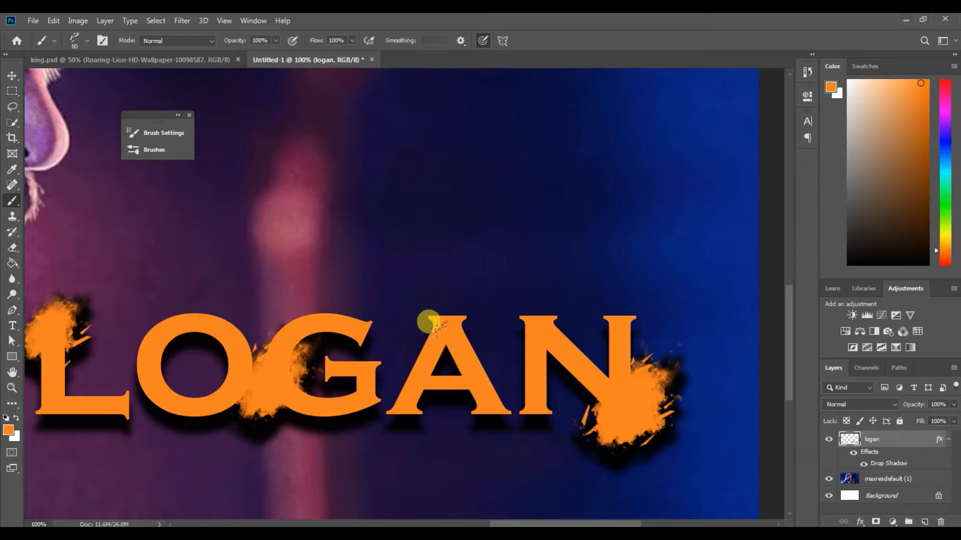
{"action": "left_click", "coordinate": [429, 322]}
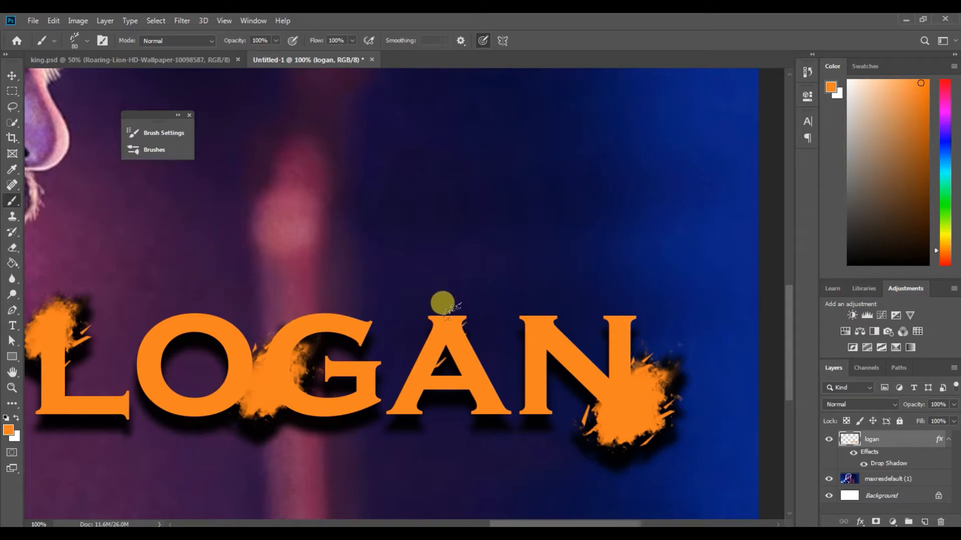
{"action": "left_click", "coordinate": [459, 311]}
{"action": "left_click", "coordinate": [294, 305]}
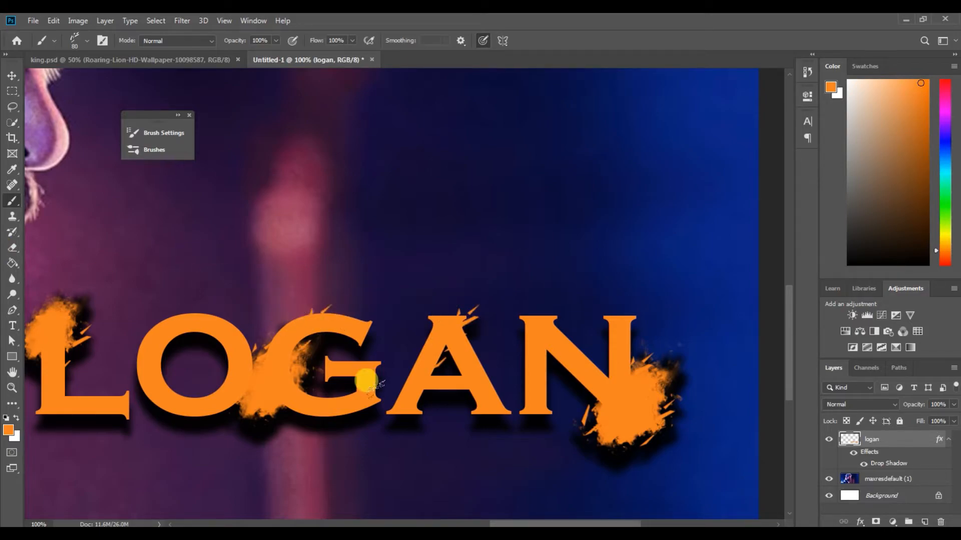
Step: Stamp small diagonal marks on the O, then paint its upper-left curve orange with the slanted dry splash brush enlarged to 200 px
{"action": "left_click", "coordinate": [163, 312]}
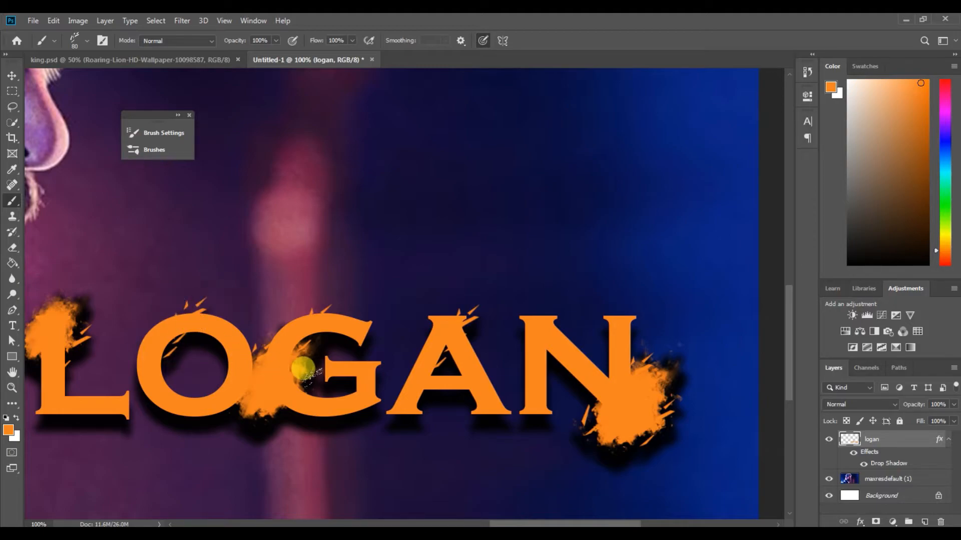
{"action": "left_click", "coordinate": [75, 40]}
{"action": "left_click", "coordinate": [44, 133]}
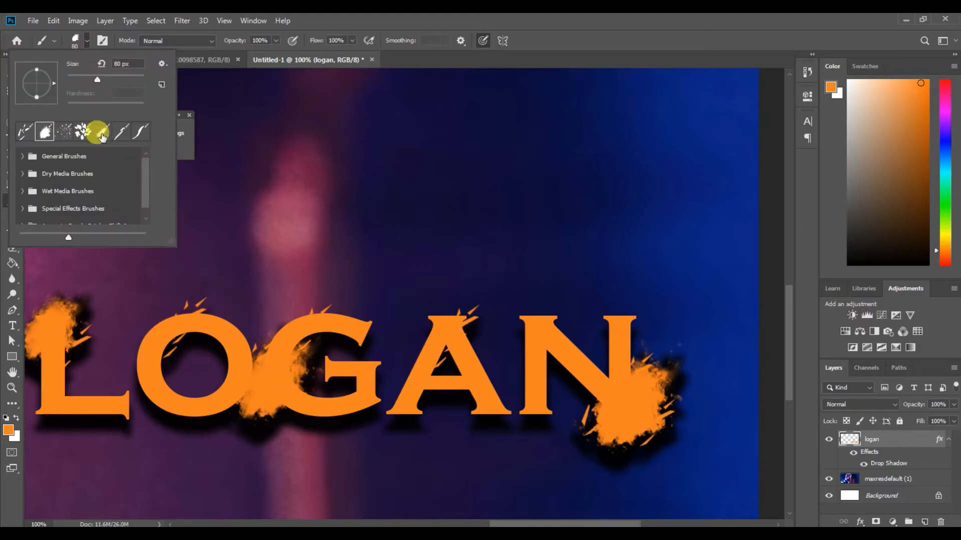
{"action": "left_click", "coordinate": [100, 132]}
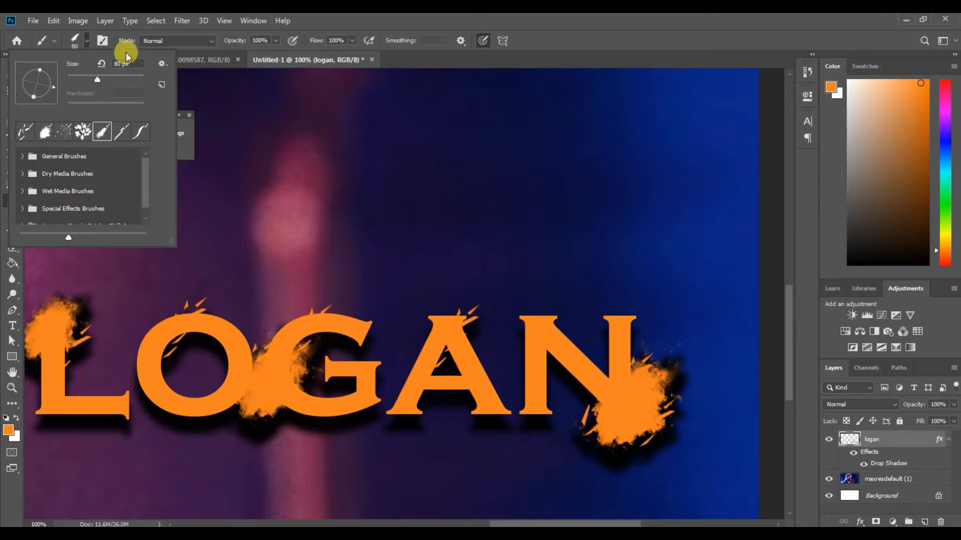
{"action": "left_click", "coordinate": [102, 40]}
{"action": "left_click", "coordinate": [386, 127]}
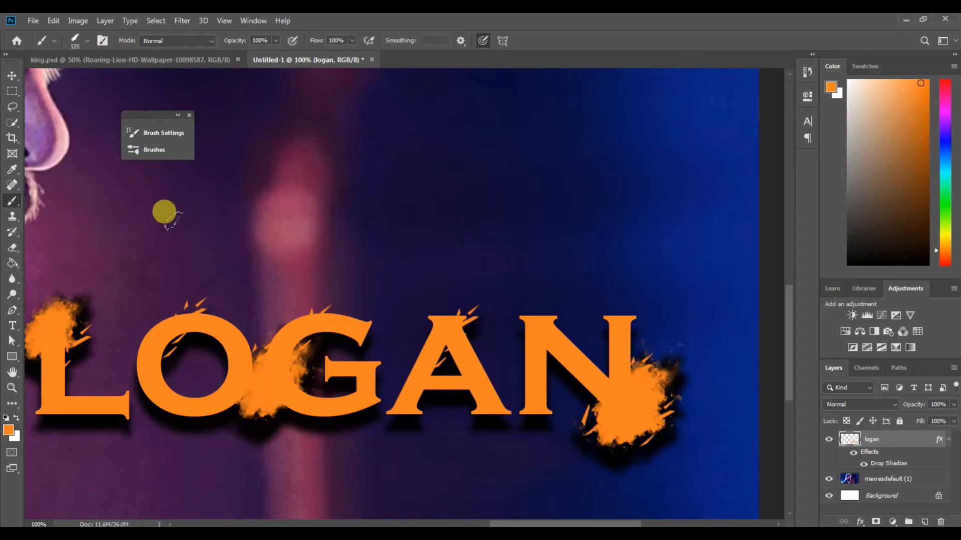
{"action": "key", "text": "bracketright"}
{"action": "key", "text": "bracketright"}
{"action": "key", "text": "bracketright"}
{"action": "key", "text": "bracketright"}
{"action": "key", "text": "bracketright"}
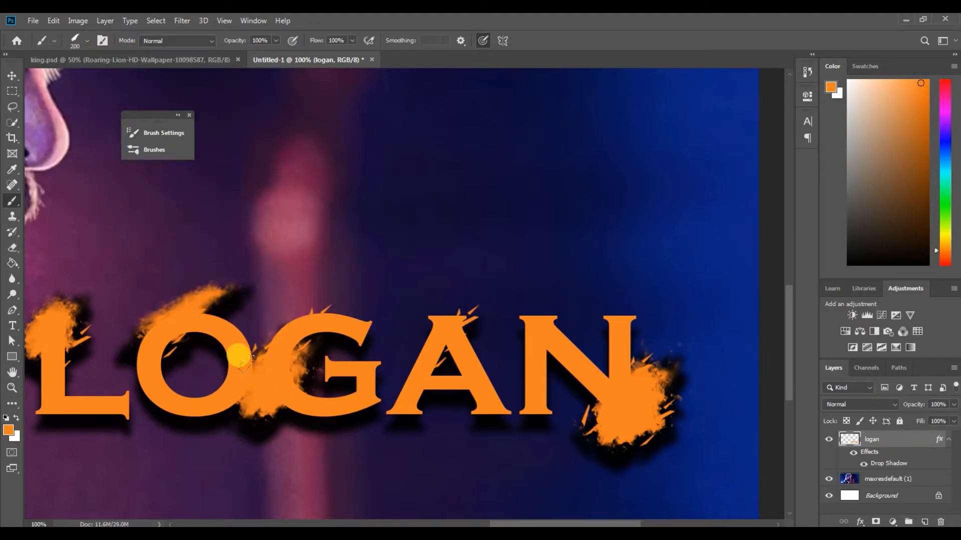
{"action": "left_click_drag", "start_coordinate": [135, 307], "coordinate": [219, 326]}
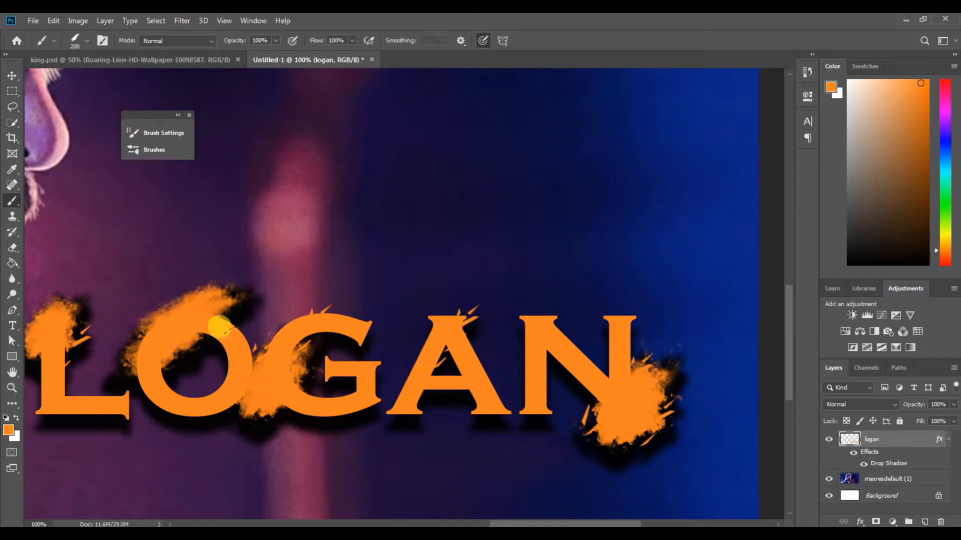
Step: Switch to the droplet speckle brush at 200 px and spray orange dots around the letters L, O, G, A and N
{"action": "left_click", "coordinate": [76, 40]}
{"action": "left_click", "coordinate": [82, 132]}
{"action": "left_click", "coordinate": [172, 395]}
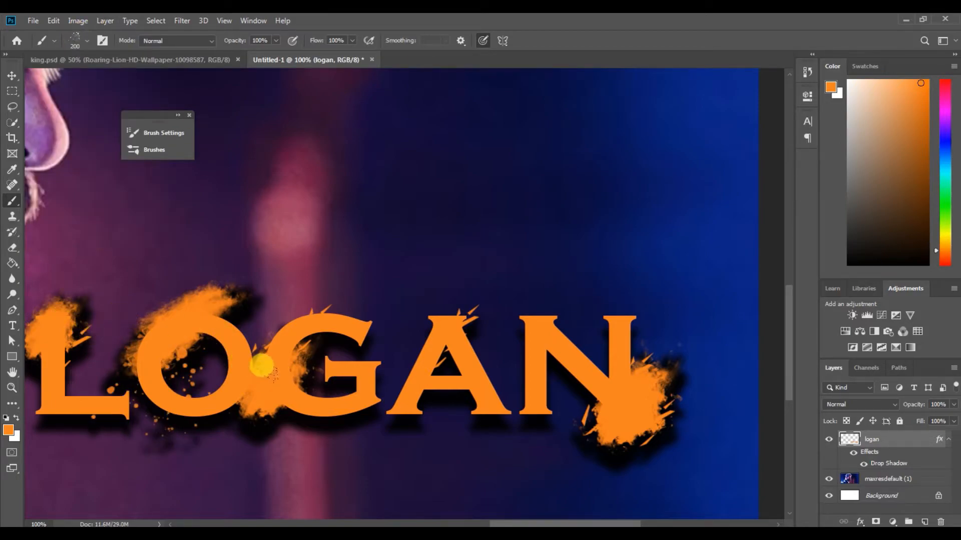
{"action": "left_click", "coordinate": [80, 387]}
{"action": "left_click", "coordinate": [484, 322]}
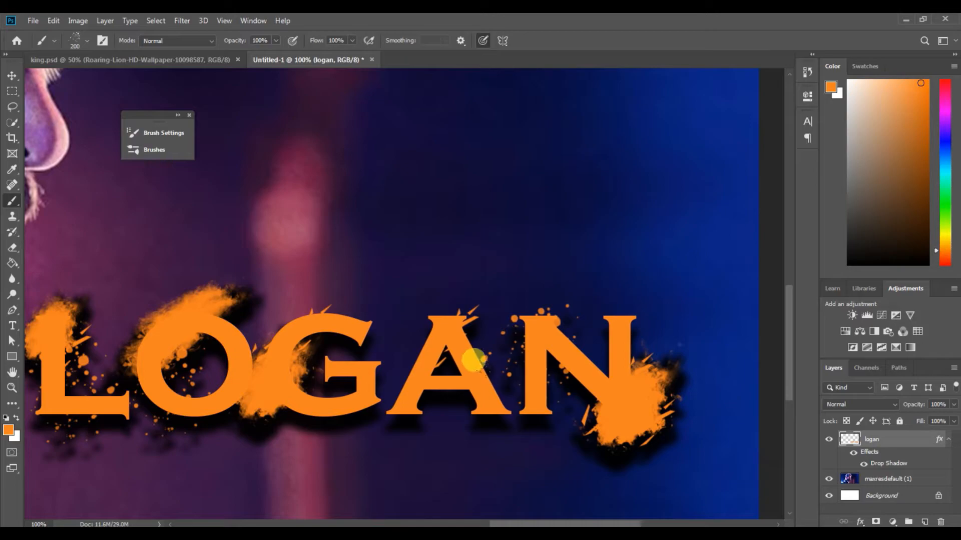
{"action": "left_click", "coordinate": [473, 359]}
{"action": "left_click", "coordinate": [351, 355]}
Step: Switch to the rough splatter brush, reduce it to 125 px, and stamp it on the G's upper-right end and the A's lower-left foot
{"action": "left_click", "coordinate": [78, 42]}
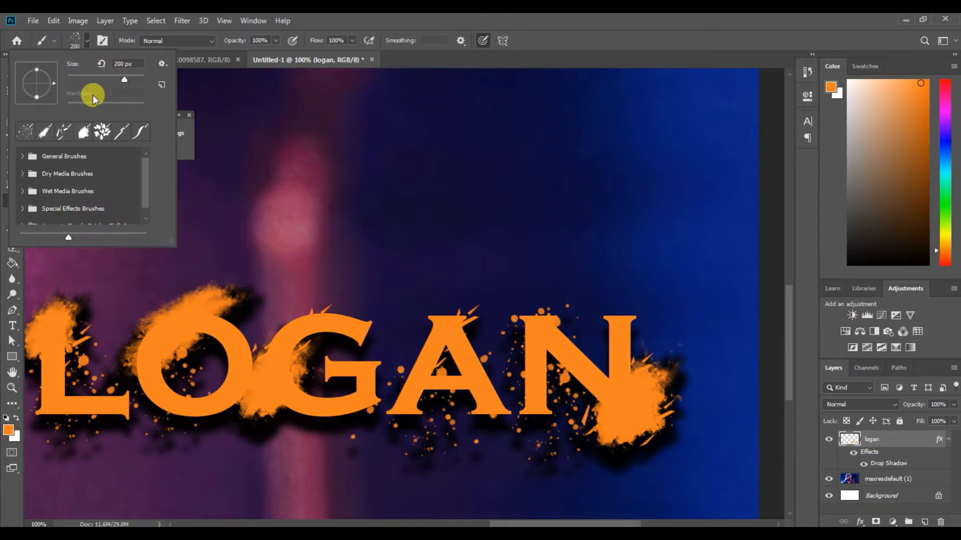
{"action": "left_click", "coordinate": [83, 132]}
{"action": "left_click", "coordinate": [396, 376]}
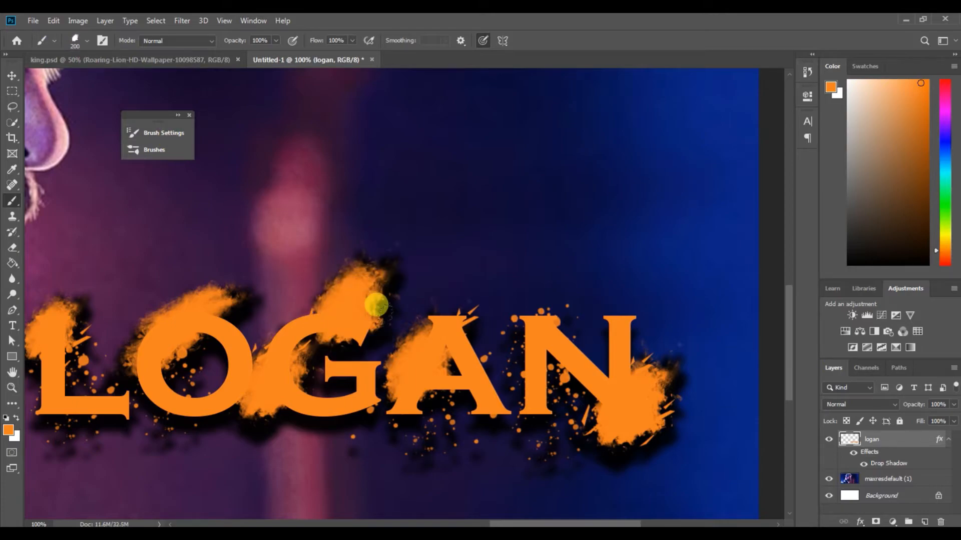
{"action": "key", "text": "ctrl+z"}
{"action": "key", "text": "bracketleft"}
{"action": "key", "text": "bracketleft"}
{"action": "key", "text": "bracketleft"}
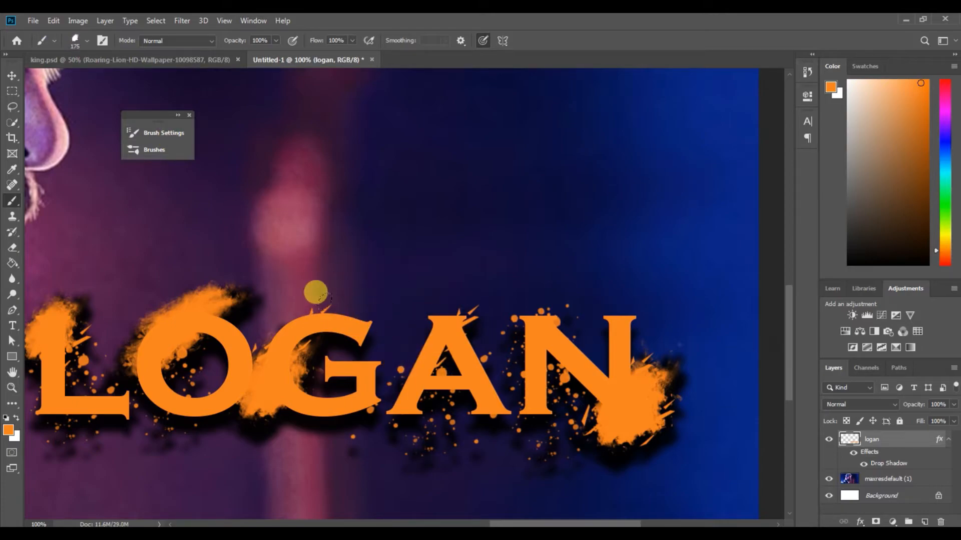
{"action": "left_click", "coordinate": [364, 324]}
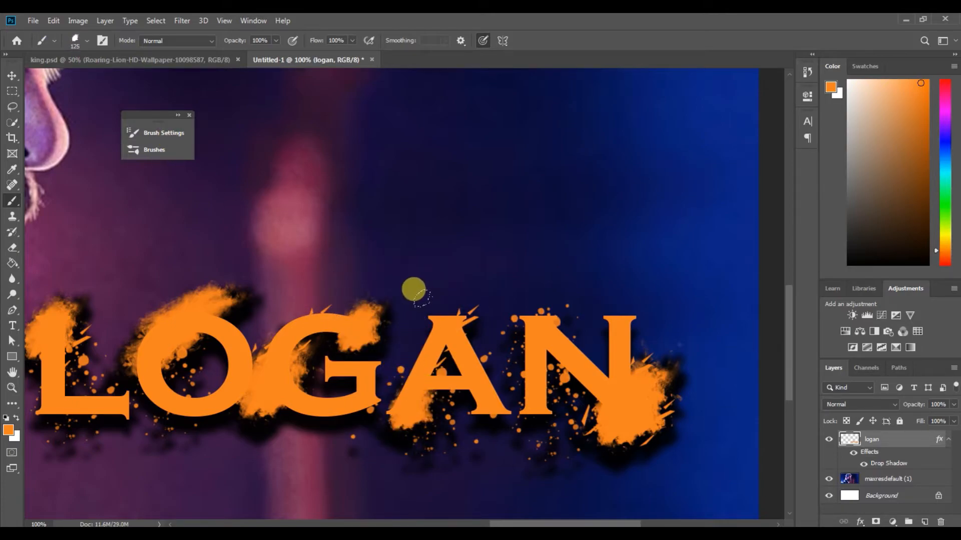
Step: Switch to the long thin streak brush at 125 px and stamp slanted streaks across the letters of the LOGAN title
{"action": "left_click", "coordinate": [86, 41]}
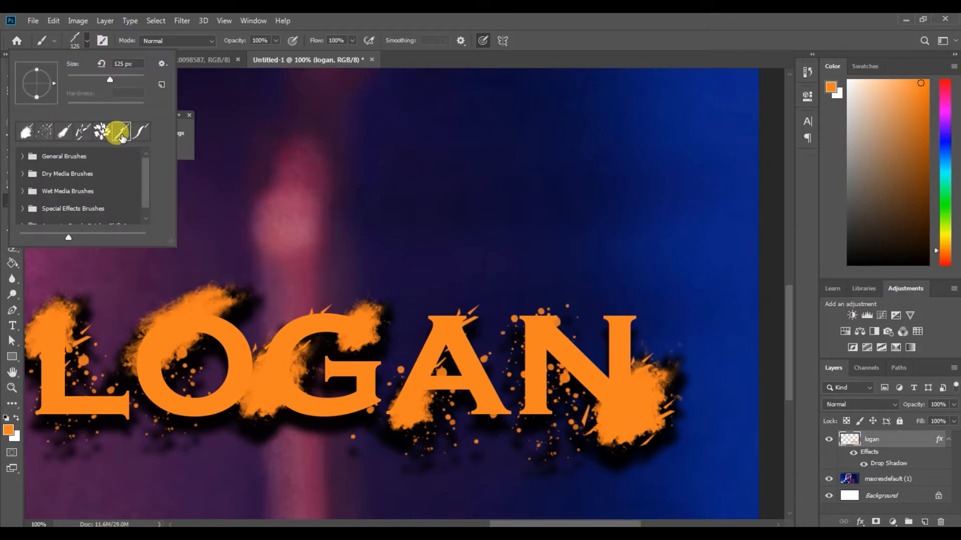
{"action": "left_click", "coordinate": [433, 334]}
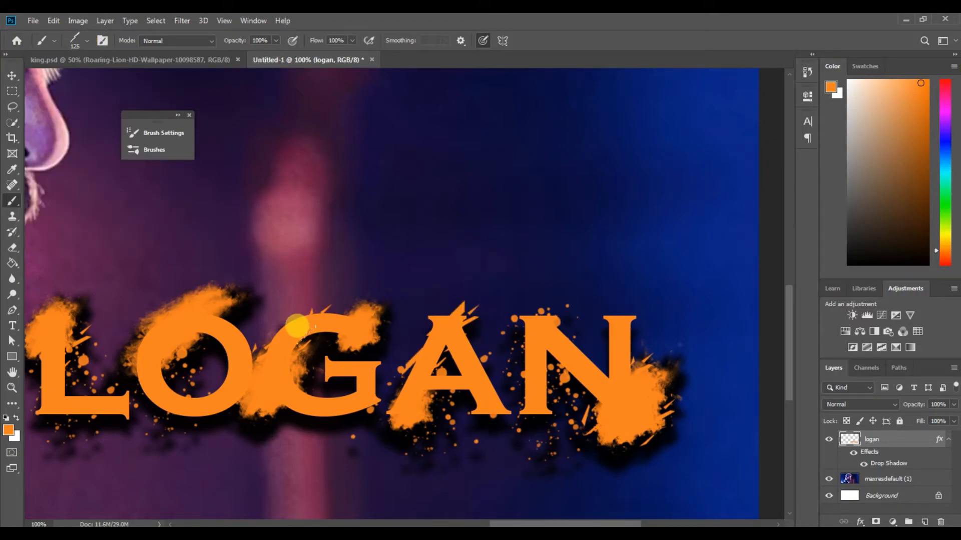
{"action": "left_click", "coordinate": [297, 326]}
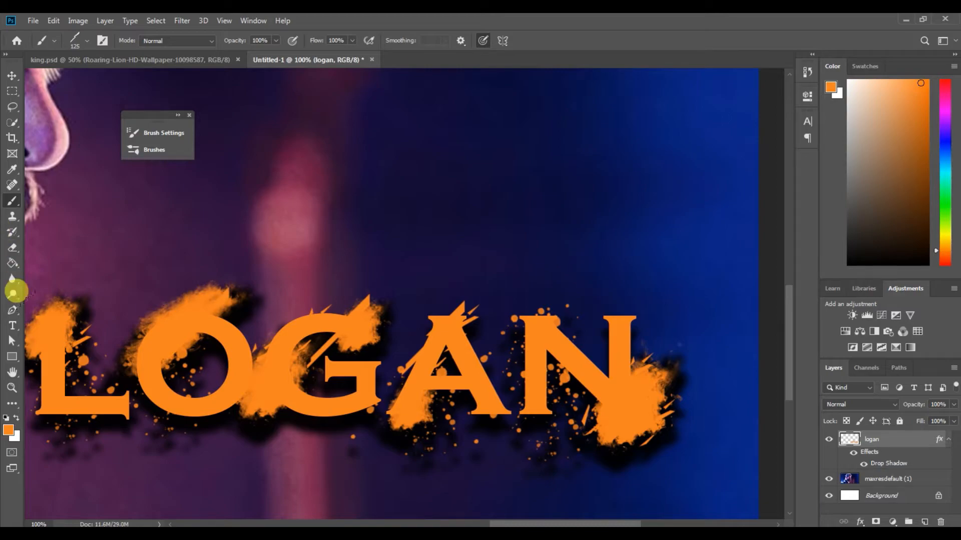
{"action": "left_click", "coordinate": [612, 360]}
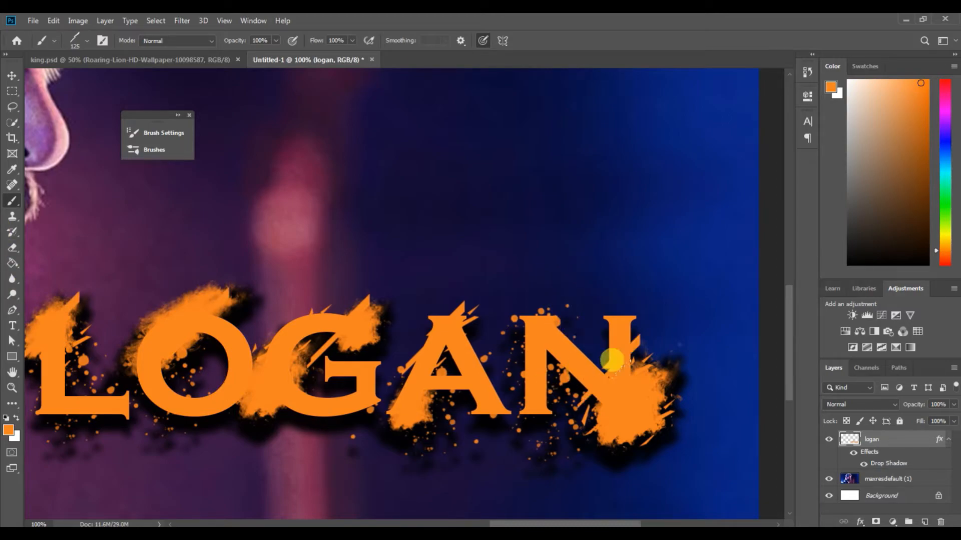
Step: Stamp the leaf-shaped cluster brush at 125 px on the N's upper right, then at 90 px on top of the O
{"action": "key", "text": "ctrl+minus"}
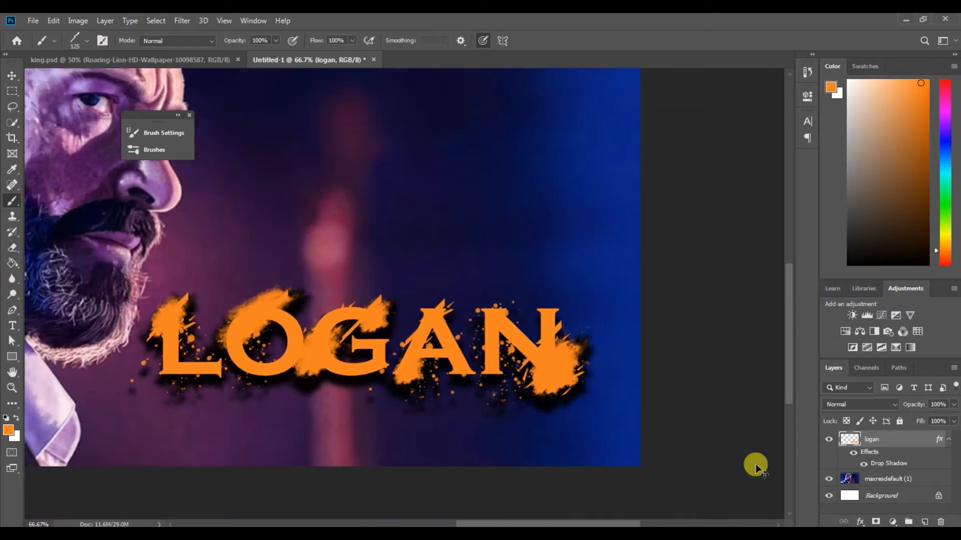
{"action": "key", "text": "ctrl+minus"}
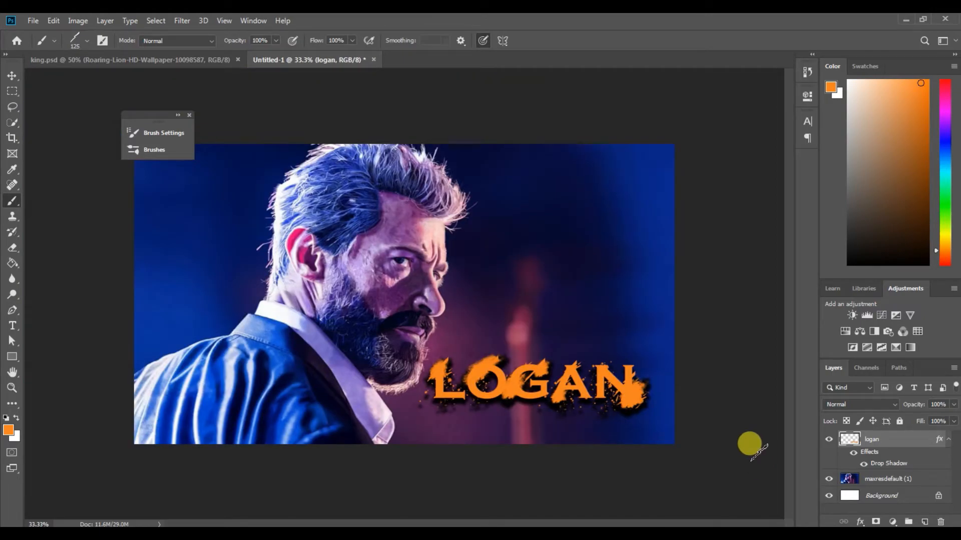
{"action": "left_click", "coordinate": [77, 39]}
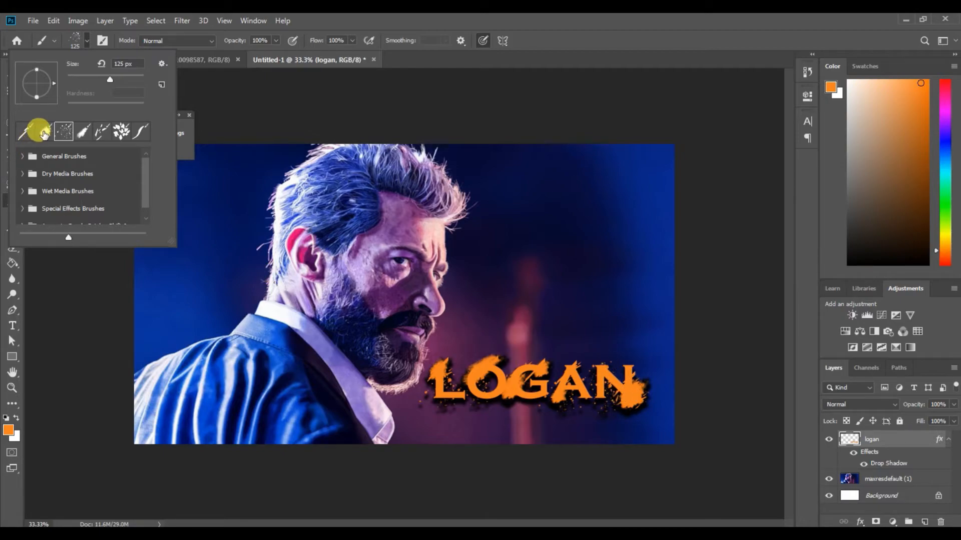
{"action": "left_click", "coordinate": [121, 131]}
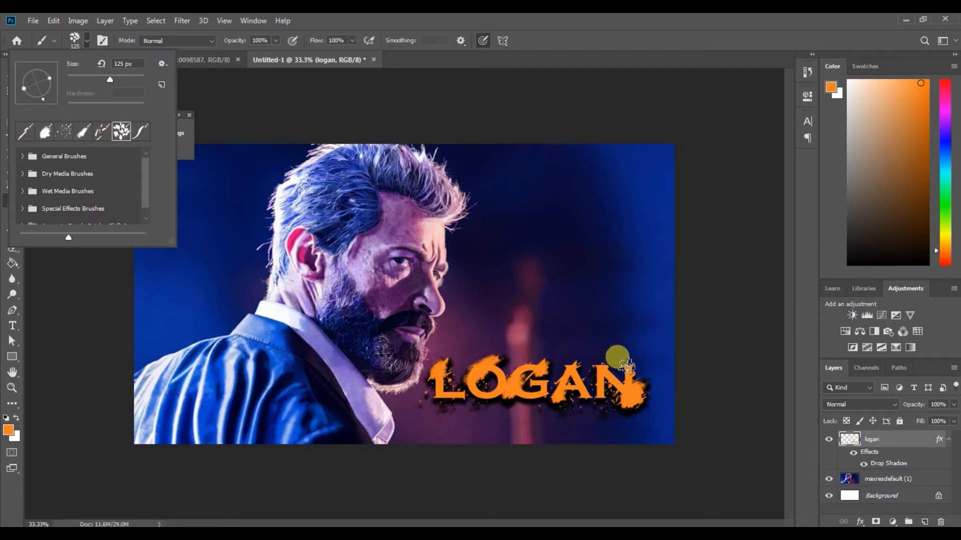
{"action": "left_click", "coordinate": [625, 367]}
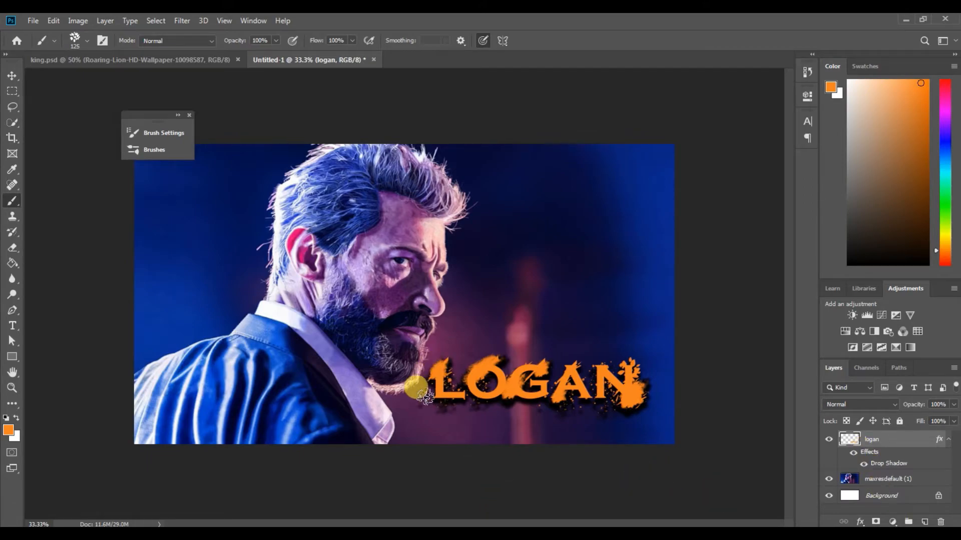
{"action": "key", "text": "bracketleft"}
{"action": "key", "text": "bracketleft"}
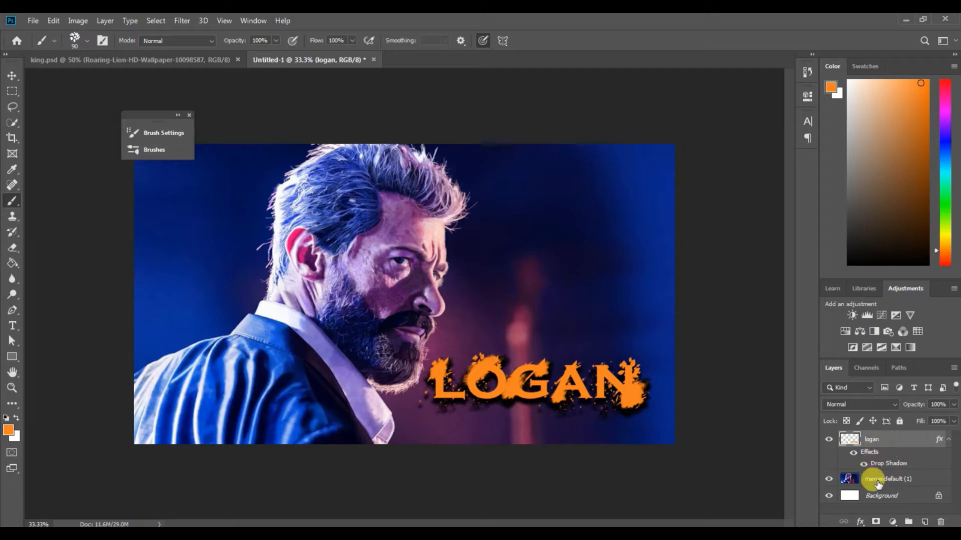
Step: Duplicate the maxresdefault (1) layer above logan and clip the copy to logan, briefly hiding the original portrait to check the title
{"action": "left_click", "coordinate": [878, 484]}
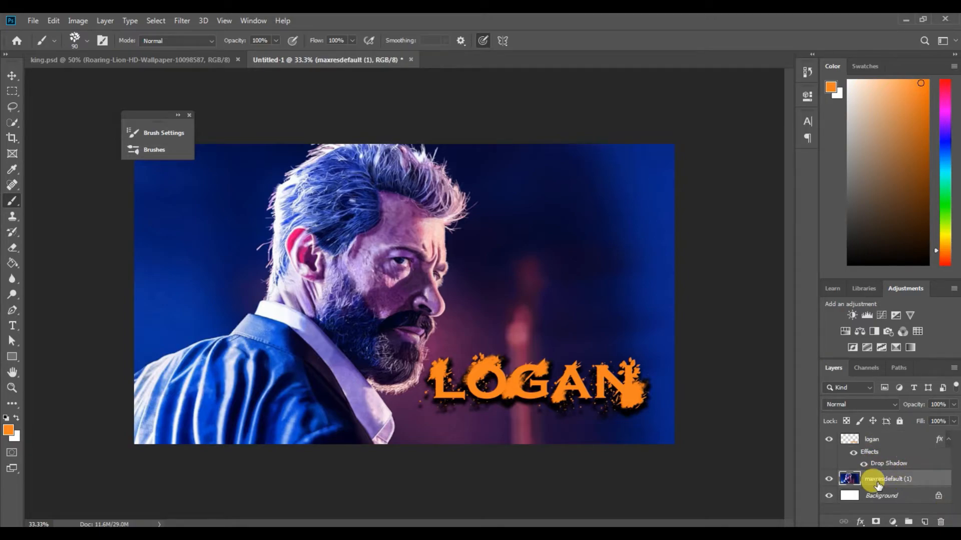
{"action": "key", "text": "ctrl+j"}
{"action": "left_click_drag", "start_coordinate": [877, 481], "coordinate": [890, 445]}
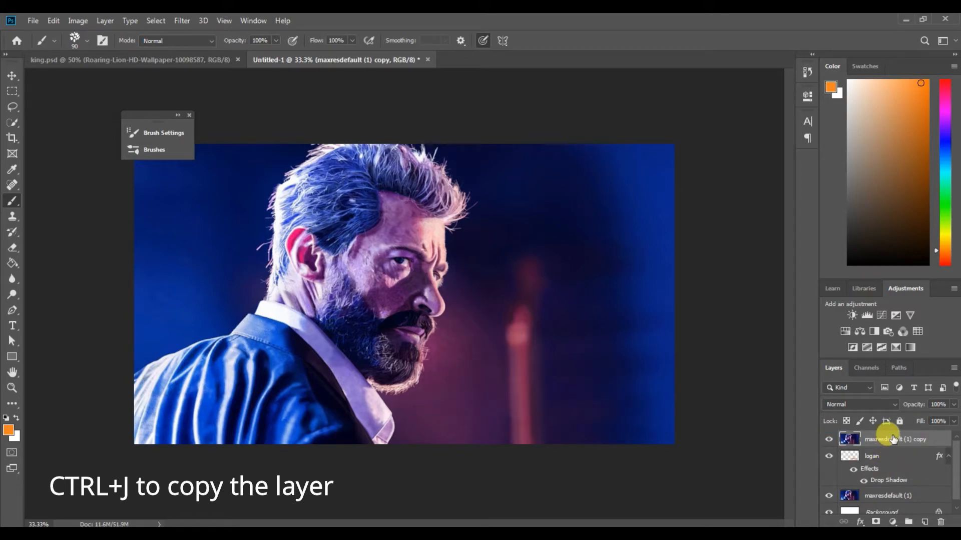
{"action": "right_click", "coordinate": [894, 439]}
{"action": "left_click", "coordinate": [790, 245]}
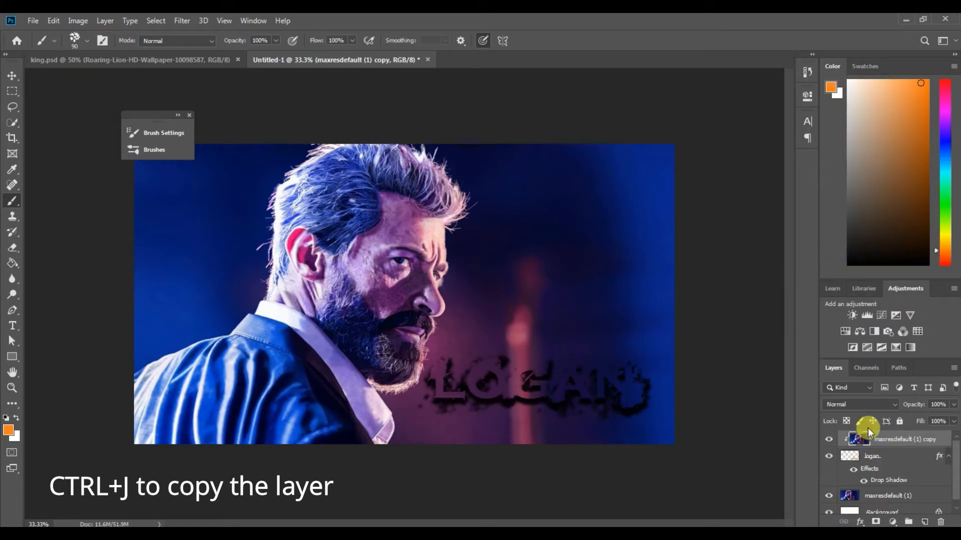
{"action": "scroll", "coordinate": [824, 433], "scroll_direction": "down", "scroll_amount": 1}
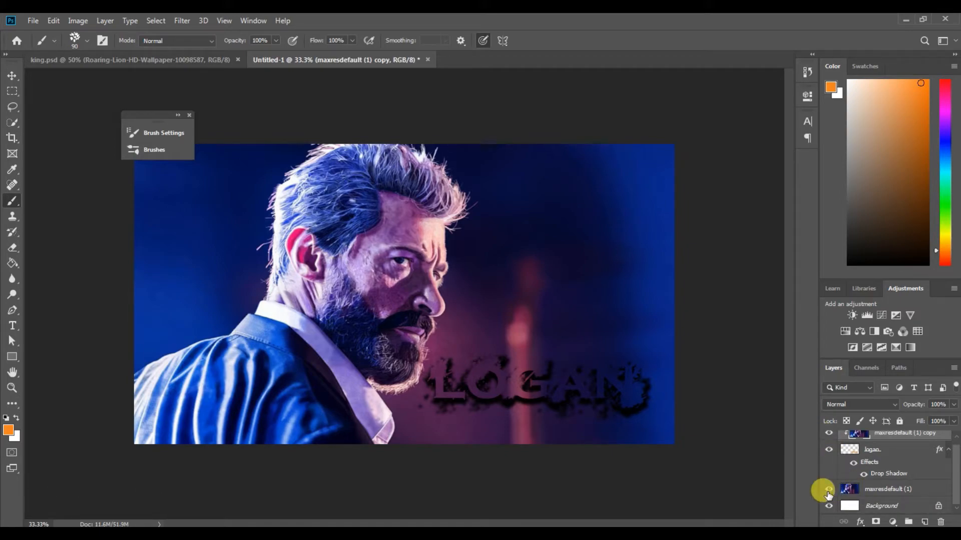
{"action": "left_click", "coordinate": [829, 493]}
{"action": "left_click", "coordinate": [829, 490]}
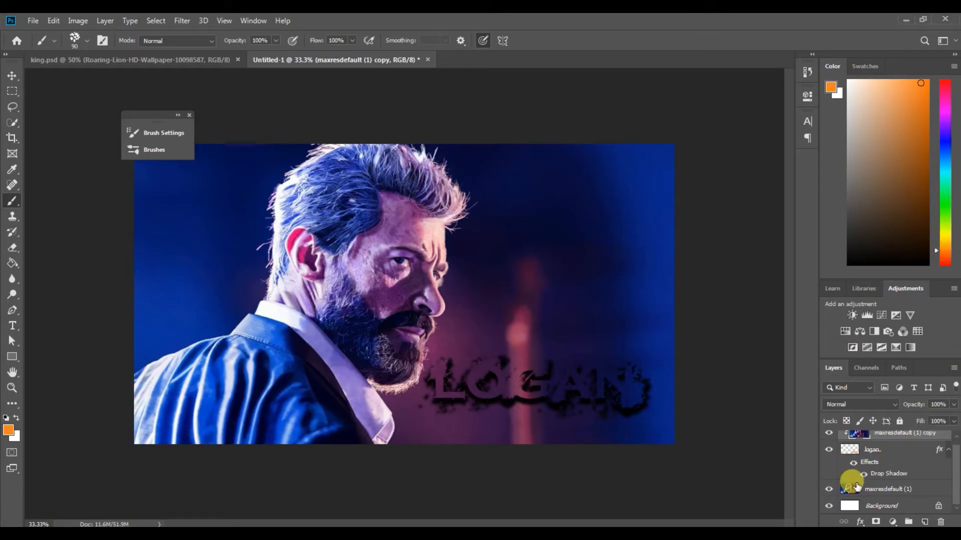
Step: Add a new layer directly above maxresdefault (1), fill it with the orange foreground colour, and lower its opacity to 18%
{"action": "left_click", "coordinate": [862, 489]}
{"action": "left_click", "coordinate": [924, 522]}
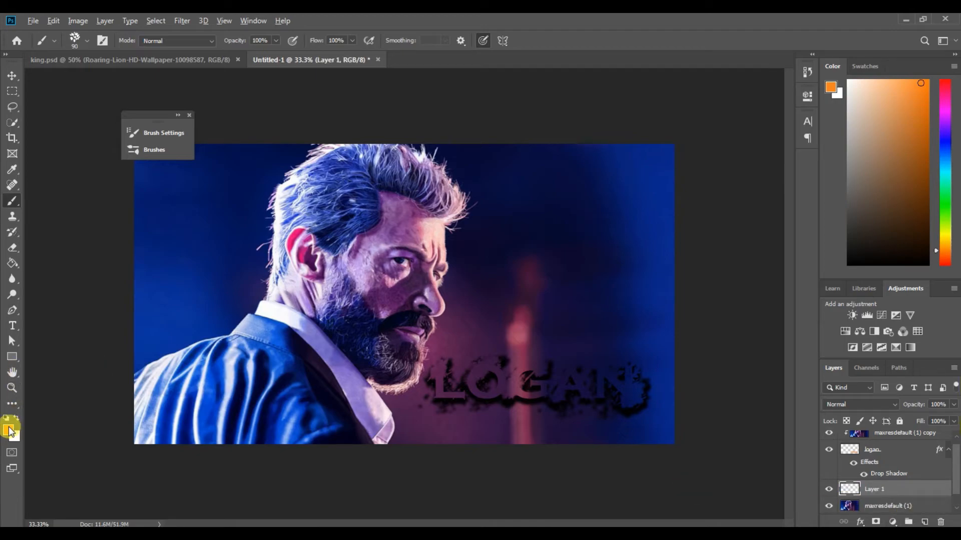
{"action": "key", "text": "alt+Delete"}
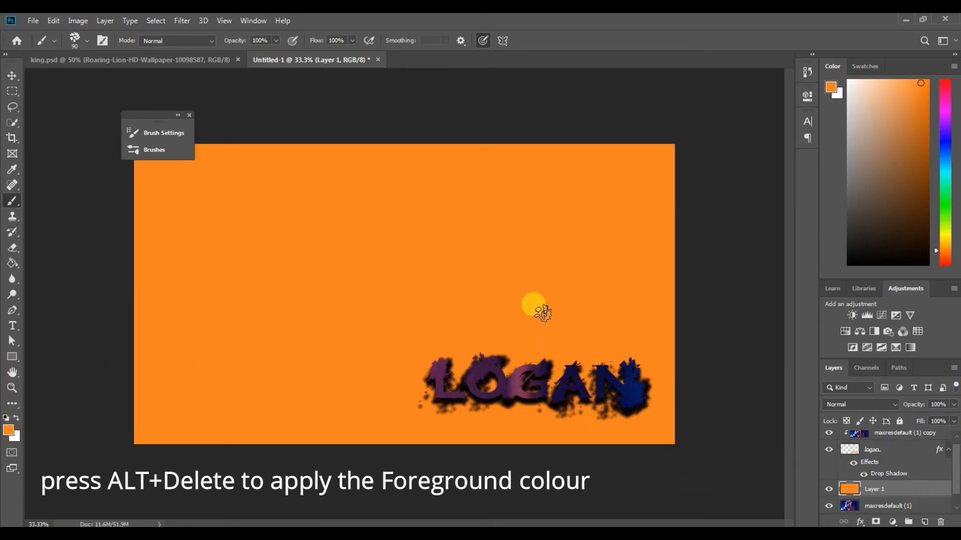
{"action": "left_click", "coordinate": [953, 405]}
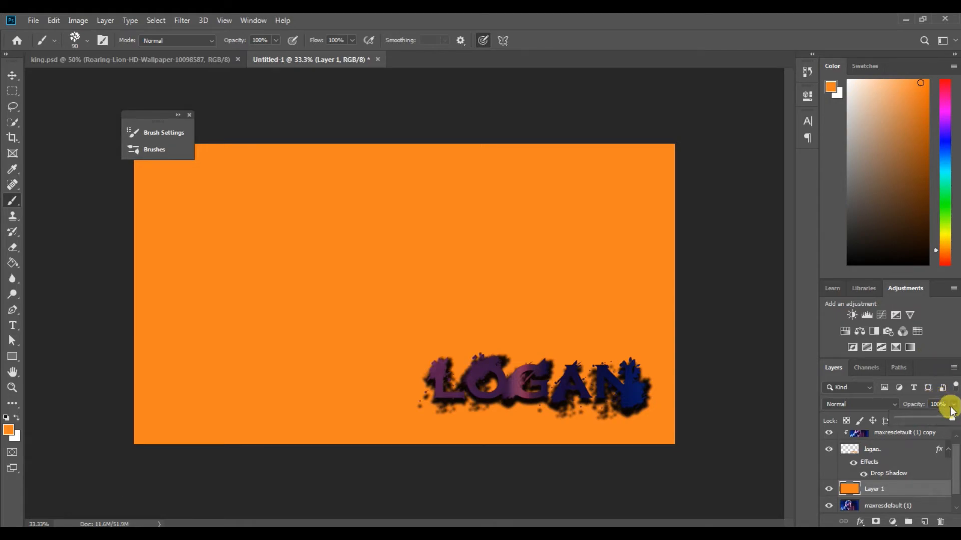
{"action": "left_click_drag", "start_coordinate": [952, 419], "coordinate": [908, 422]}
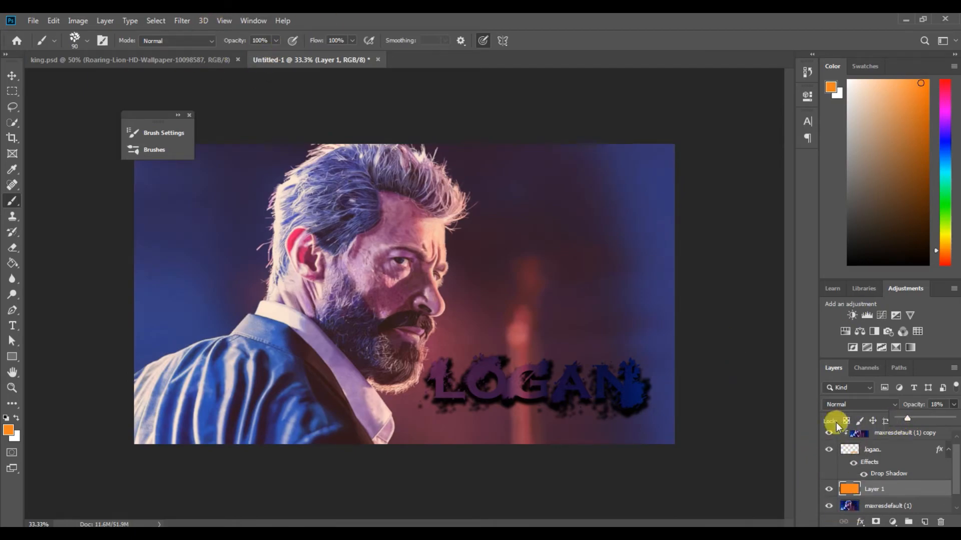
Step: Apply a Lens Blur with a radius of 14 to the maxresdefault (1) layer
{"action": "left_click", "coordinate": [851, 505]}
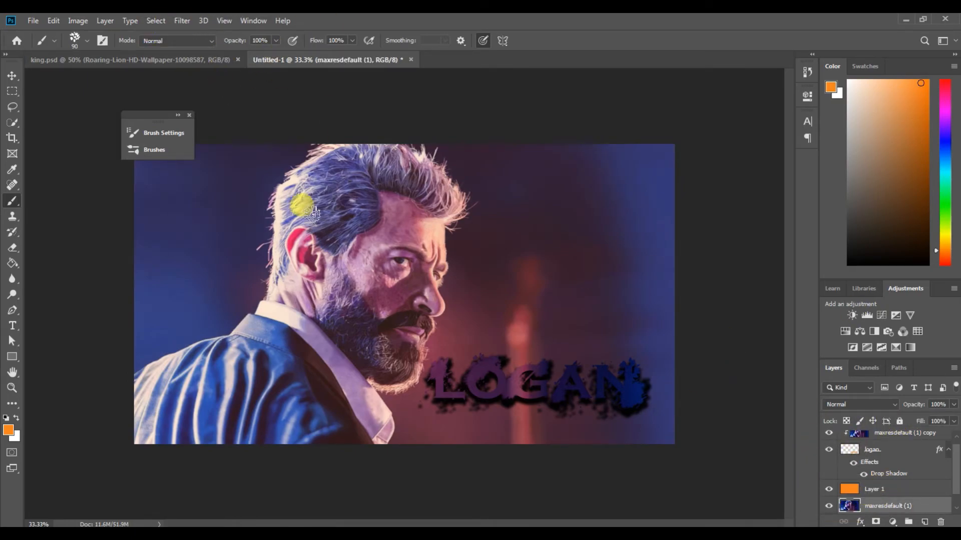
{"action": "left_click", "coordinate": [182, 20]}
{"action": "mouse_move", "coordinate": [218, 157]}
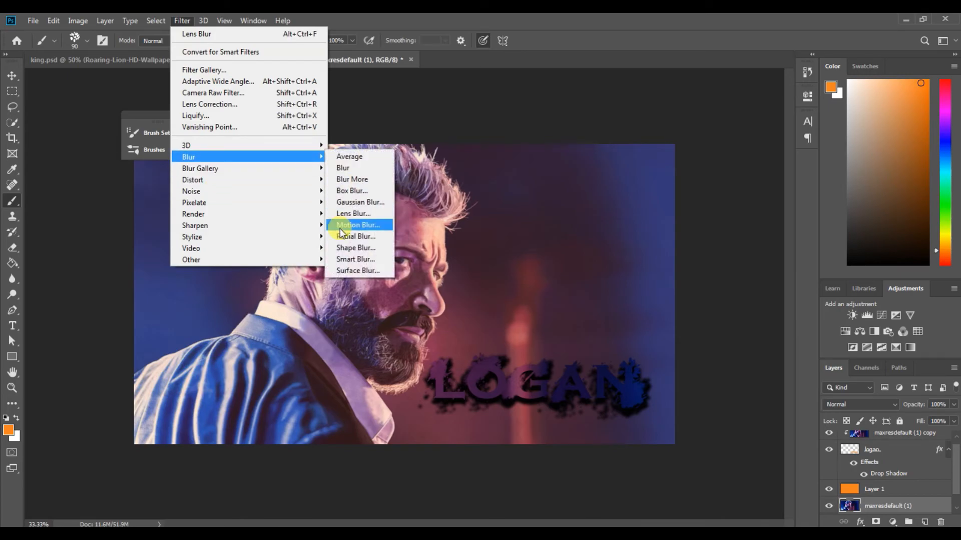
{"action": "left_click", "coordinate": [346, 213]}
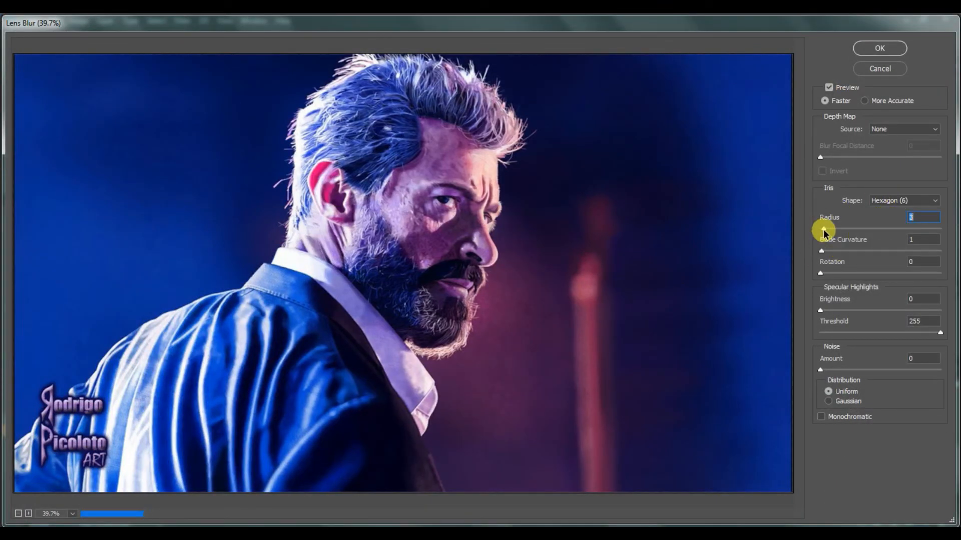
{"action": "left_click_drag", "start_coordinate": [828, 231], "coordinate": [838, 231]}
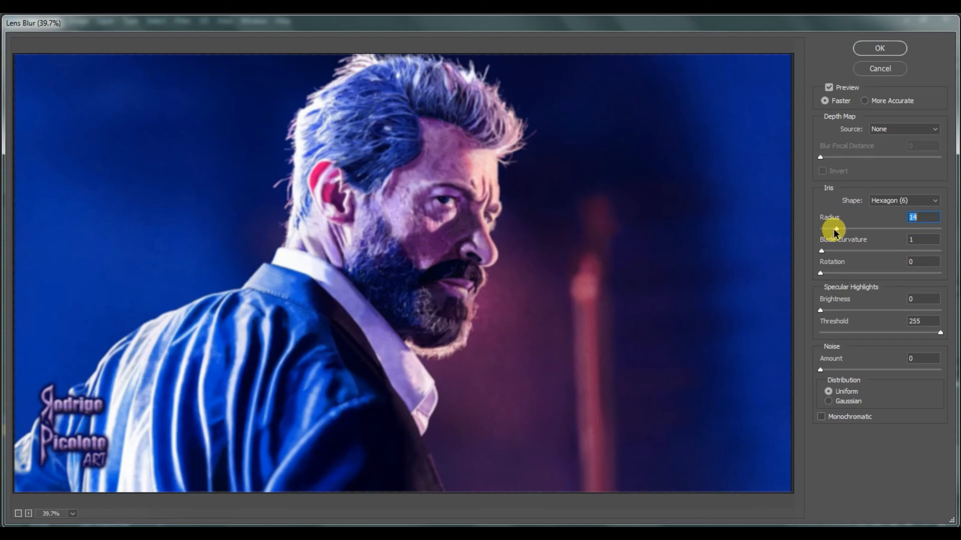
{"action": "left_click", "coordinate": [879, 47]}
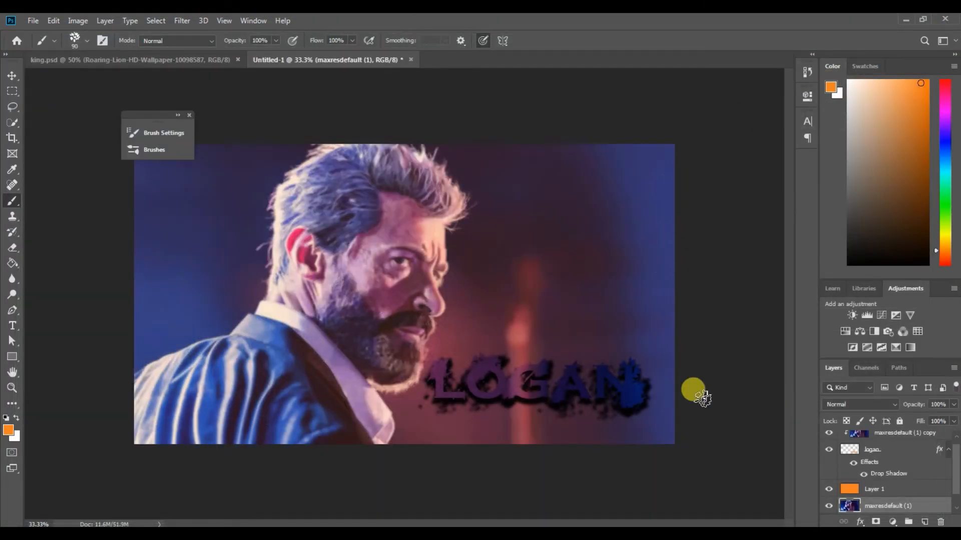
Step: Reduce the fill of the orange Layer 1 to 63%, keeping its layer opacity at 18%
{"action": "left_click", "coordinate": [907, 488]}
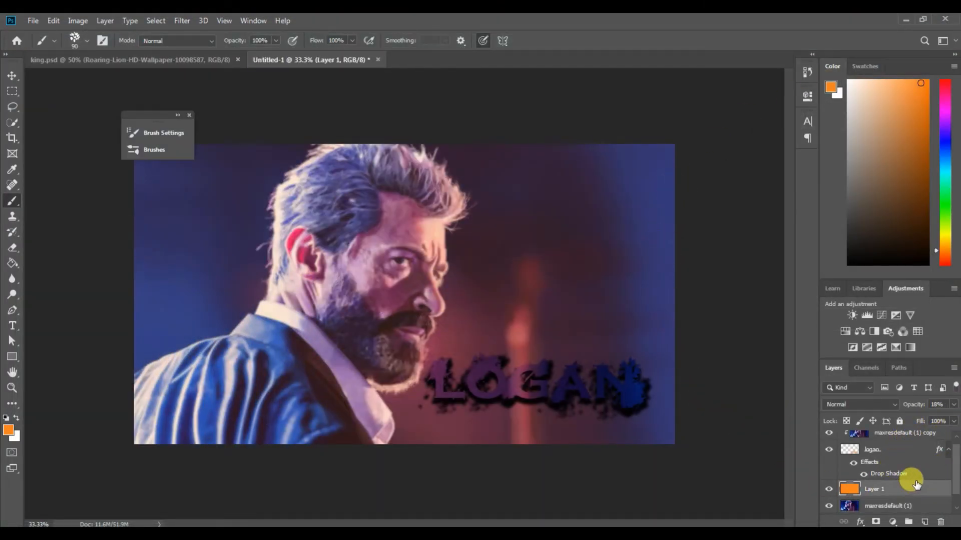
{"action": "left_click", "coordinate": [954, 423]}
{"action": "mouse_move", "coordinate": [953, 435]}
{"action": "left_mouse_down"}
{"action": "mouse_move", "coordinate": [930, 434]}
{"action": "mouse_move", "coordinate": [957, 440]}
{"action": "left_mouse_up"}
{"action": "scroll", "coordinate": [886, 443], "scroll_direction": "down", "scroll_amount": 1}
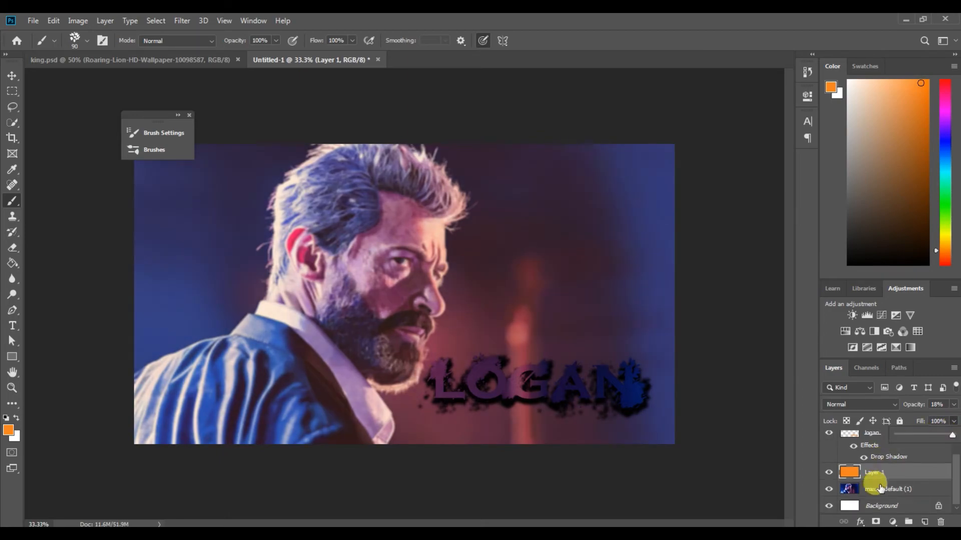
{"action": "left_click", "coordinate": [879, 489]}
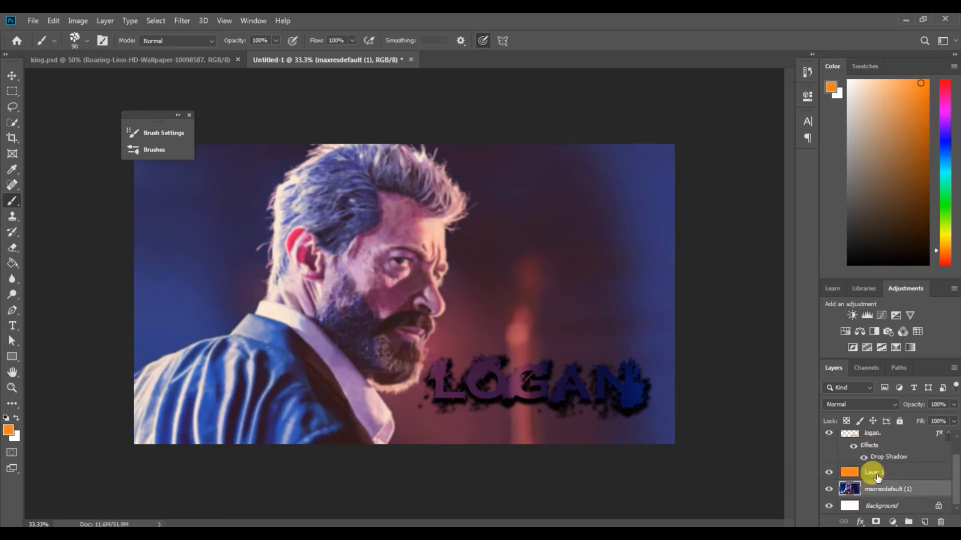
{"action": "left_click", "coordinate": [845, 474]}
{"action": "left_click", "coordinate": [953, 422]}
{"action": "left_click_drag", "start_coordinate": [952, 435], "coordinate": [923, 437]}
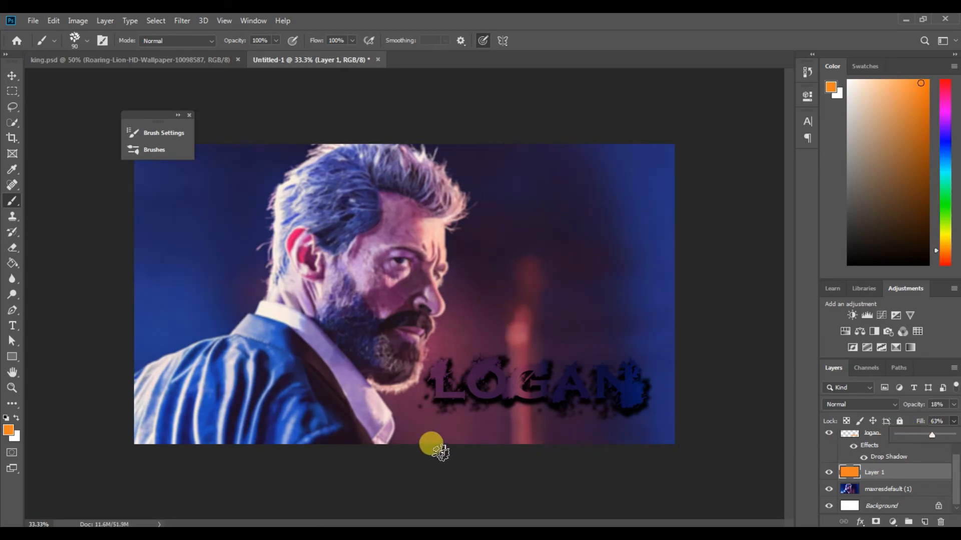
{"action": "left_click", "coordinate": [801, 433]}
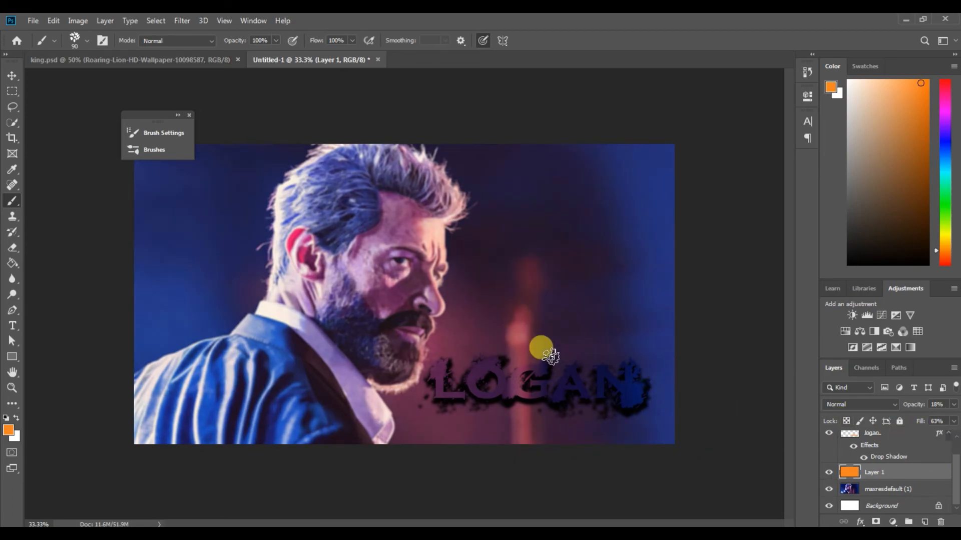
Step: Close the floating brush panels and check the composition briefly at 50% magnification
{"action": "left_click", "coordinate": [190, 117]}
{"action": "key", "text": "ctrl+plus"}
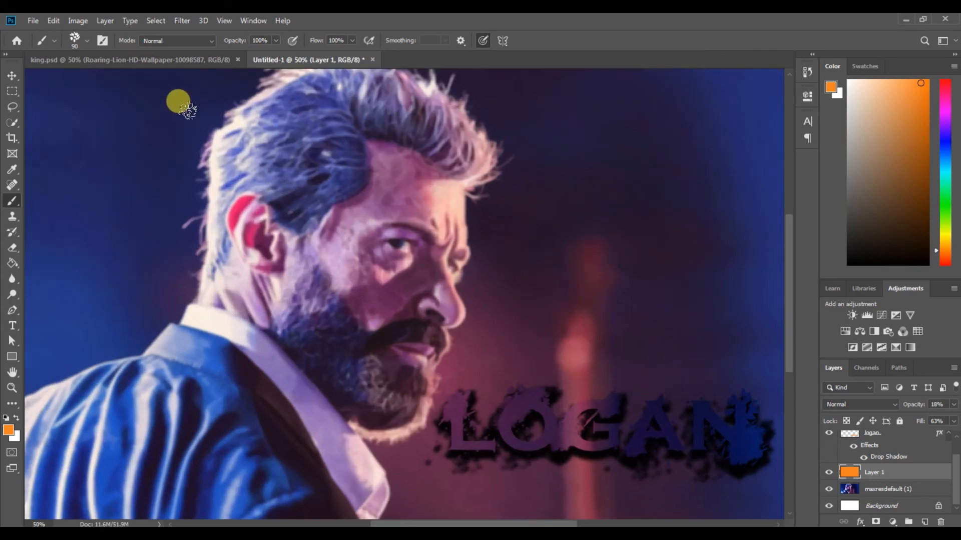
{"action": "key", "text": "ctrl+minus"}
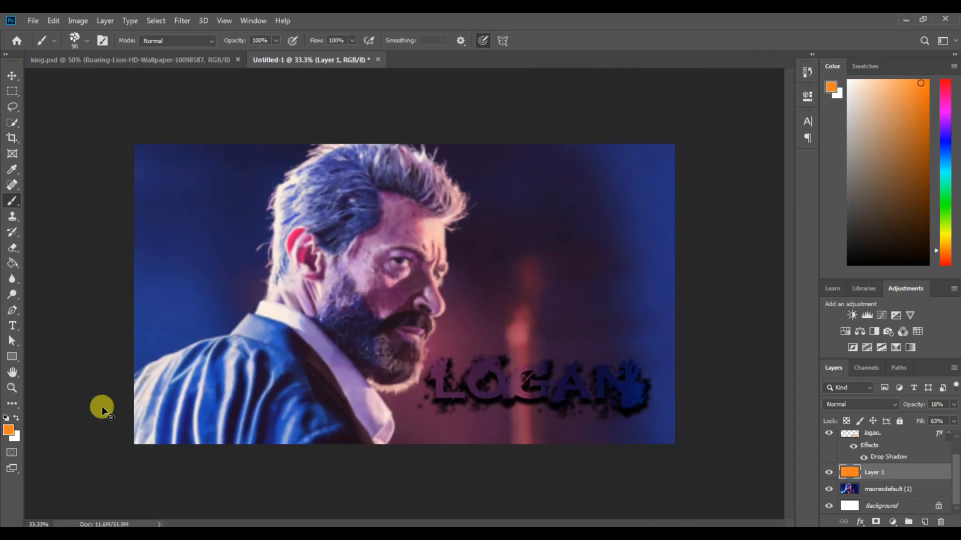